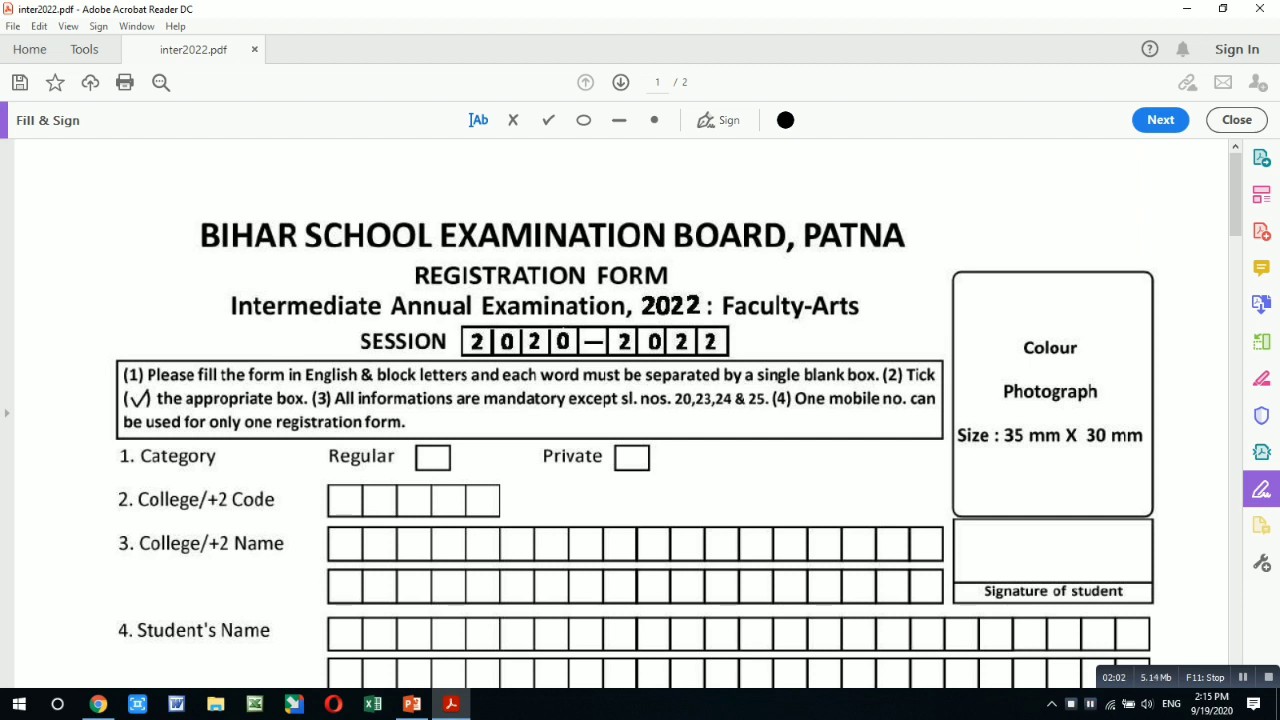
pyautogui.scroll(-1, 678, 420)
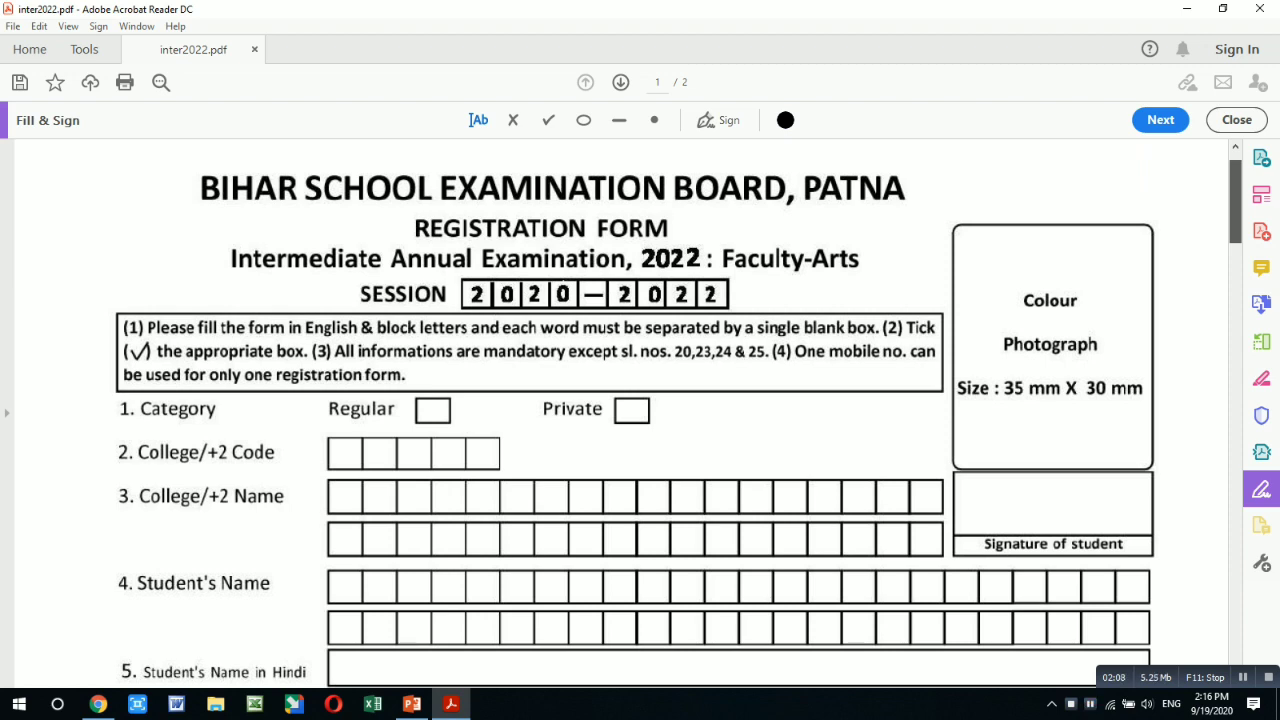
pyautogui.scroll(-5, 678, 420)
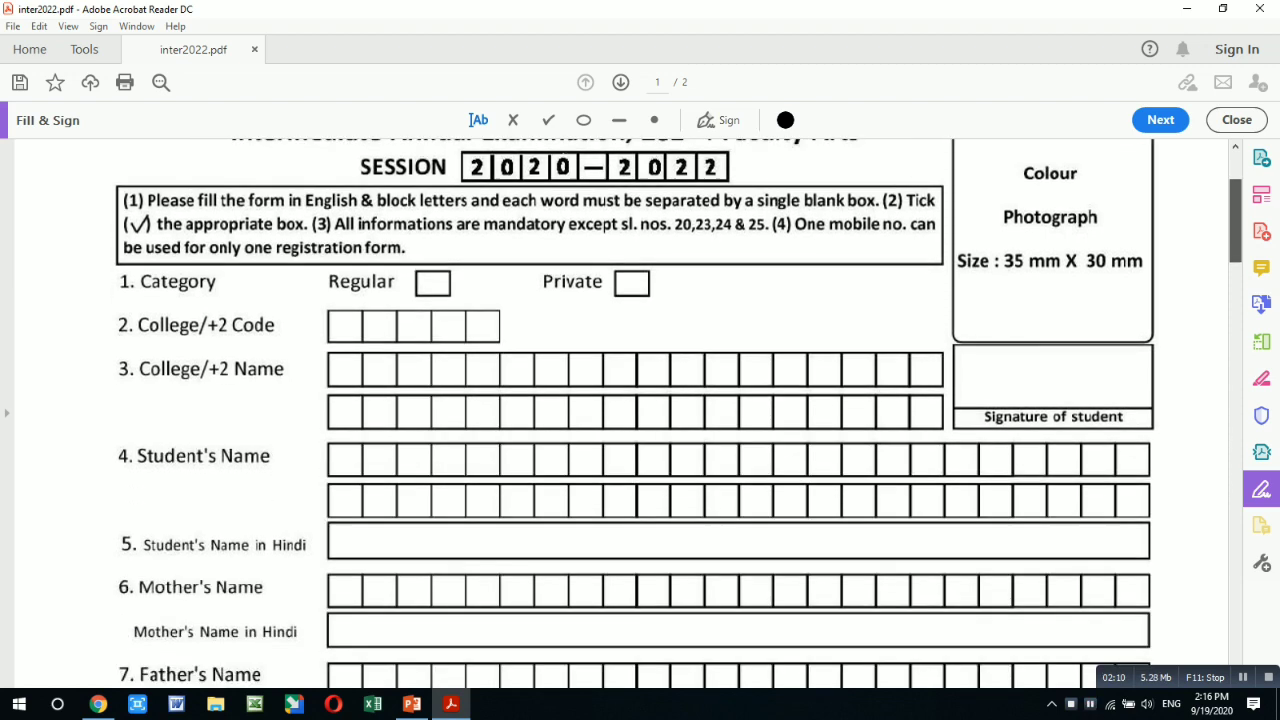
pyautogui.scroll(4, 678, 420)
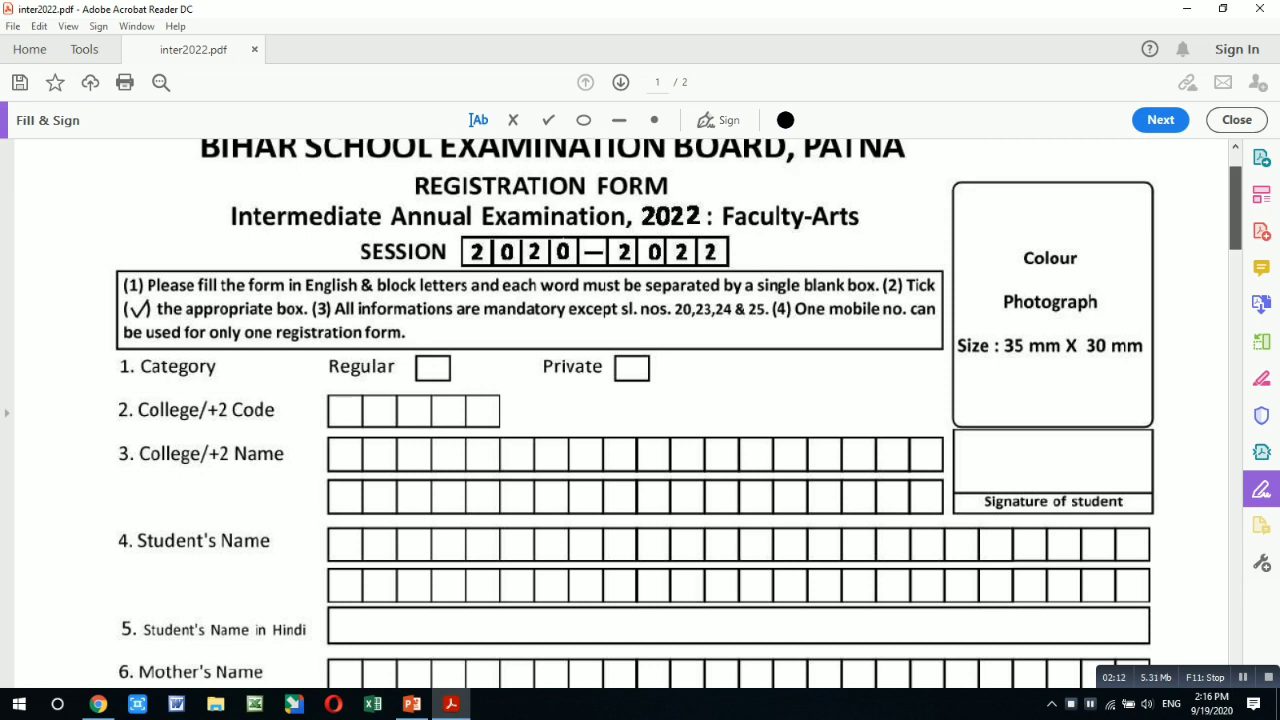
pyautogui.scroll(-10, 678, 420)
pyautogui.scroll(-8, 678, 420)
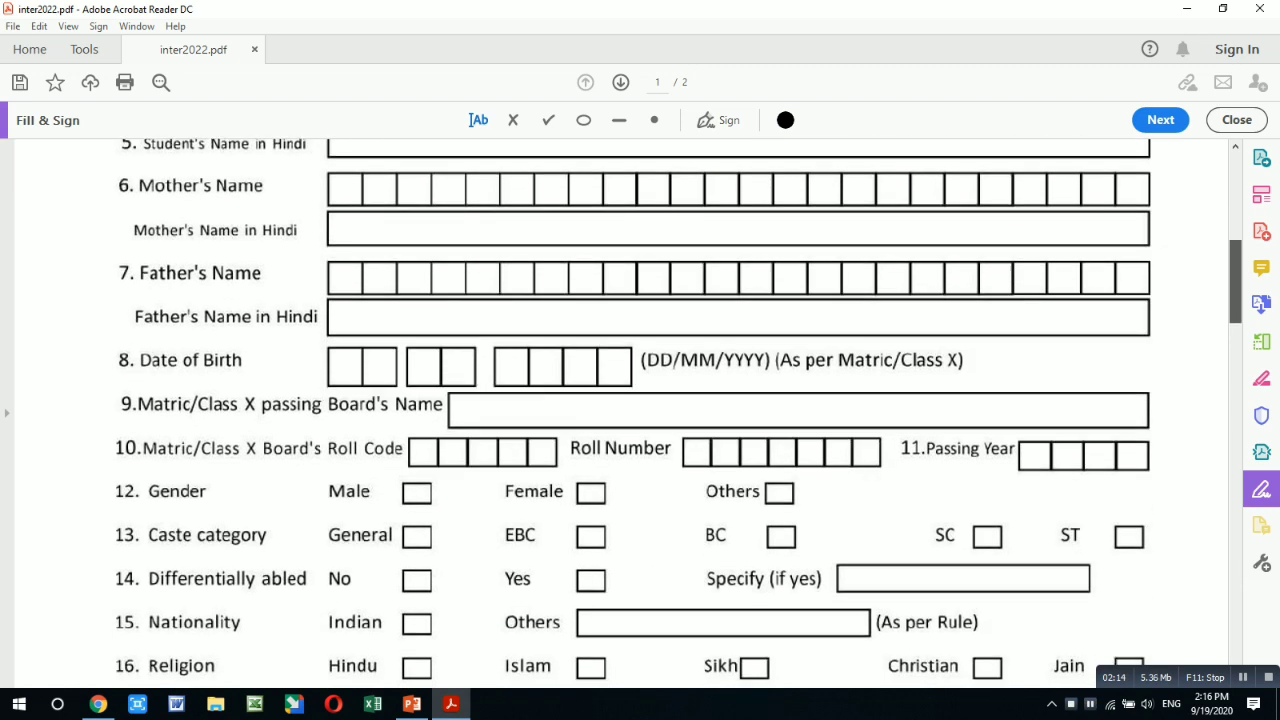
pyautogui.scroll(-4, 678, 420)
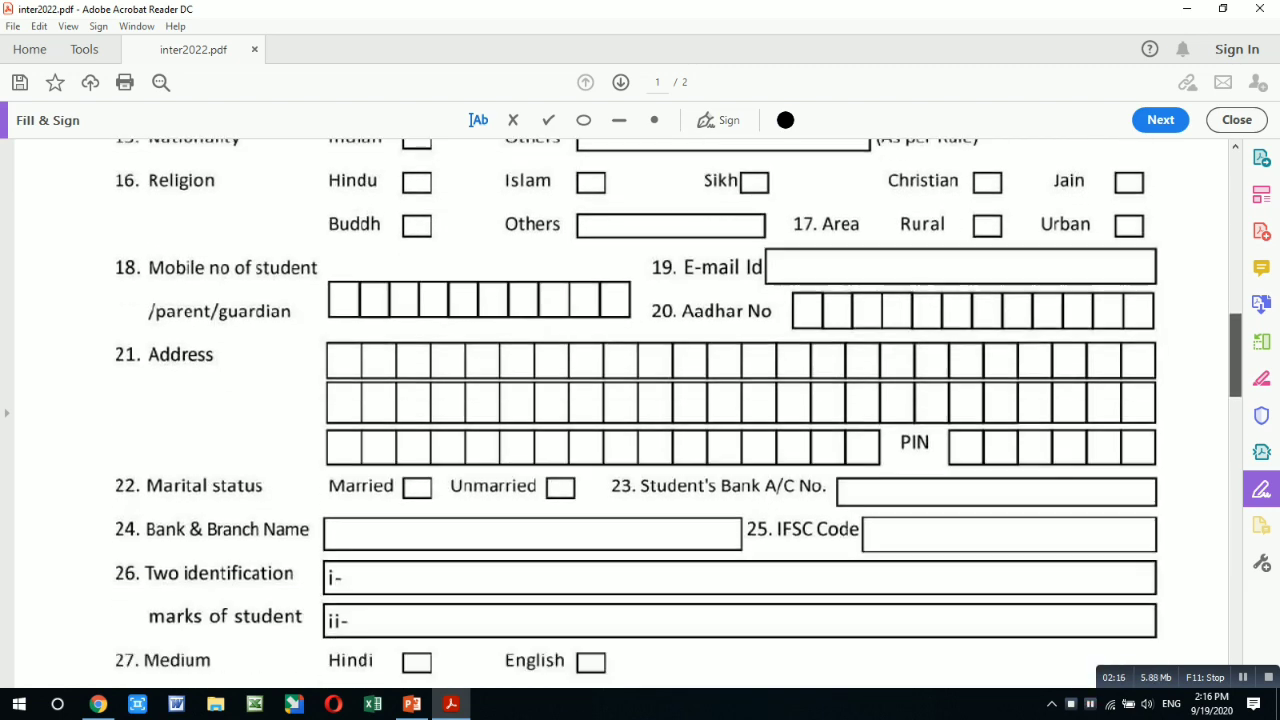
pyautogui.scroll(1, 678, 420)
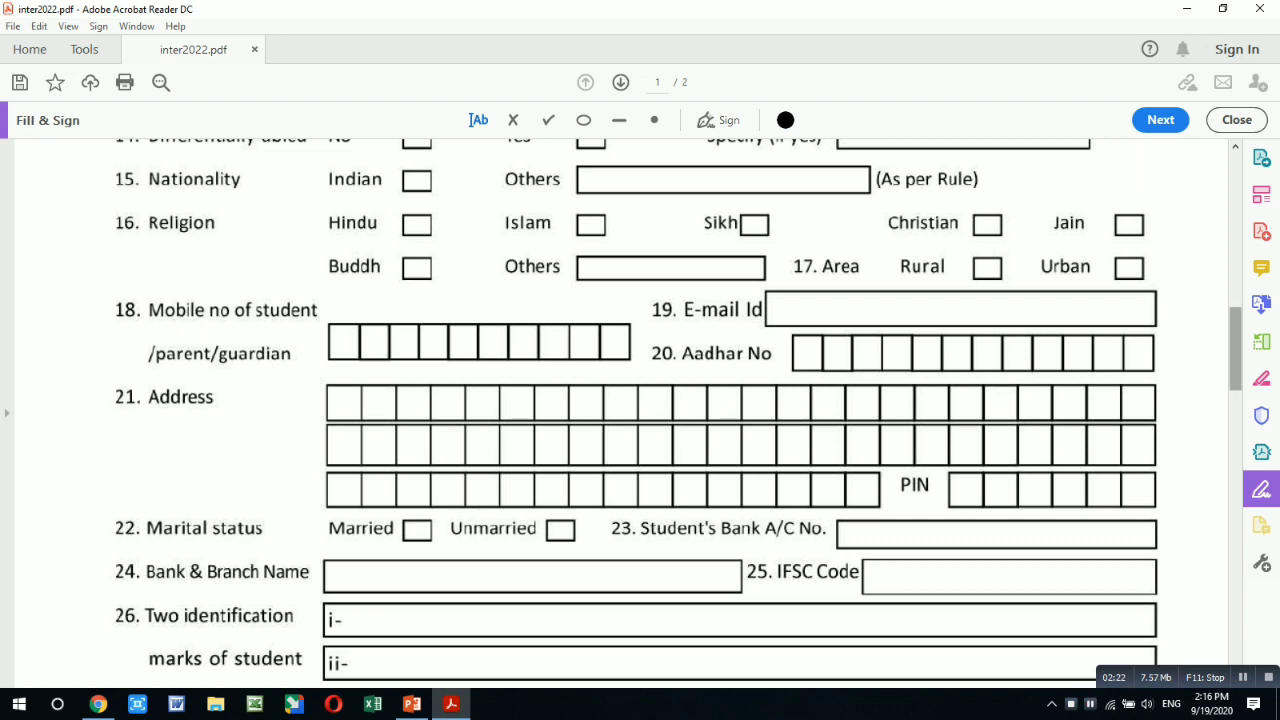
pyautogui.scroll(-3, 636, 413)
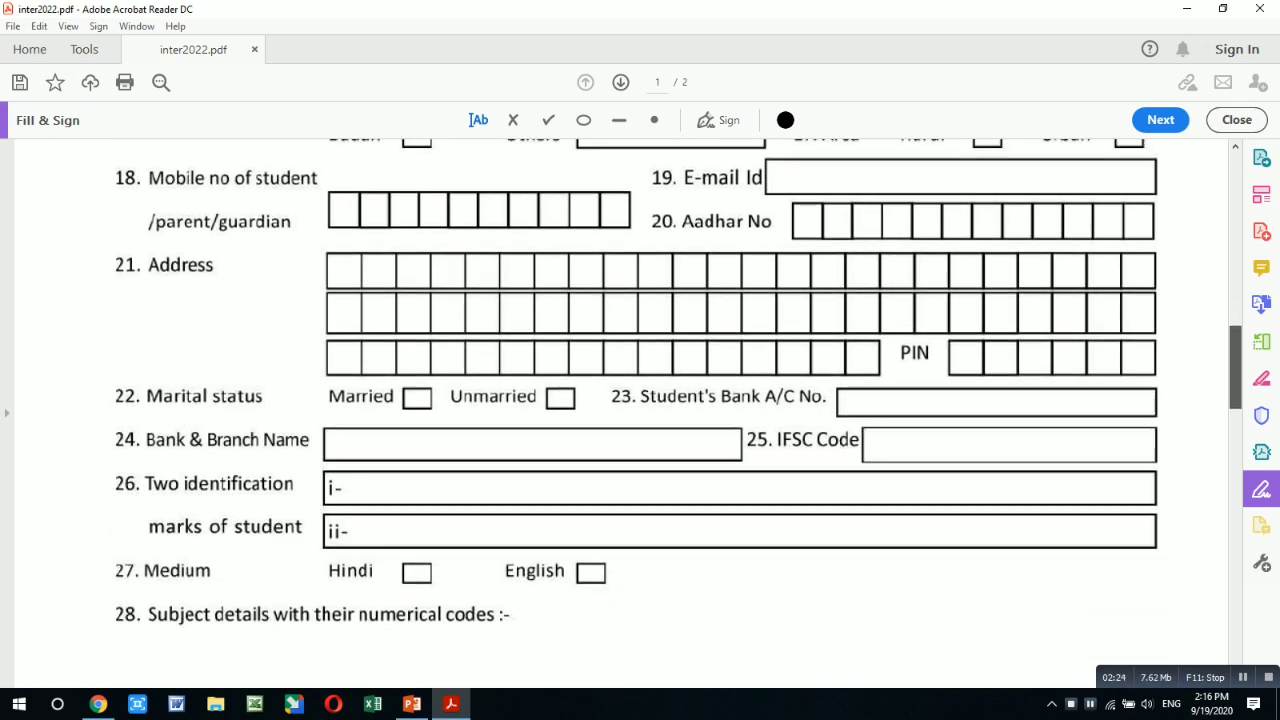
pyautogui.moveTo(1235, 371); pyautogui.dragTo(1235, 366)
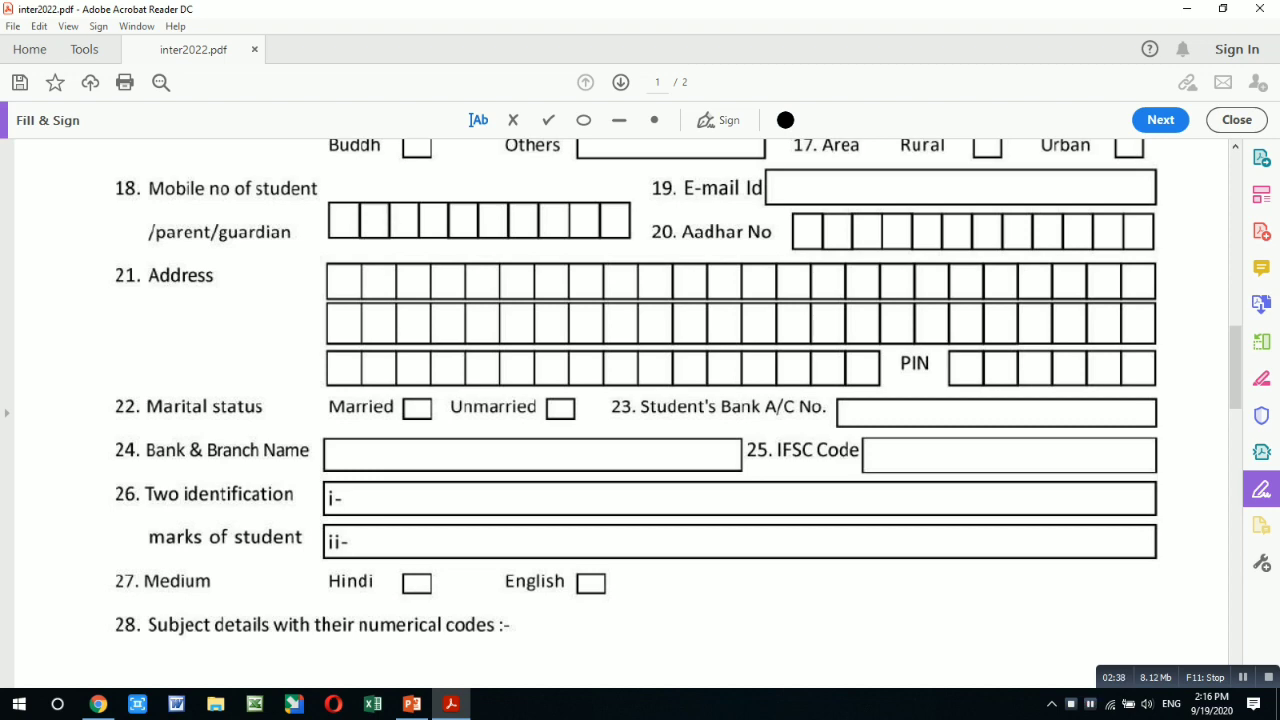
pyautogui.moveTo(1235, 368); pyautogui.dragTo(1235, 207)
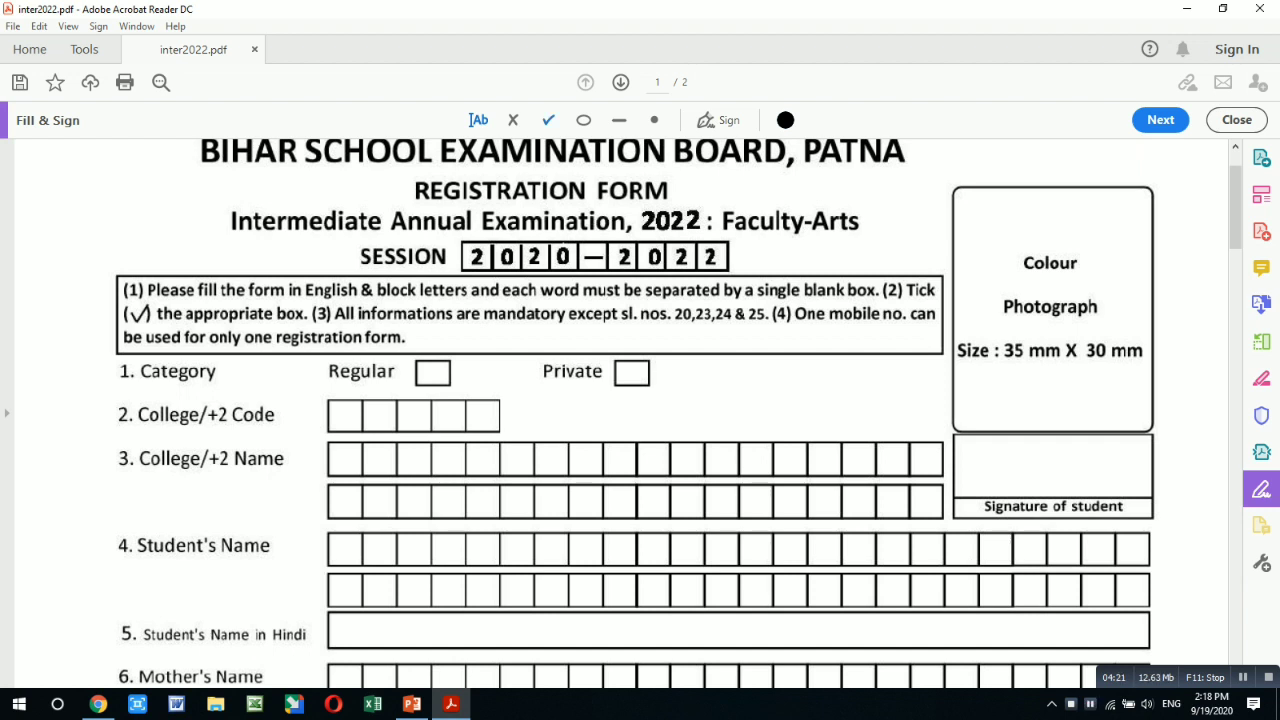
# - Tick Regular as the registration category
pyautogui.click(548, 120)
pyautogui.click(433, 373)
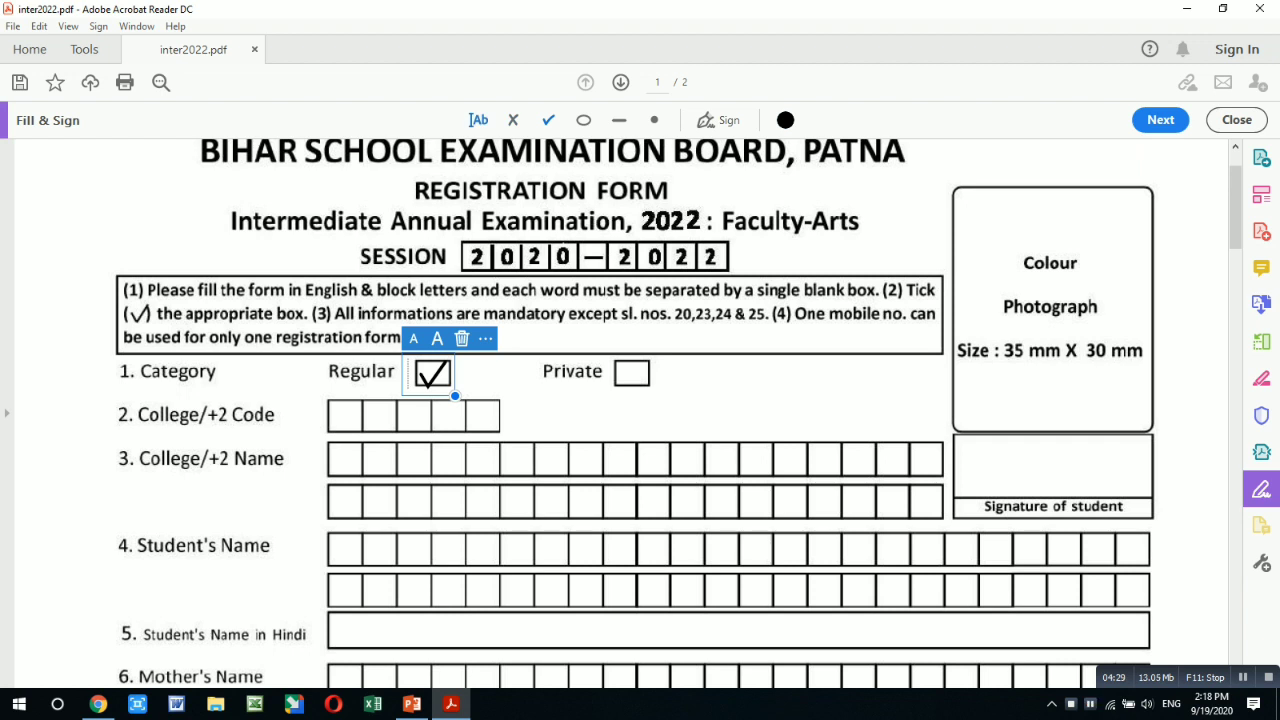
pyautogui.click(478, 120)
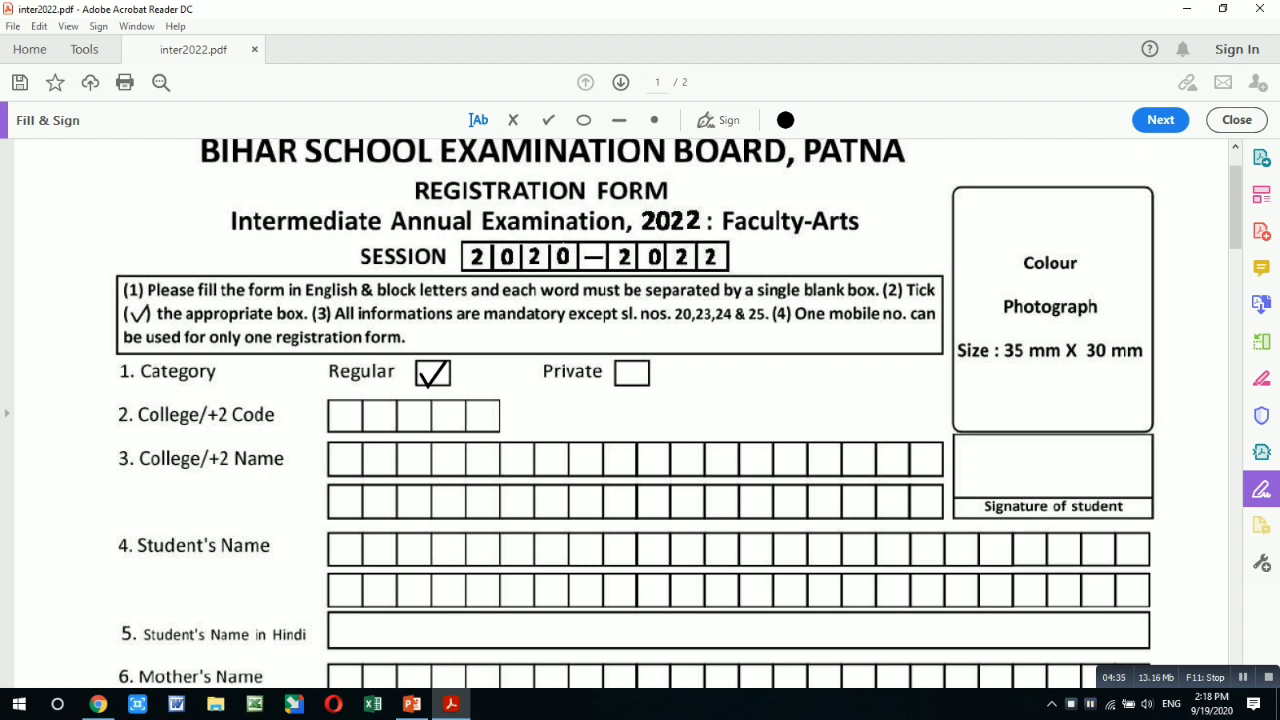
# - Enter College/+2 Code 31134, one digit per box
pyautogui.click(332, 418)
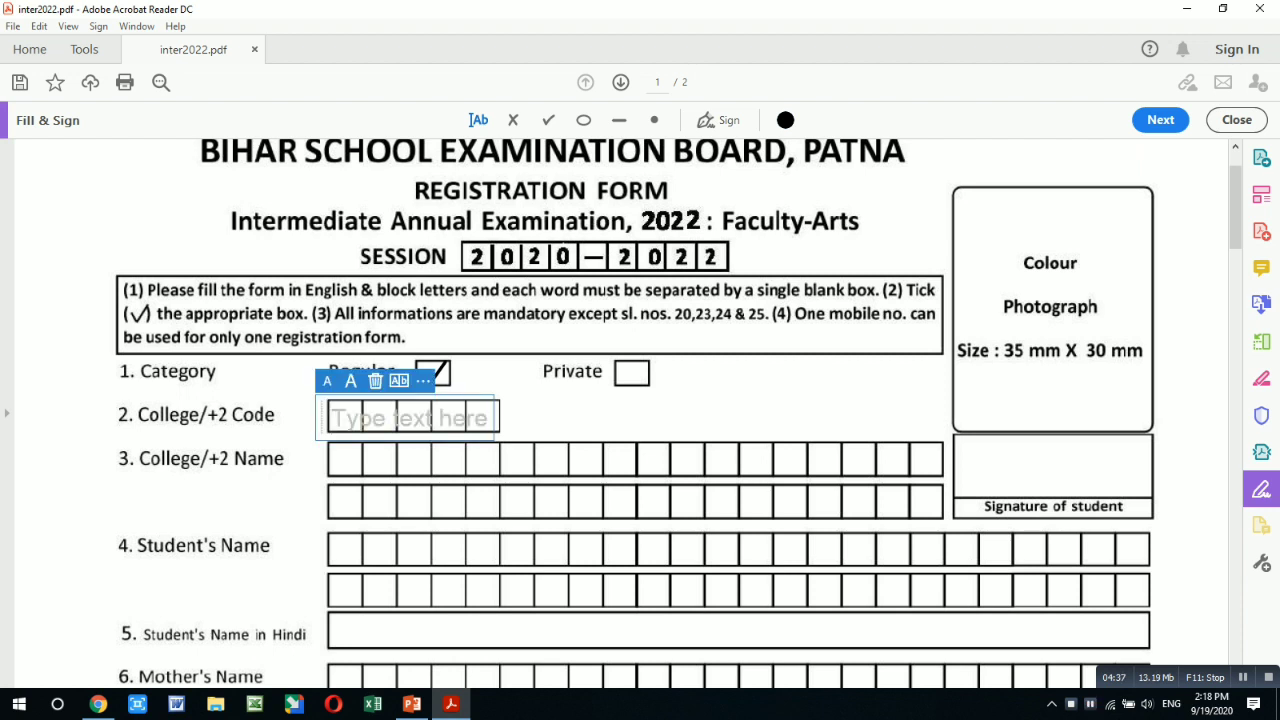
pyautogui.write('3')
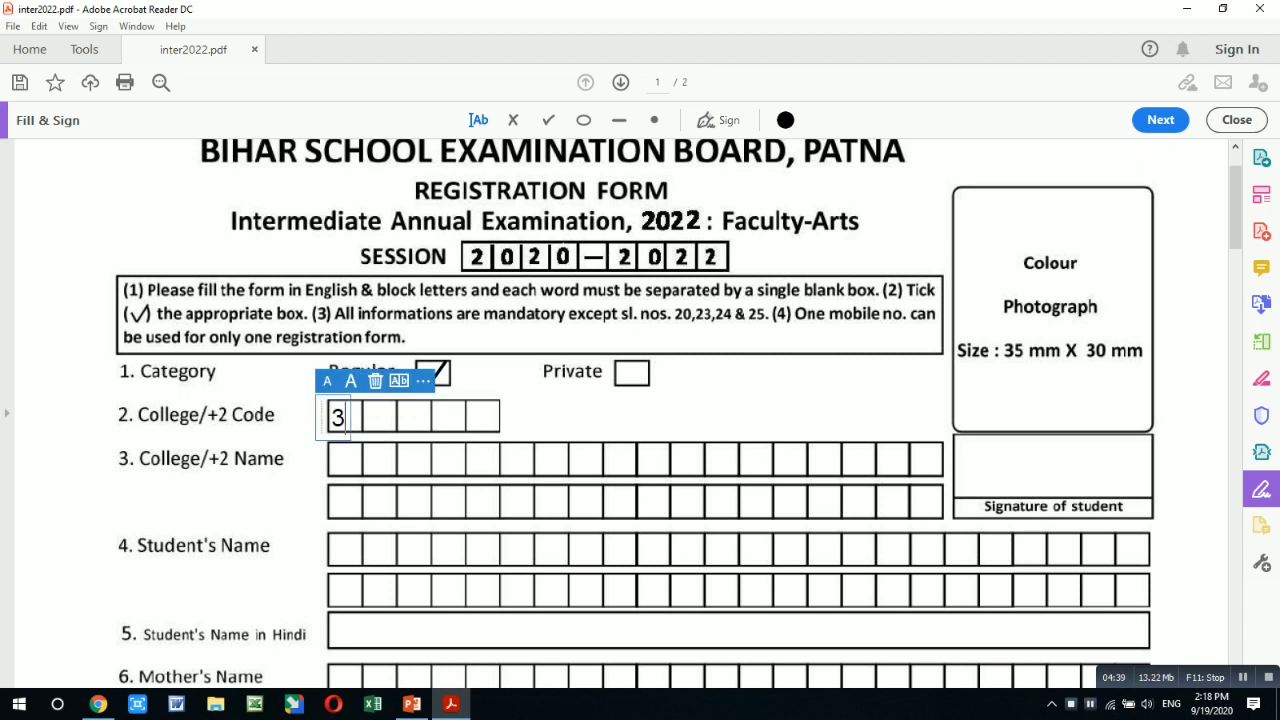
pyautogui.press('Escape')
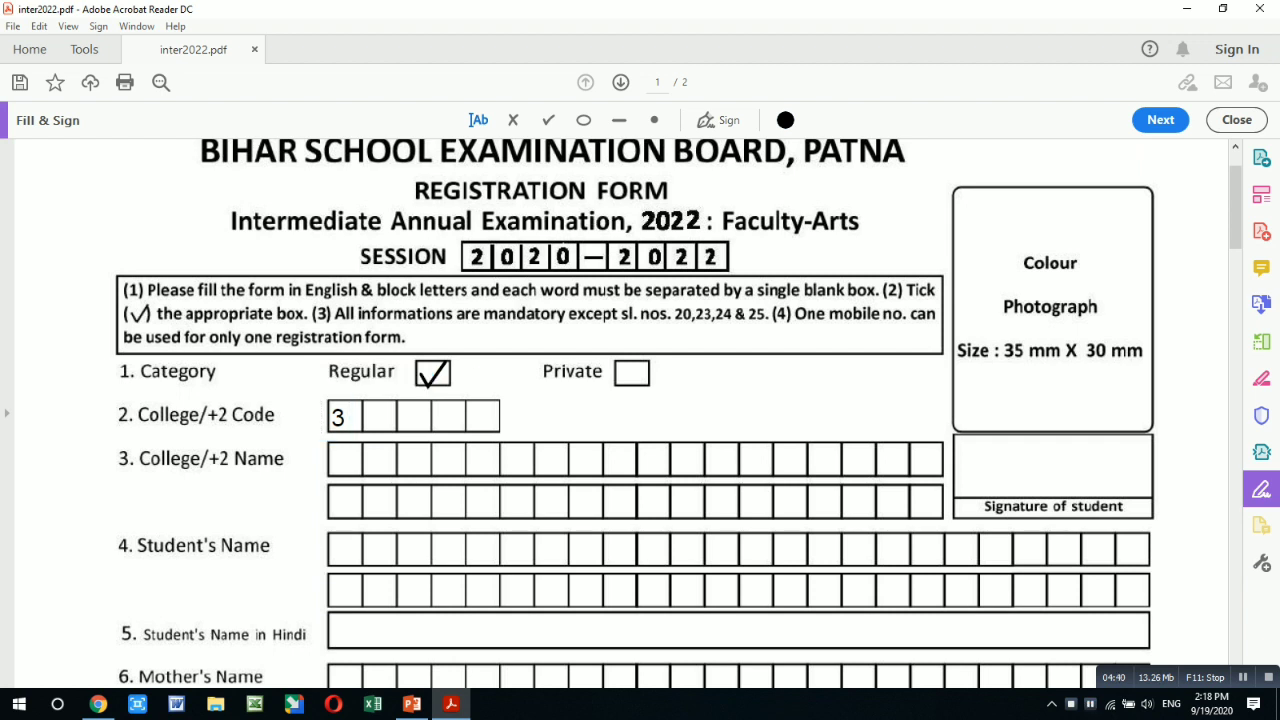
pyautogui.click(370, 418)
pyautogui.write('1')
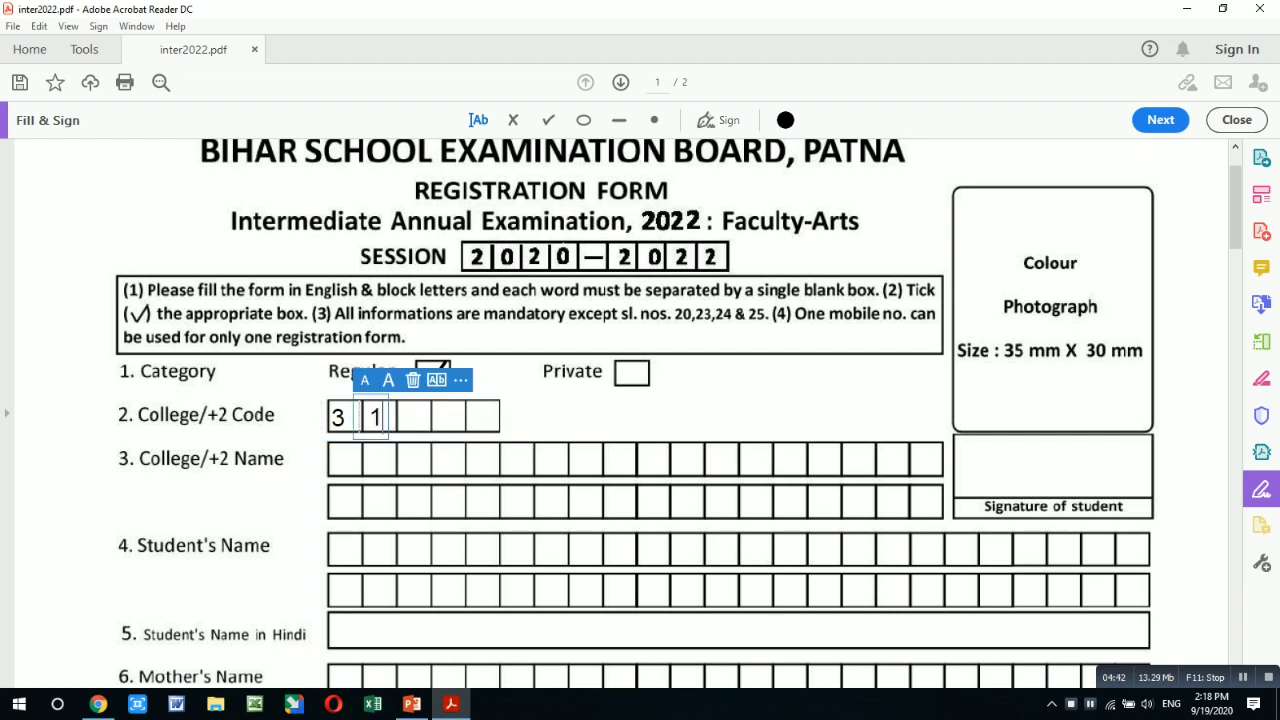
pyautogui.press('Escape')
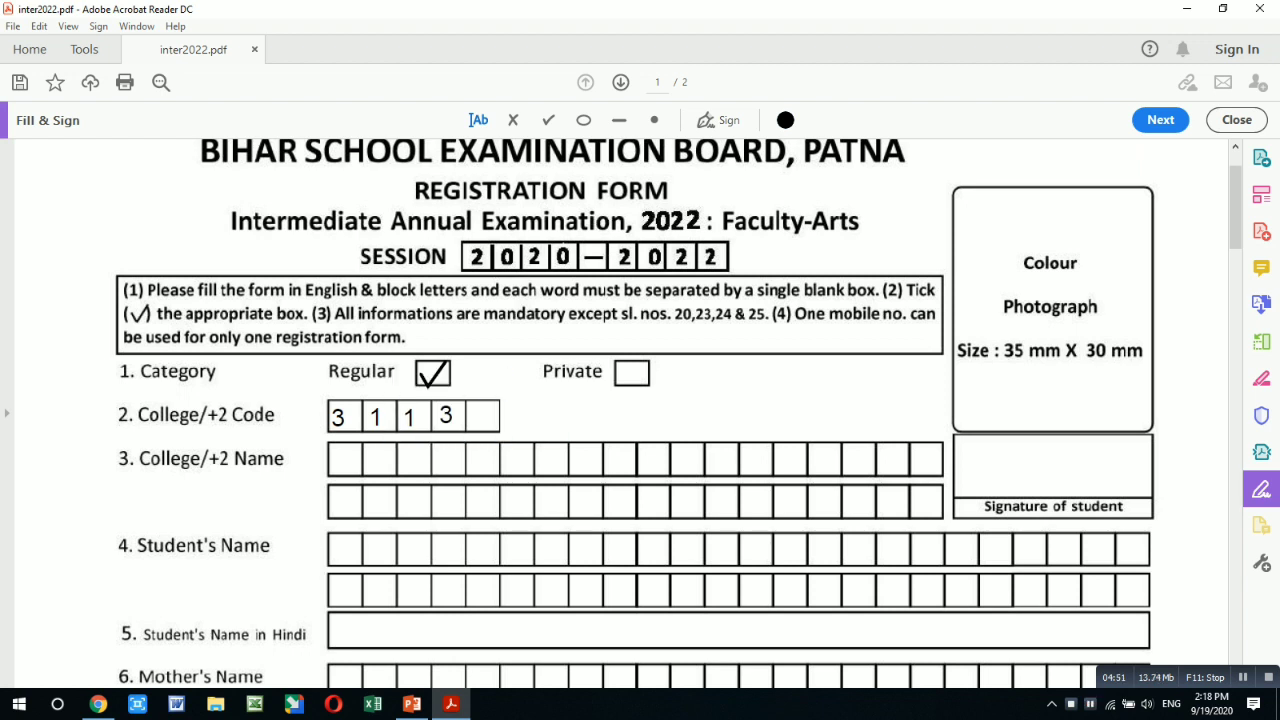
pyautogui.click(470, 413)
pyautogui.write('4')
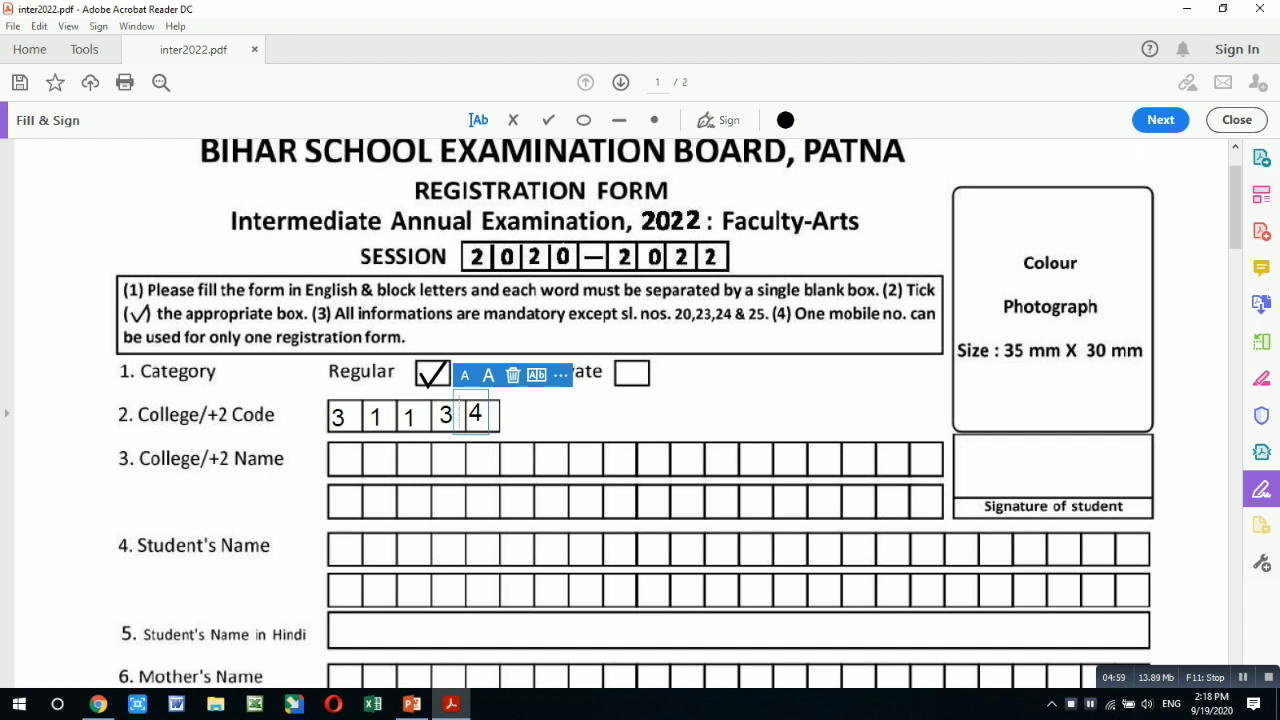
pyautogui.press('Escape')
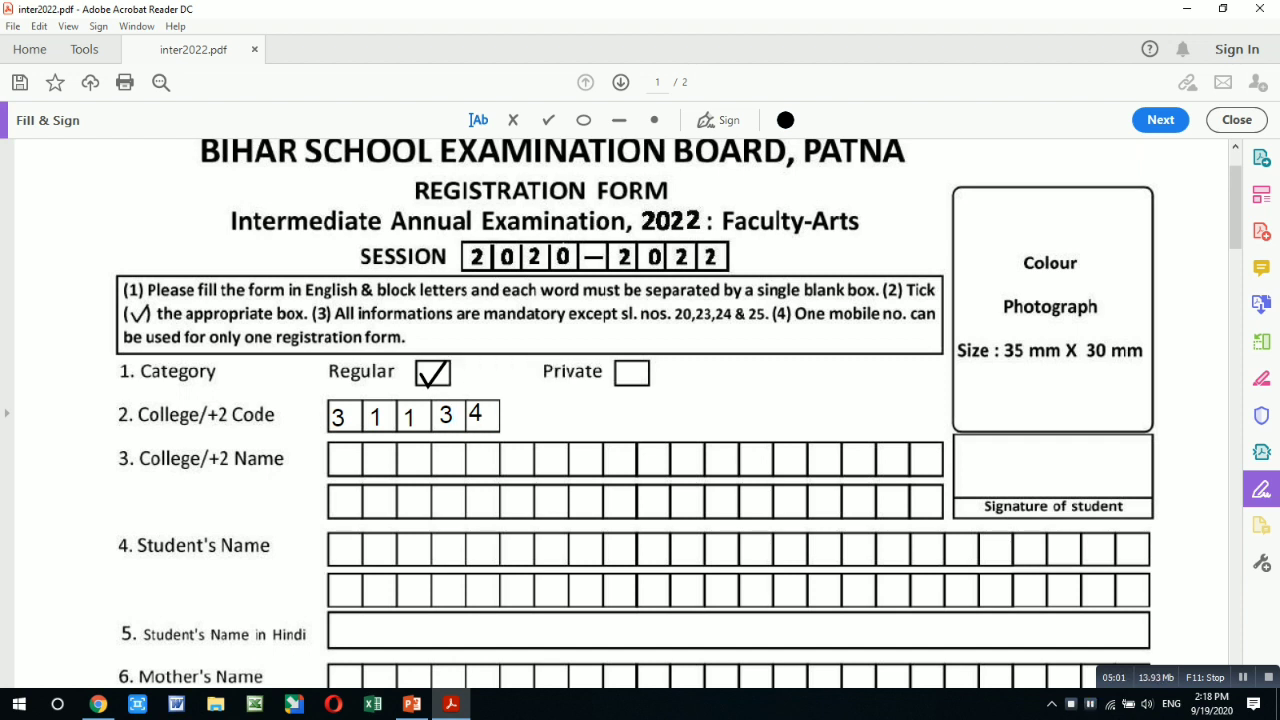
pyautogui.click(334, 461)
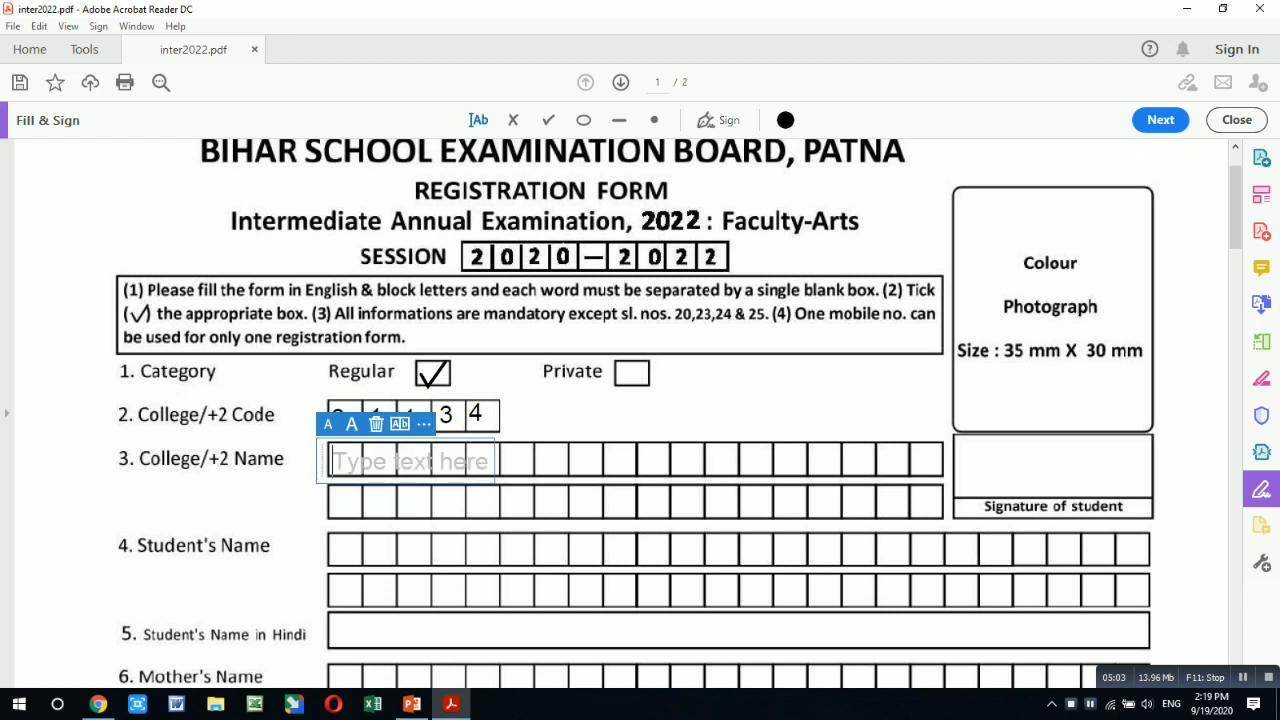
# - Type the college name S B S S SCHOOL KEVATSA BARUARI, one letter per box
pyautogui.write('s')
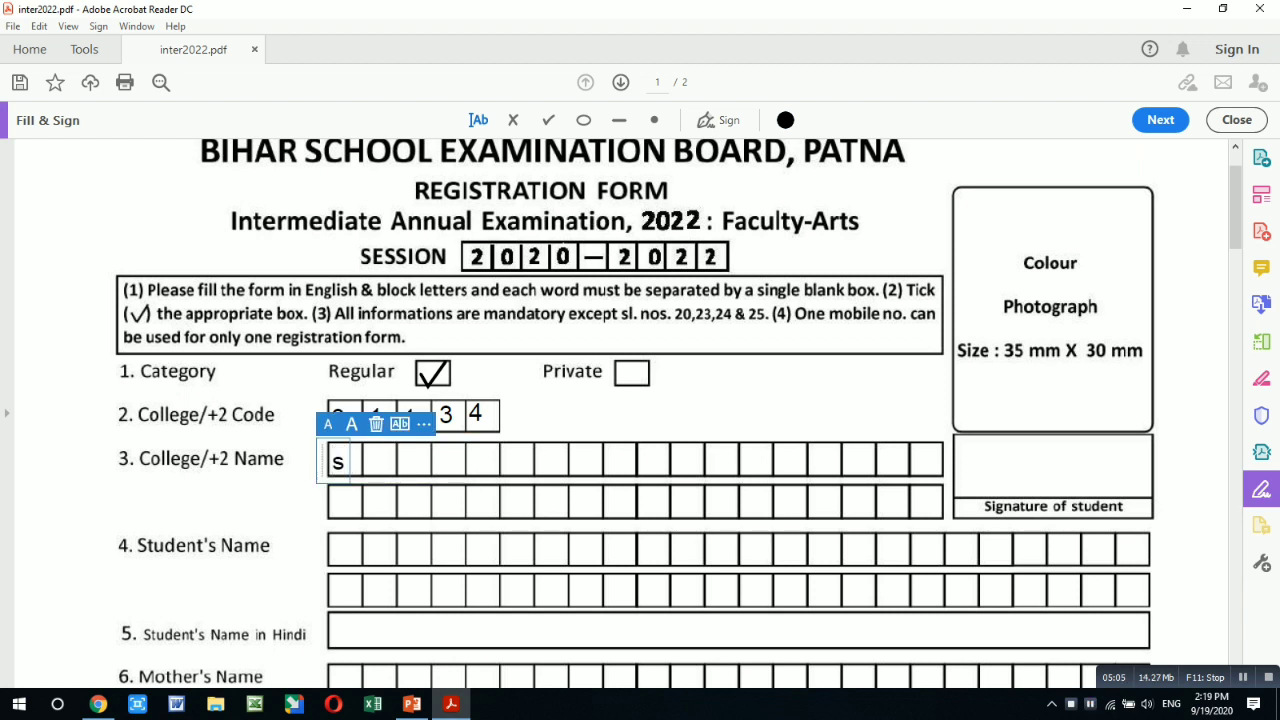
pyautogui.press('BackSpace')
pyautogui.write('S')
pyautogui.click(406, 462)
pyautogui.write('B')
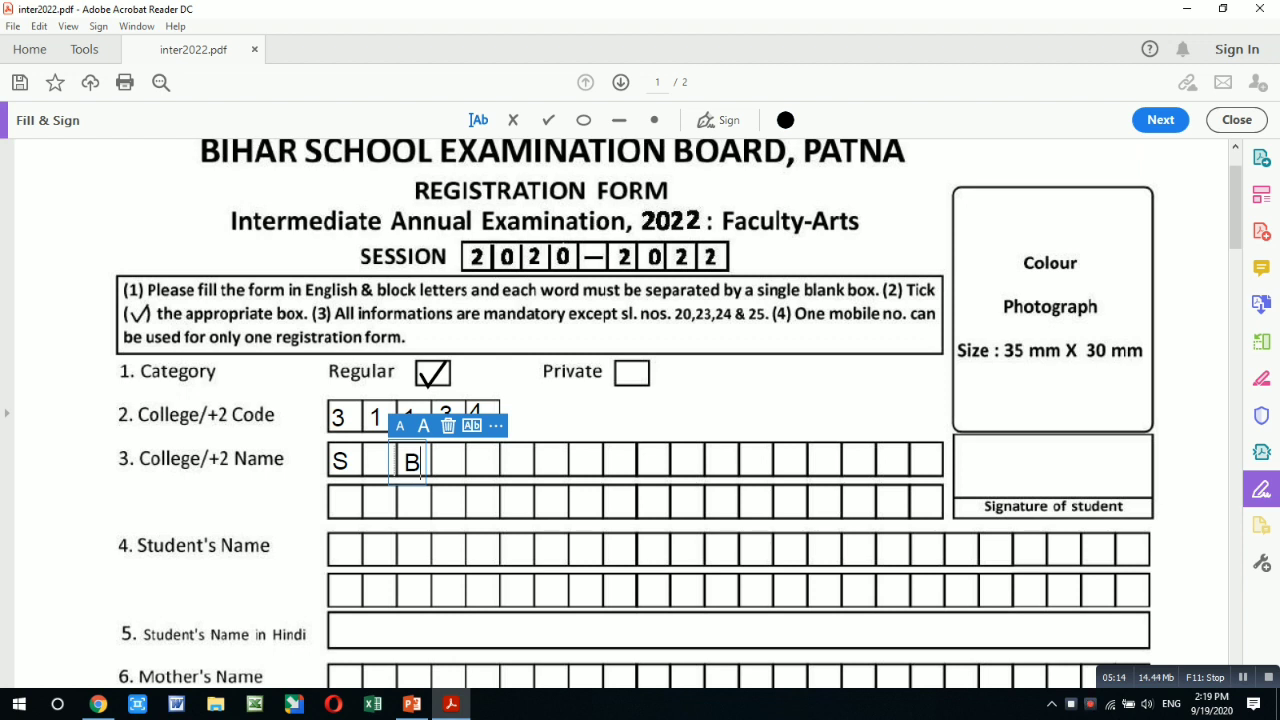
pyautogui.press('Escape')
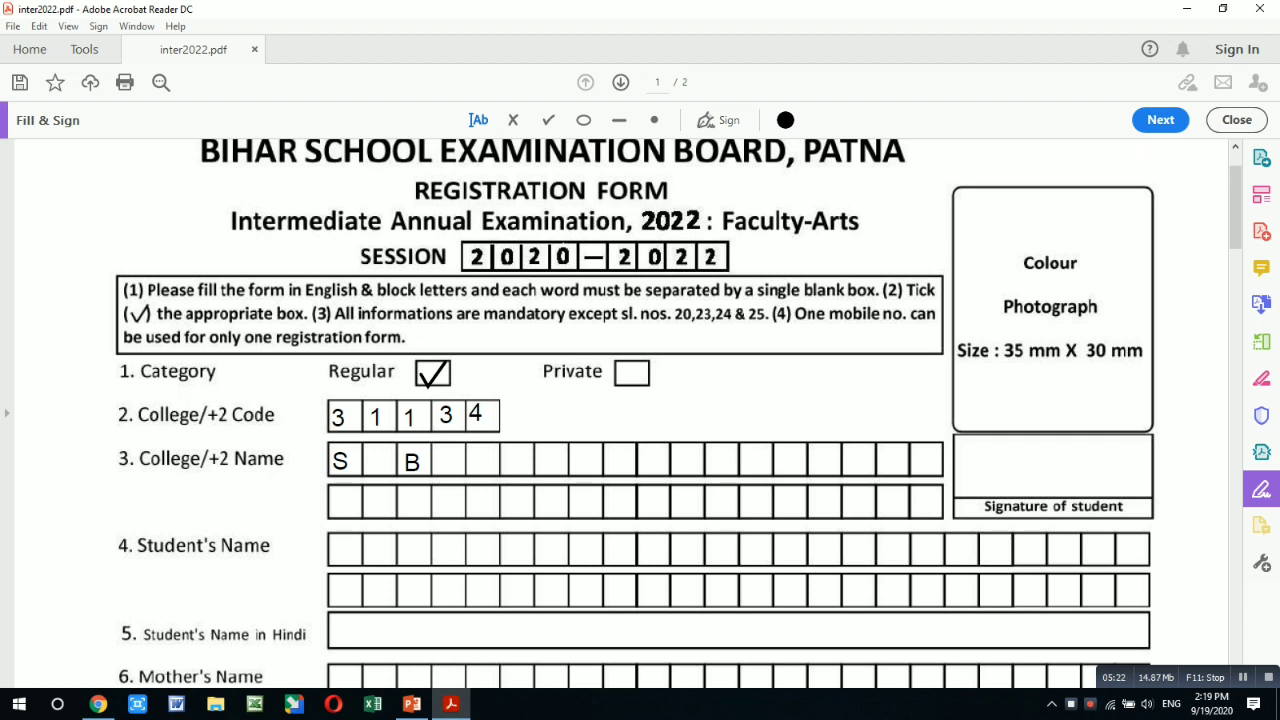
pyautogui.click(475, 462)
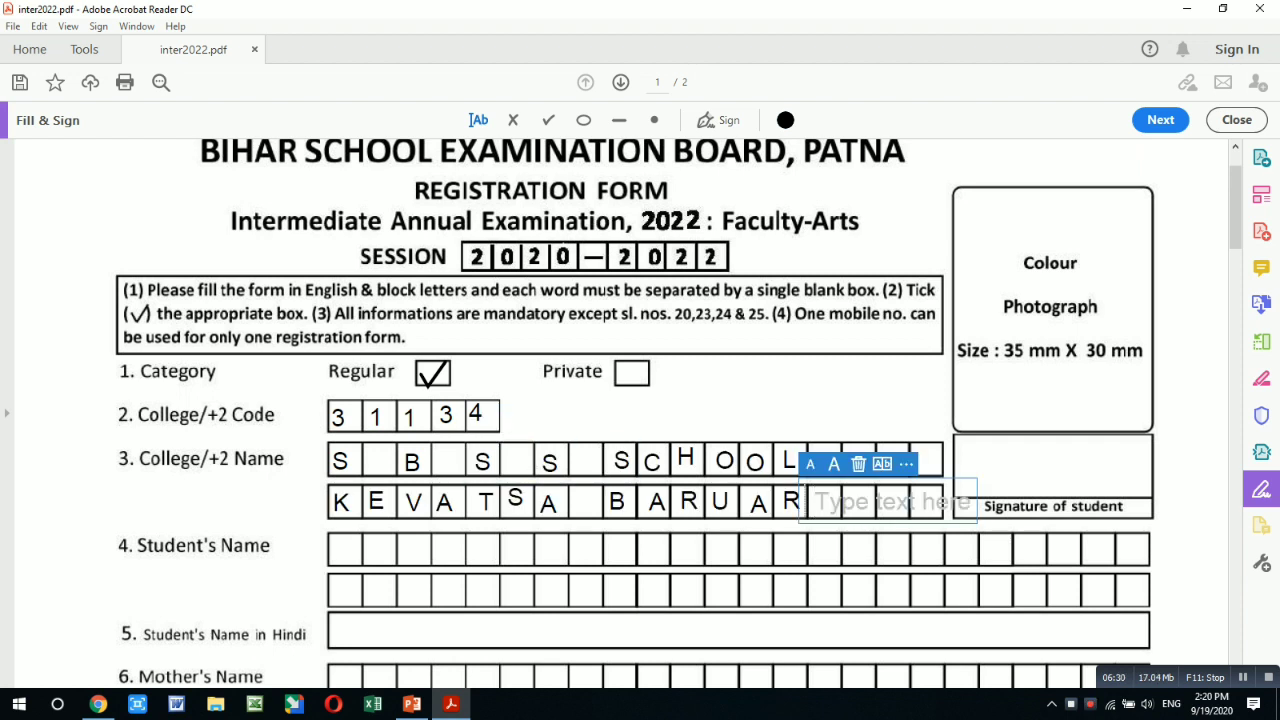
pyautogui.write('I')
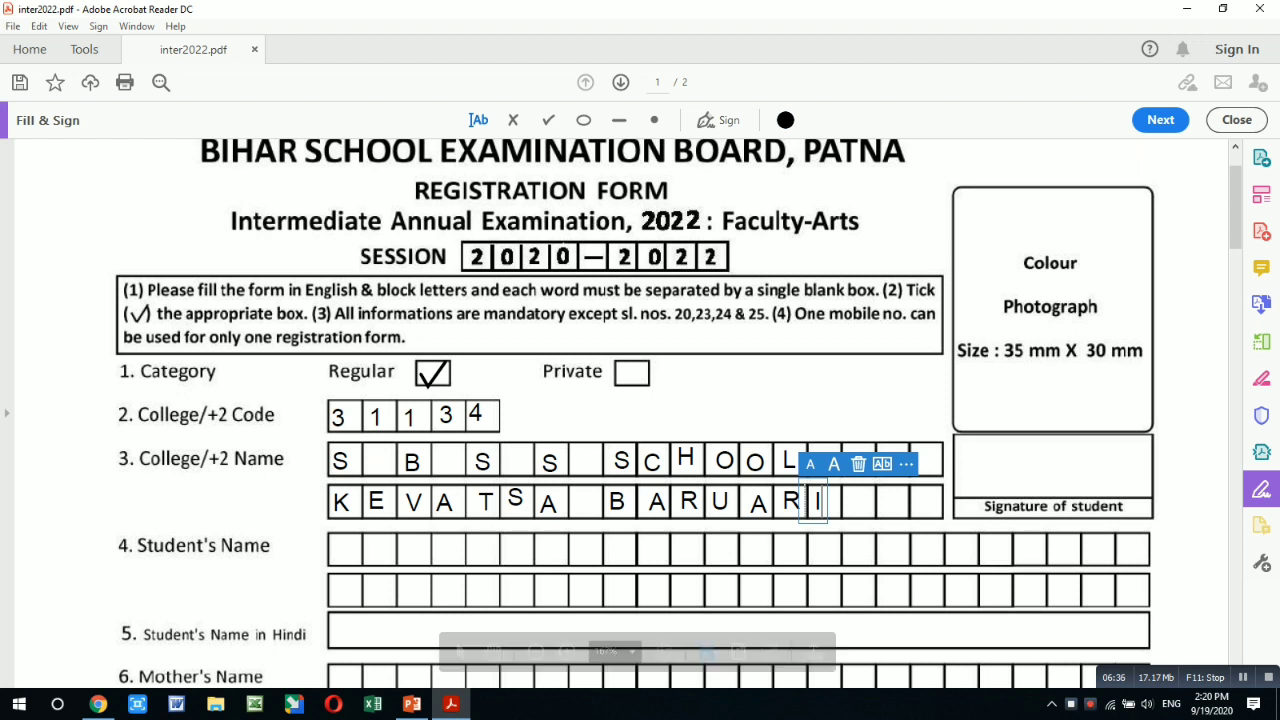
pyautogui.click(340, 549)
pyautogui.click(341, 550)
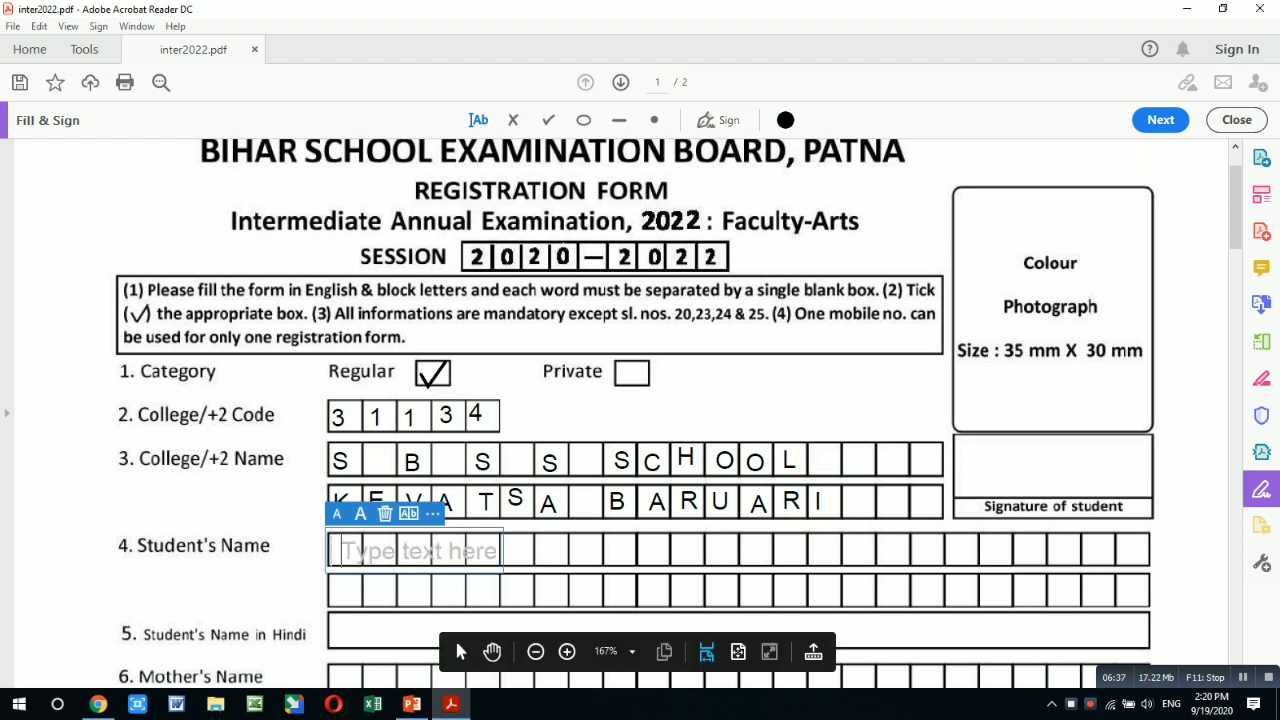
pyautogui.write('A')
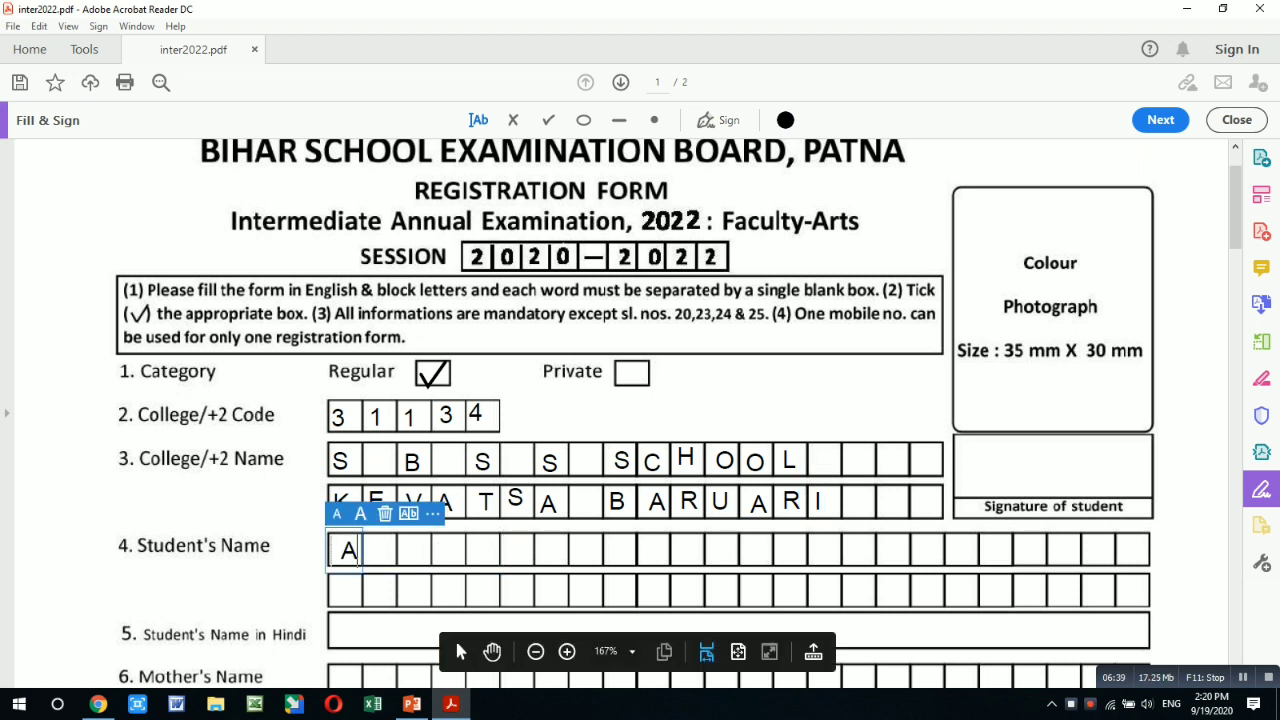
pyautogui.click(373, 551)
pyautogui.write('M')
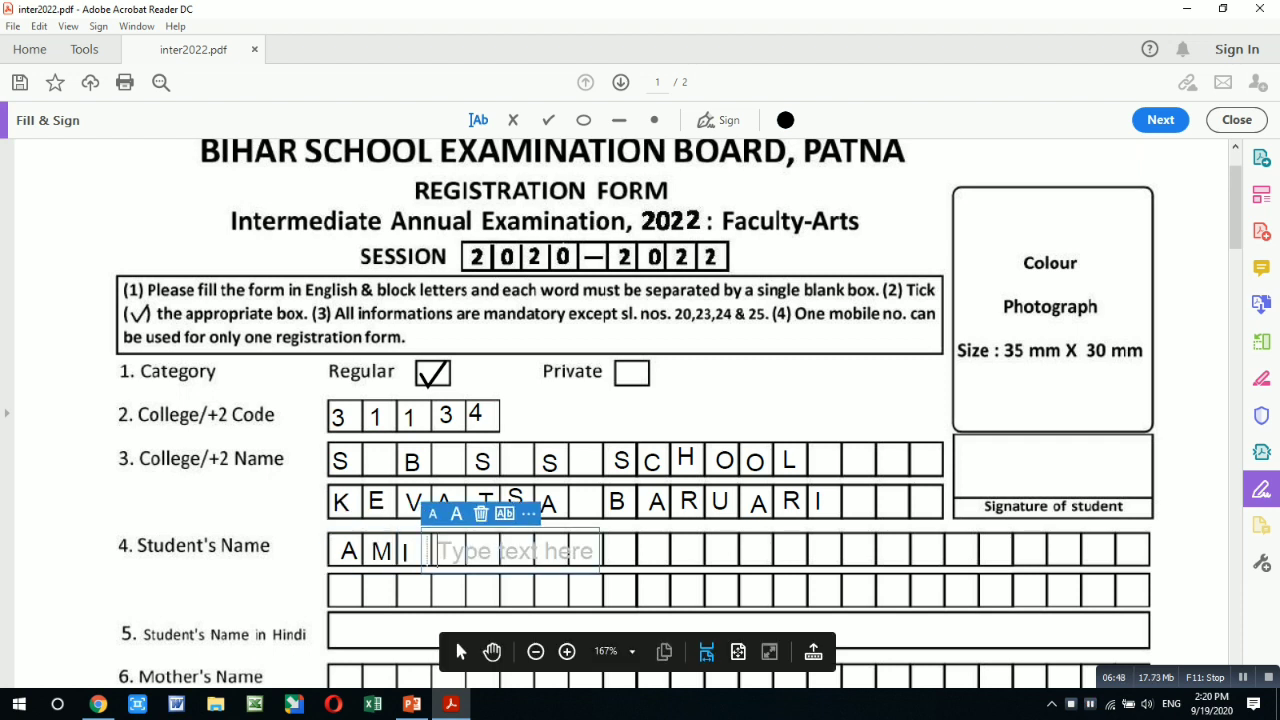
pyautogui.write('T')
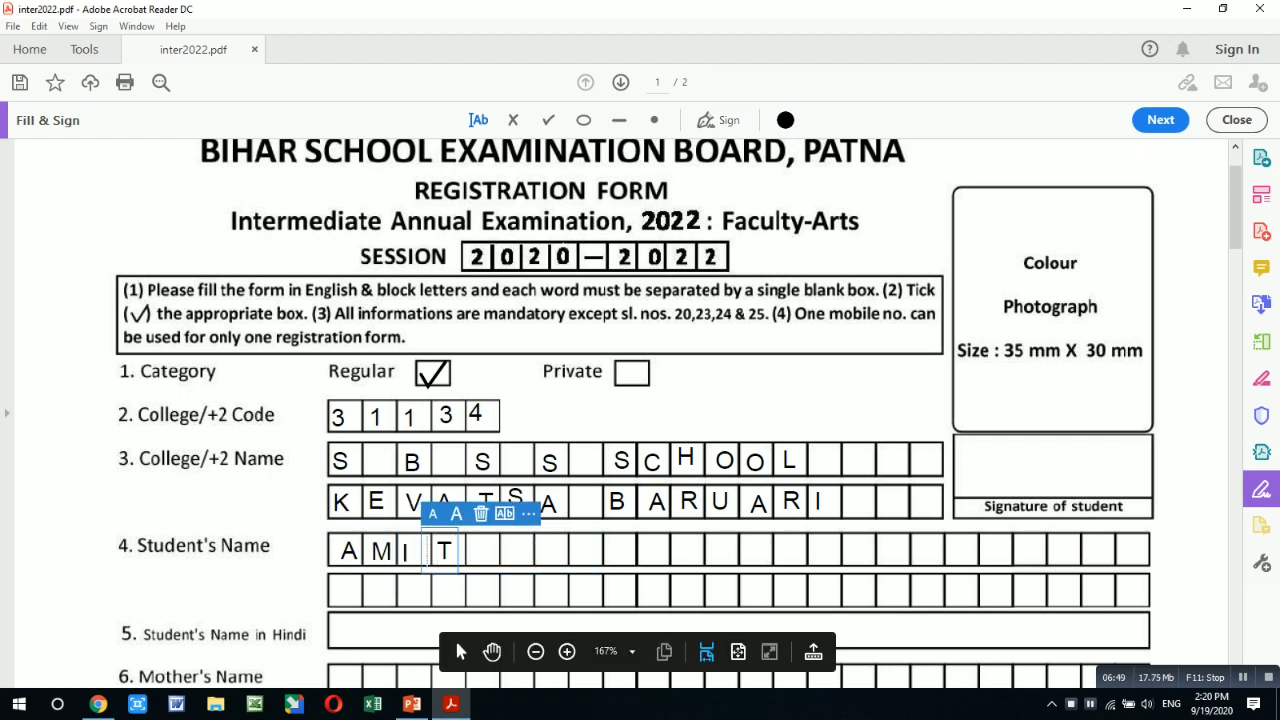
pyautogui.click(500, 550)
pyautogui.write('K')
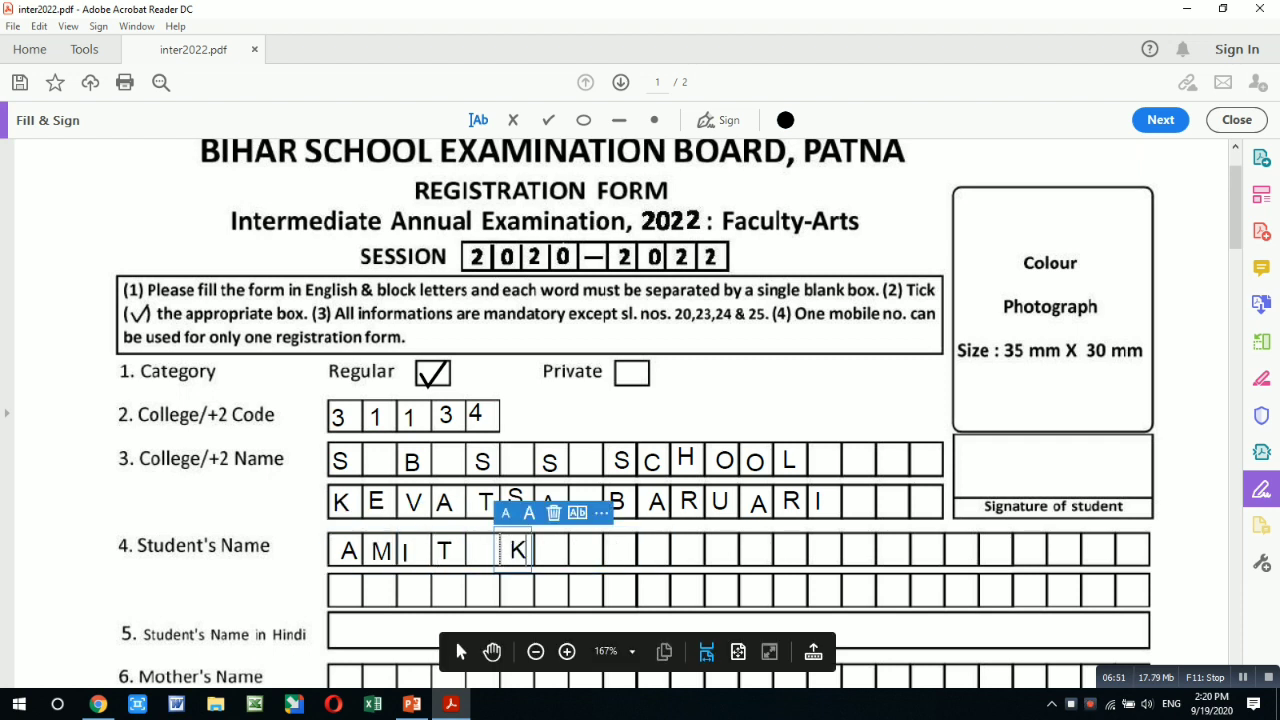
pyautogui.click(545, 550)
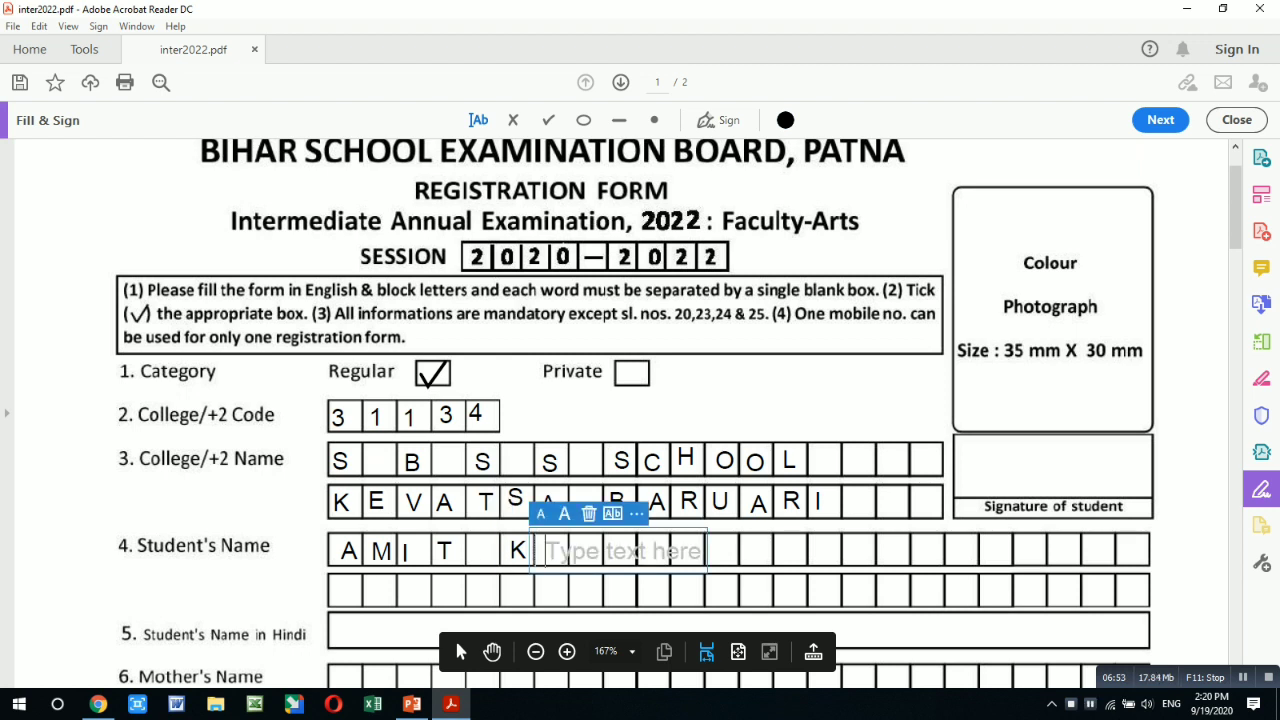
pyautogui.write('U')
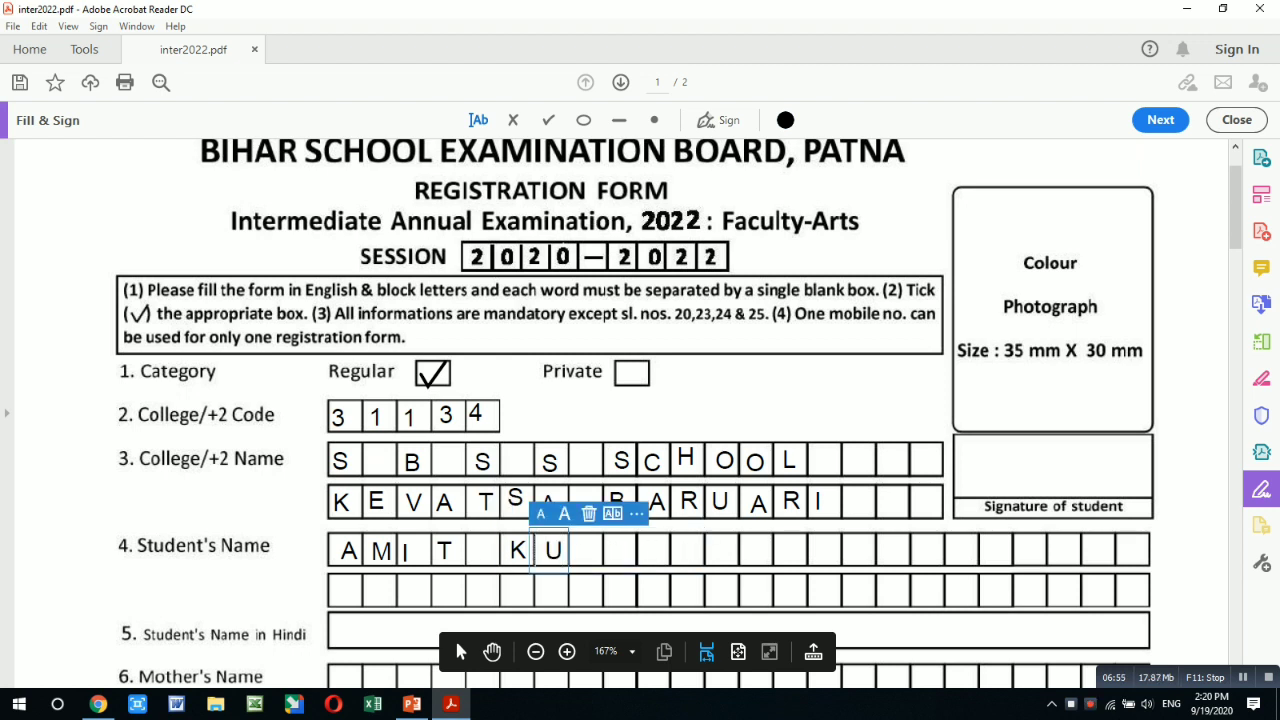
pyautogui.click(579, 550)
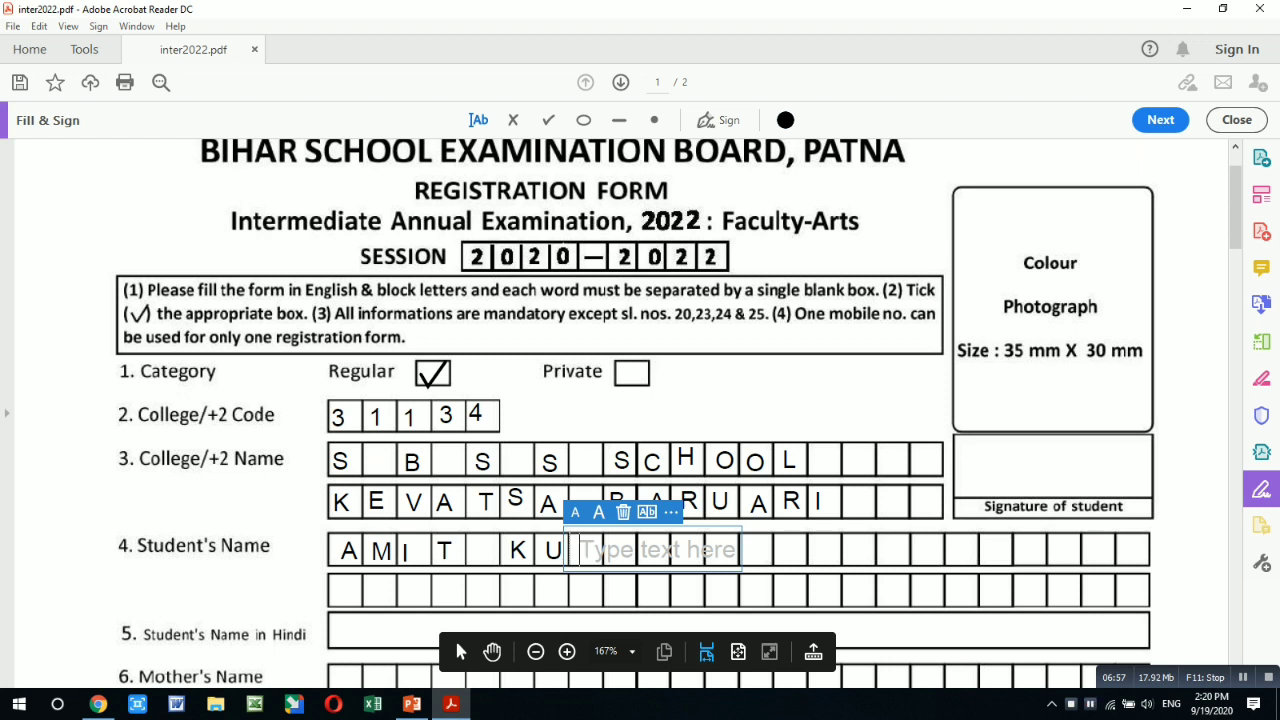
pyautogui.write('M')
pyautogui.click(603, 549)
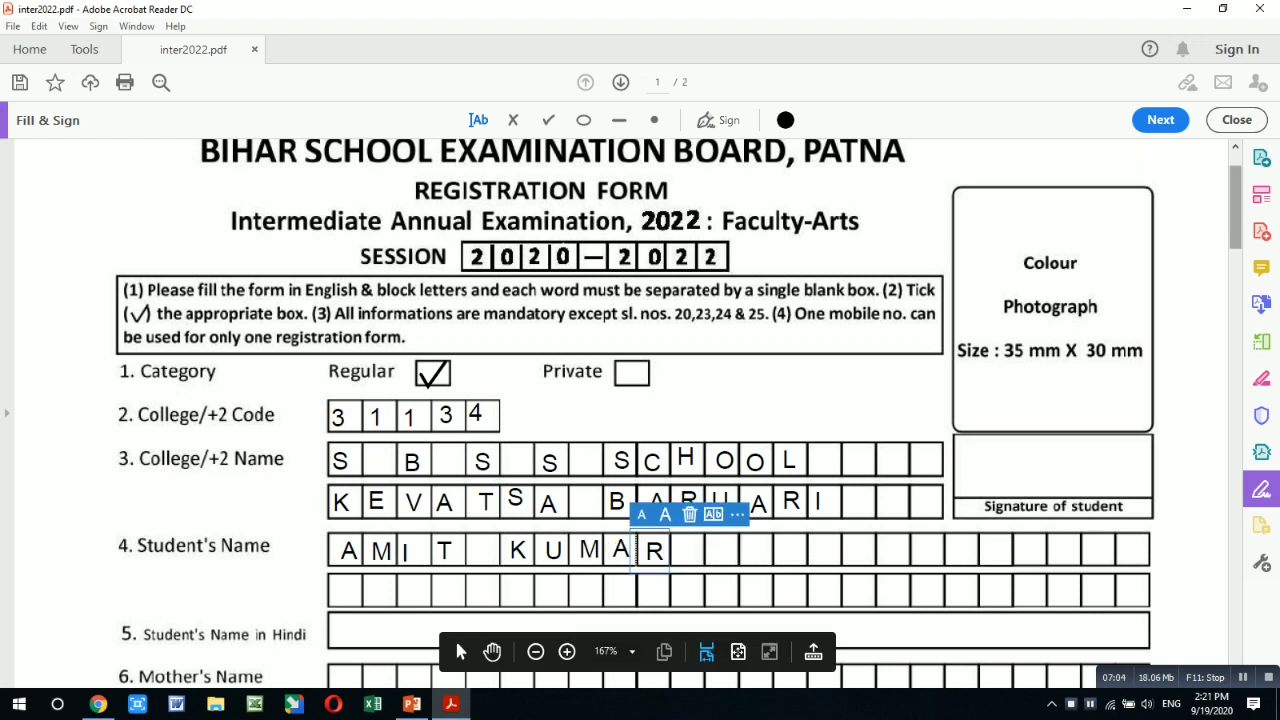
pyautogui.scroll(-5, 640, 400)
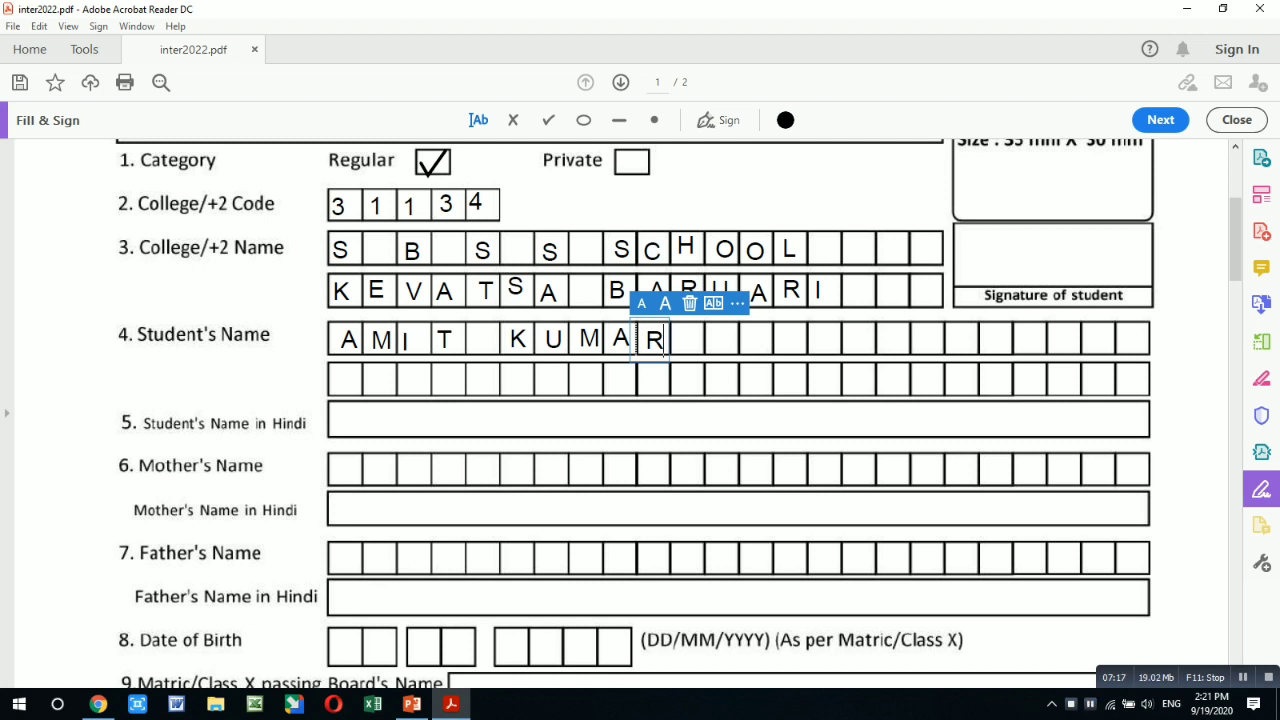
pyautogui.click(338, 468)
pyautogui.write('I')
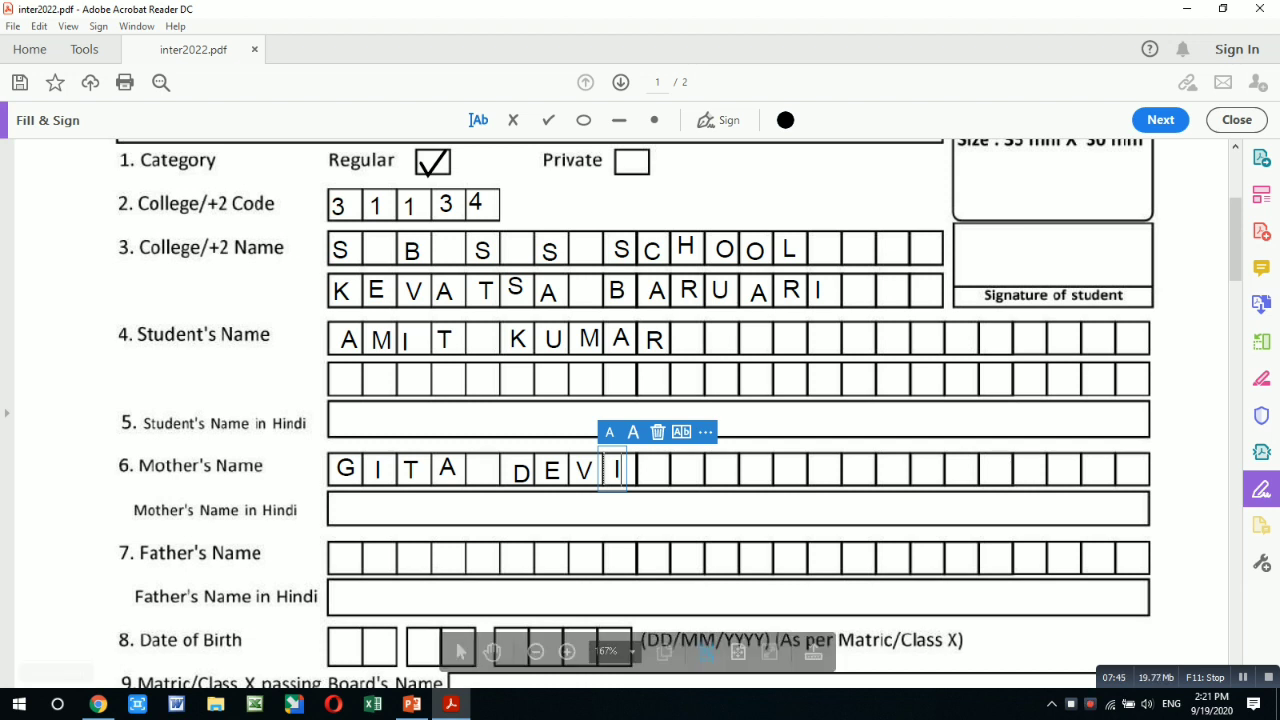
pyautogui.click(338, 557)
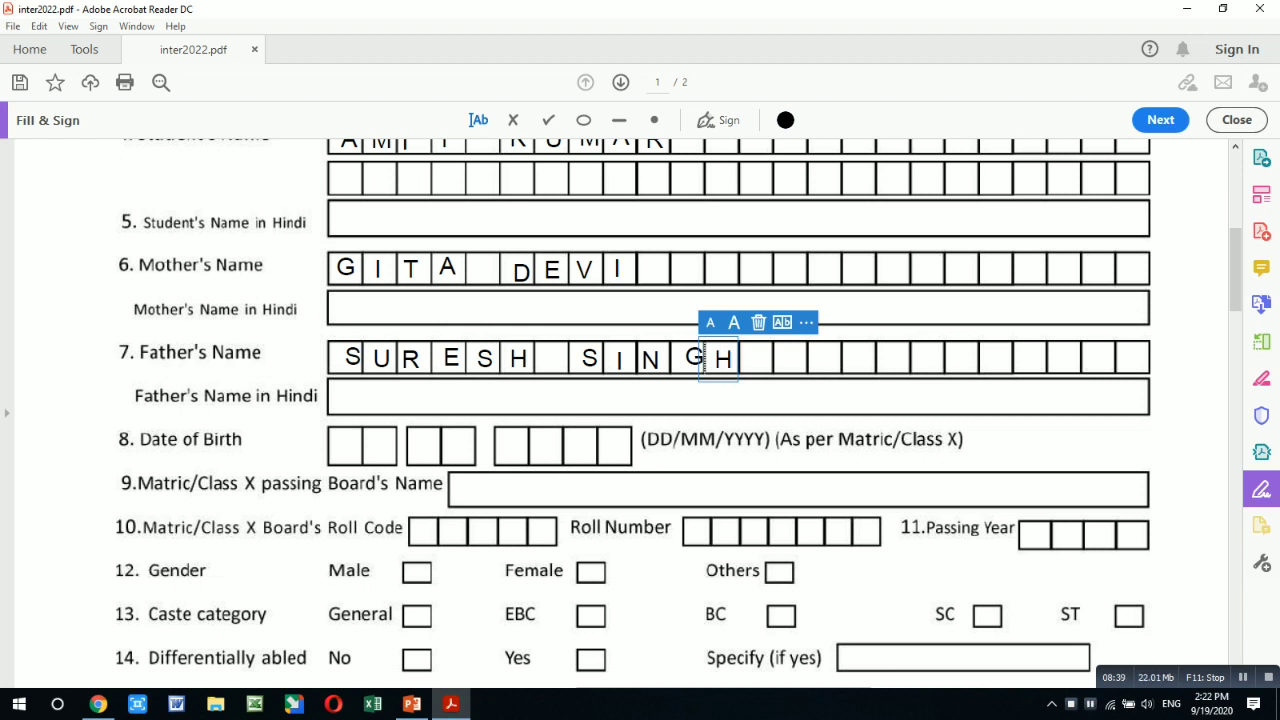
pyautogui.click(340, 450)
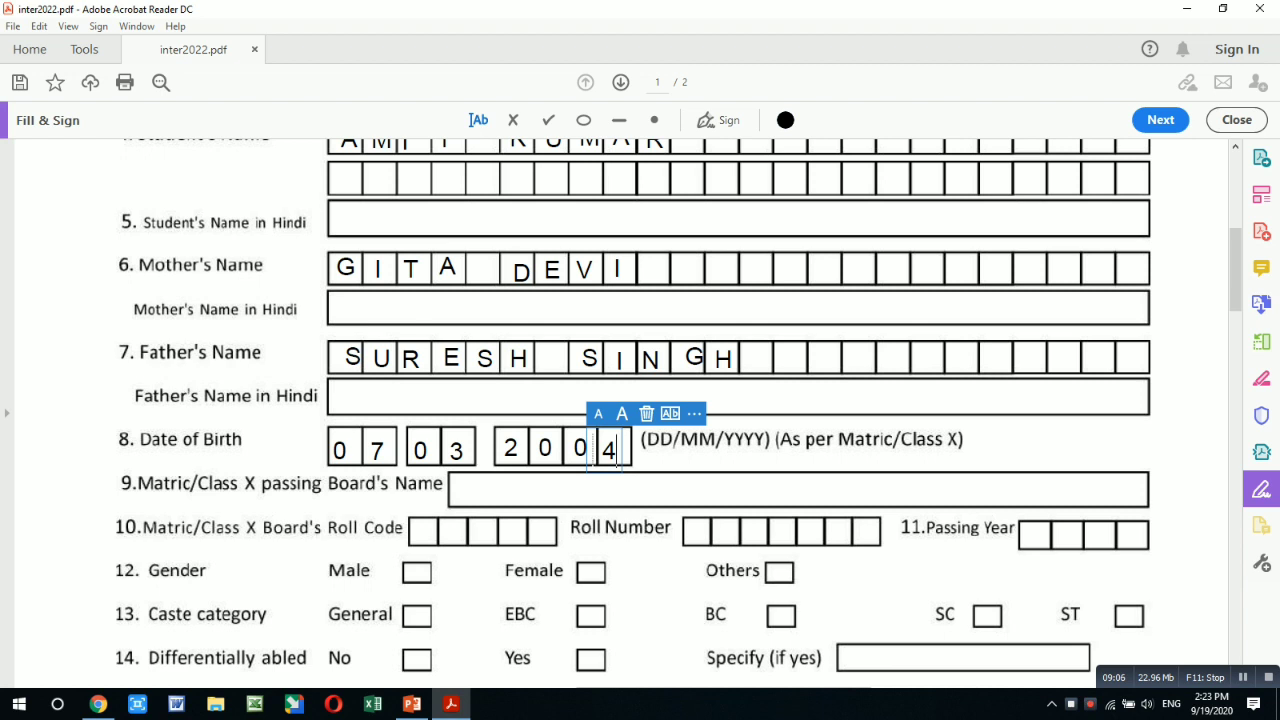
pyautogui.click(474, 492)
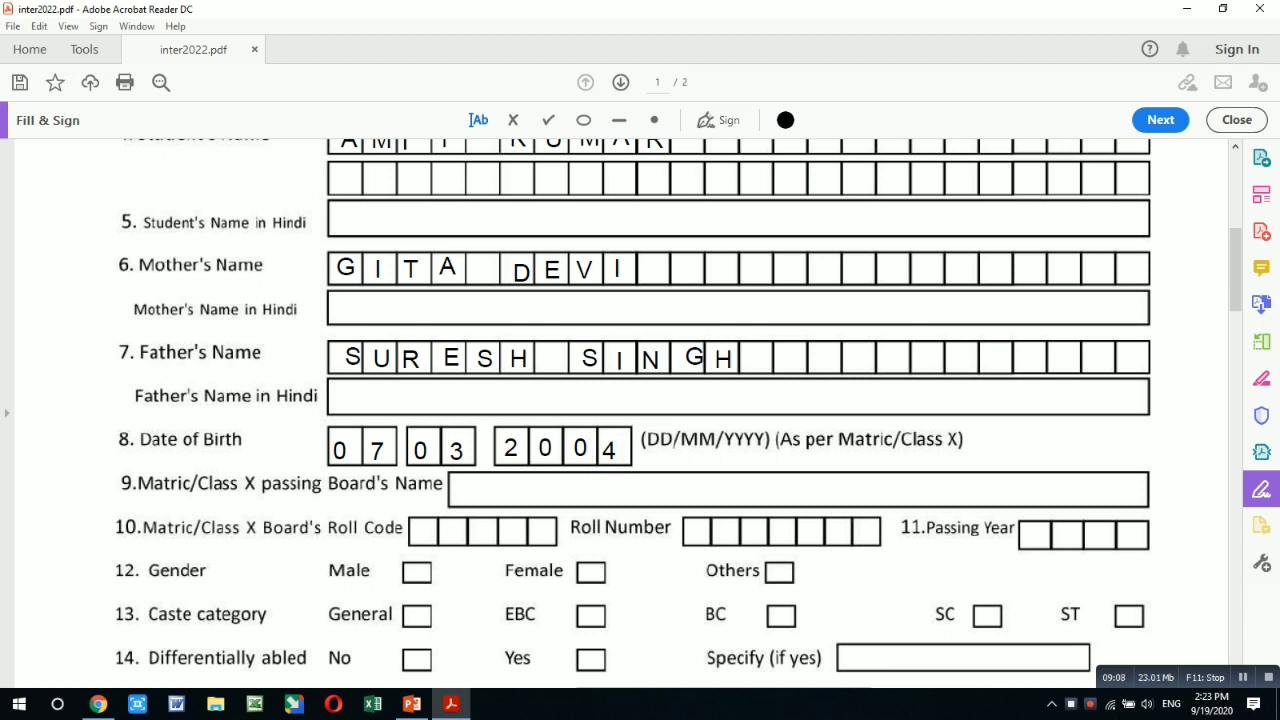
pyautogui.click(474, 492)
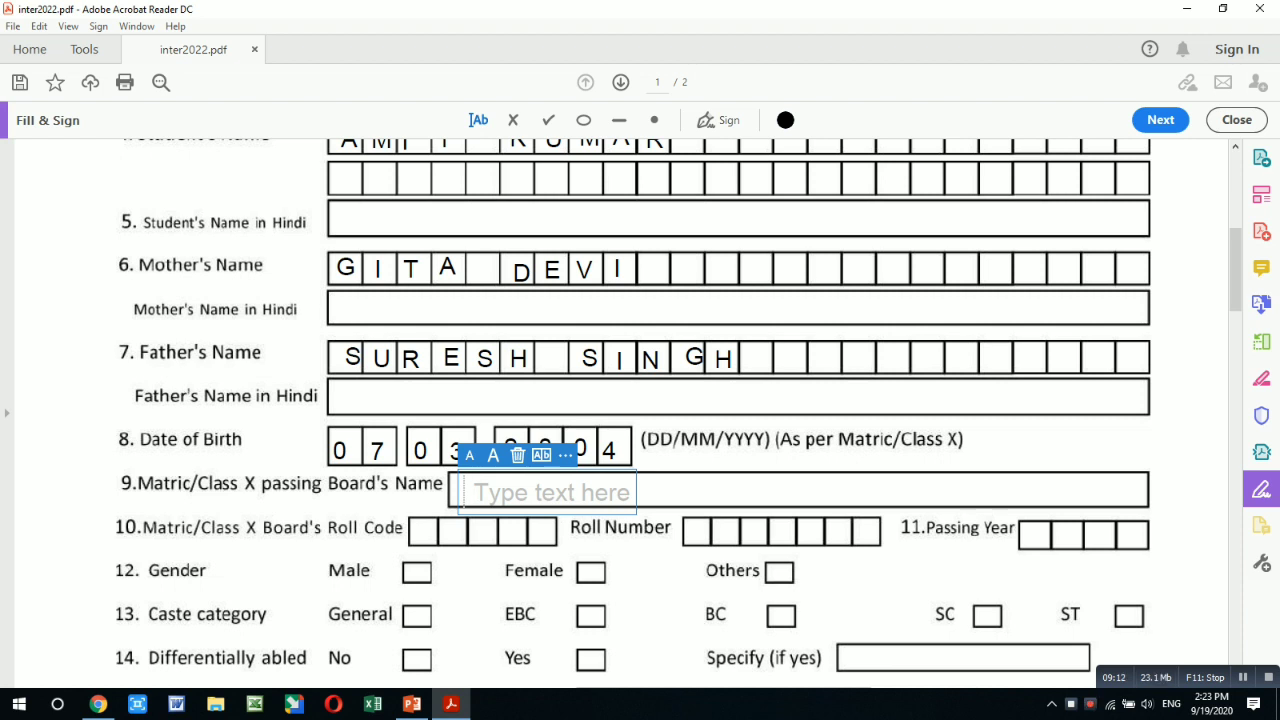
pyautogui.write('B')
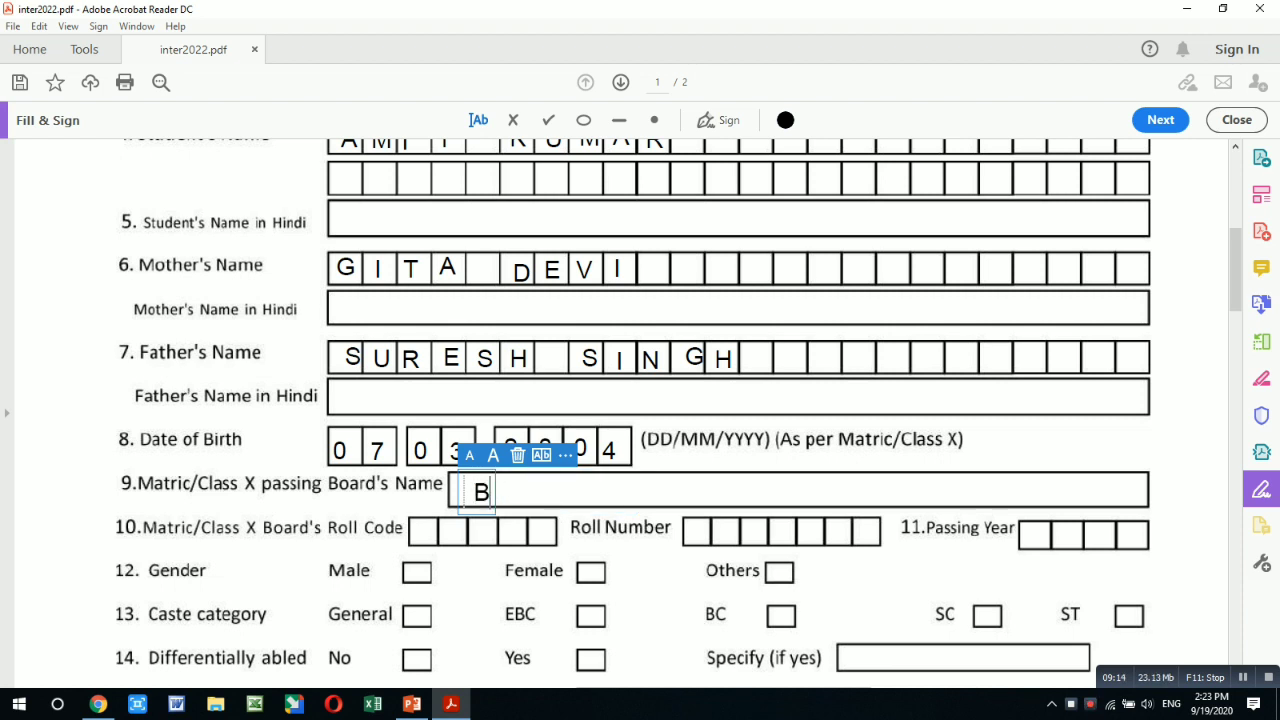
pyautogui.write('SEB')
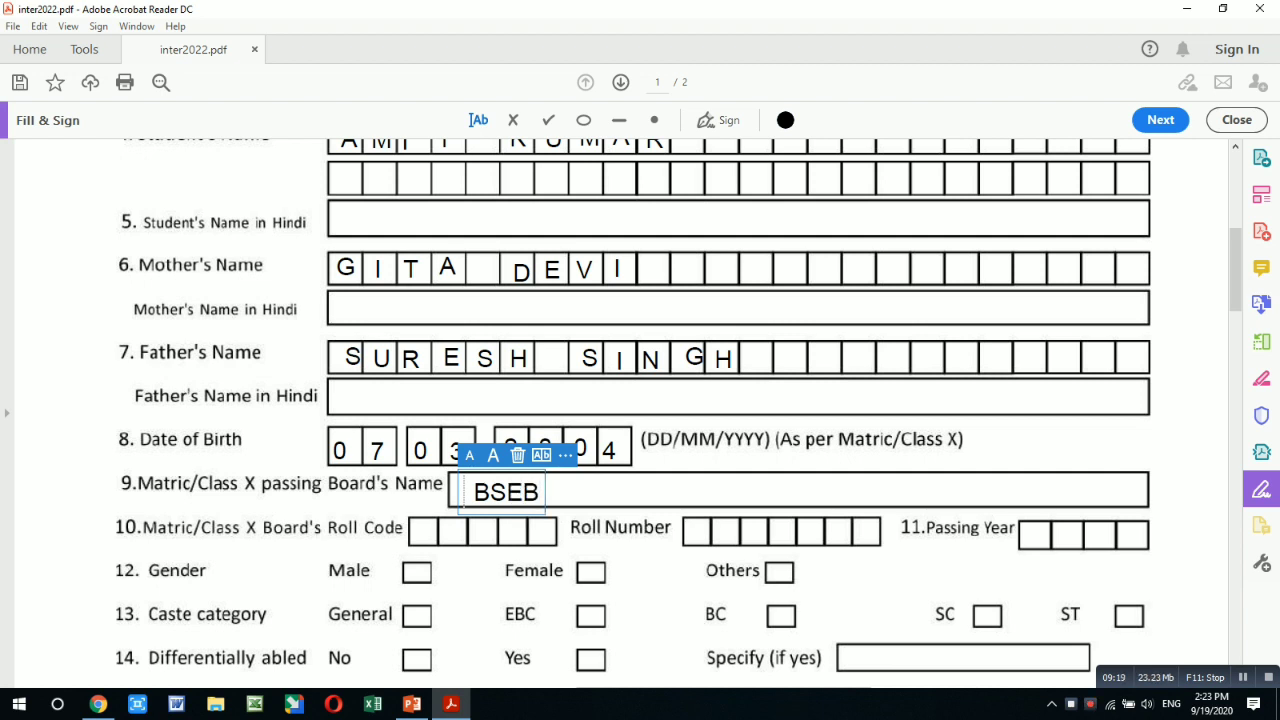
pyautogui.press('BackSpace')
pyautogui.press('BackSpace')
pyautogui.press('BackSpace')
pyautogui.press('BackSpace')
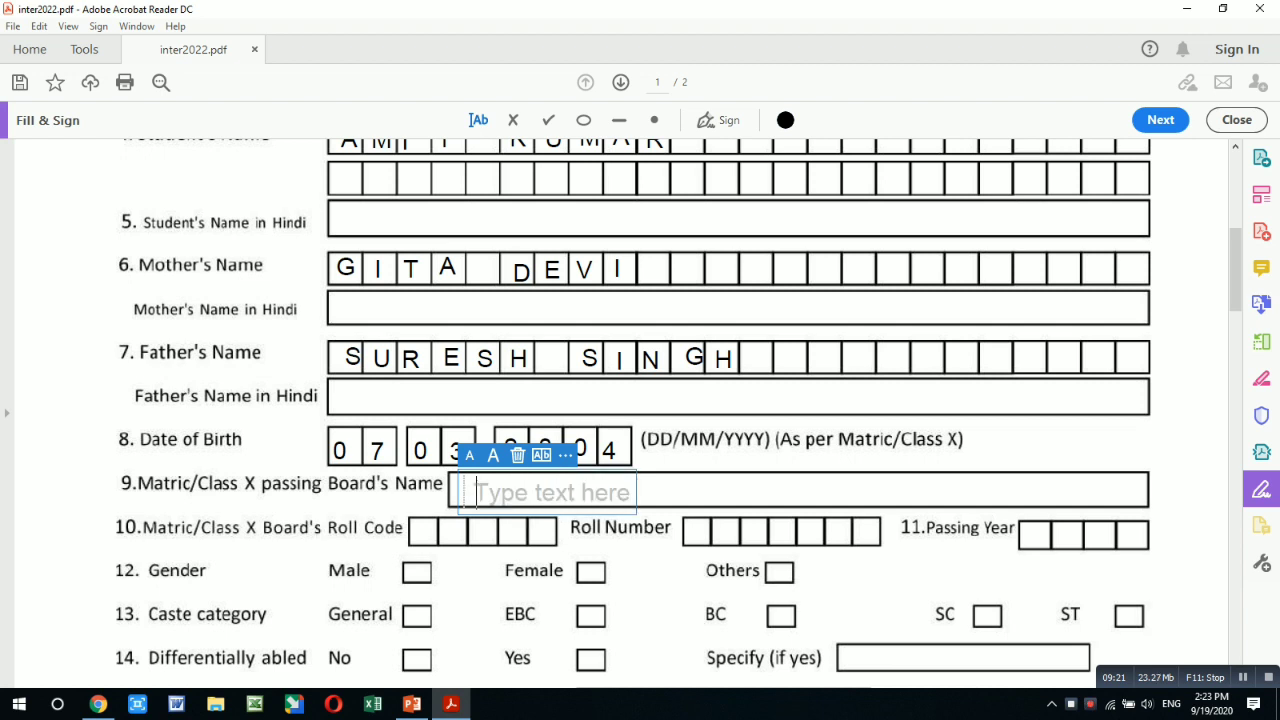
pyautogui.write('C')
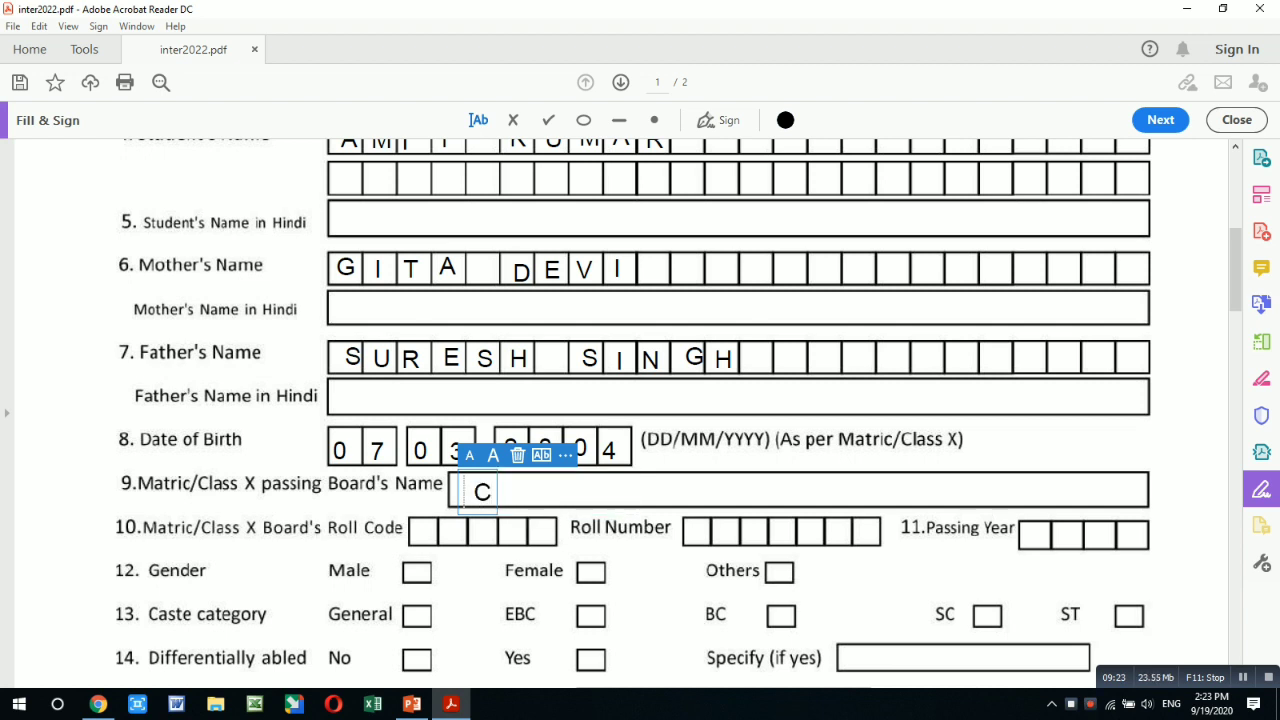
pyautogui.write('BSE')
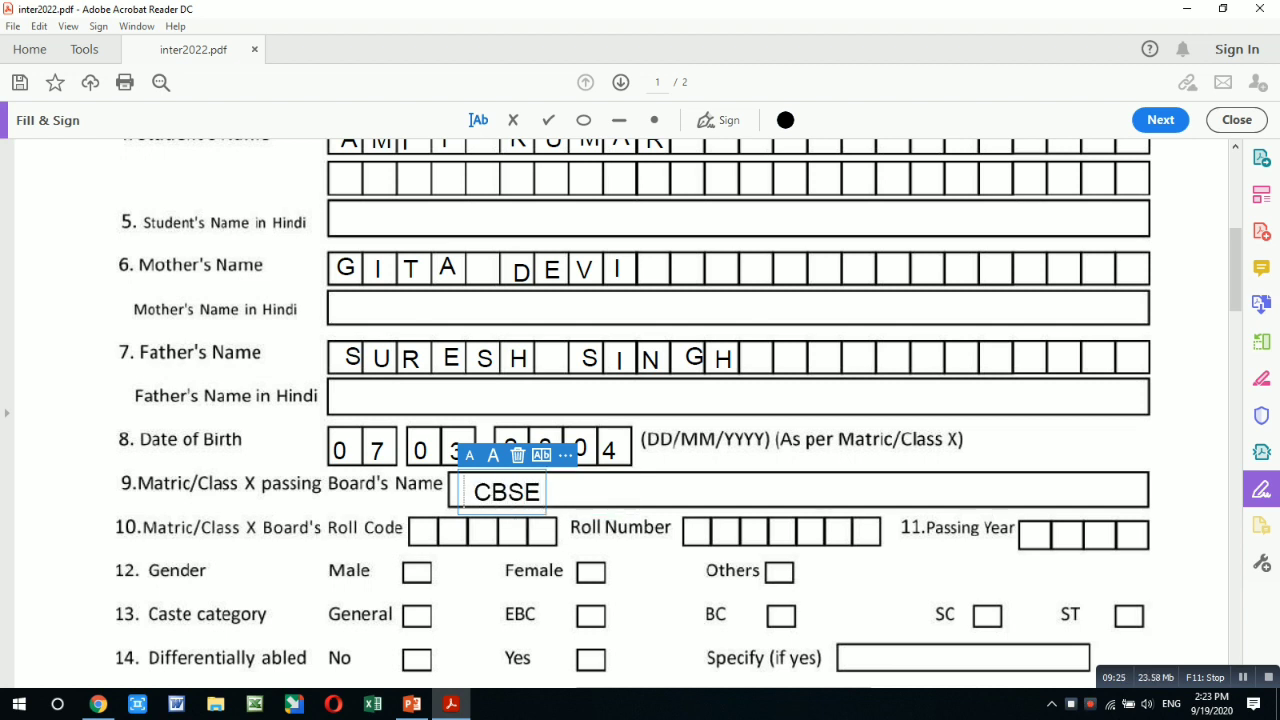
pyautogui.press('BackSpace')
pyautogui.press('BackSpace')
pyautogui.press('BackSpace')
pyautogui.press('BackSpace')
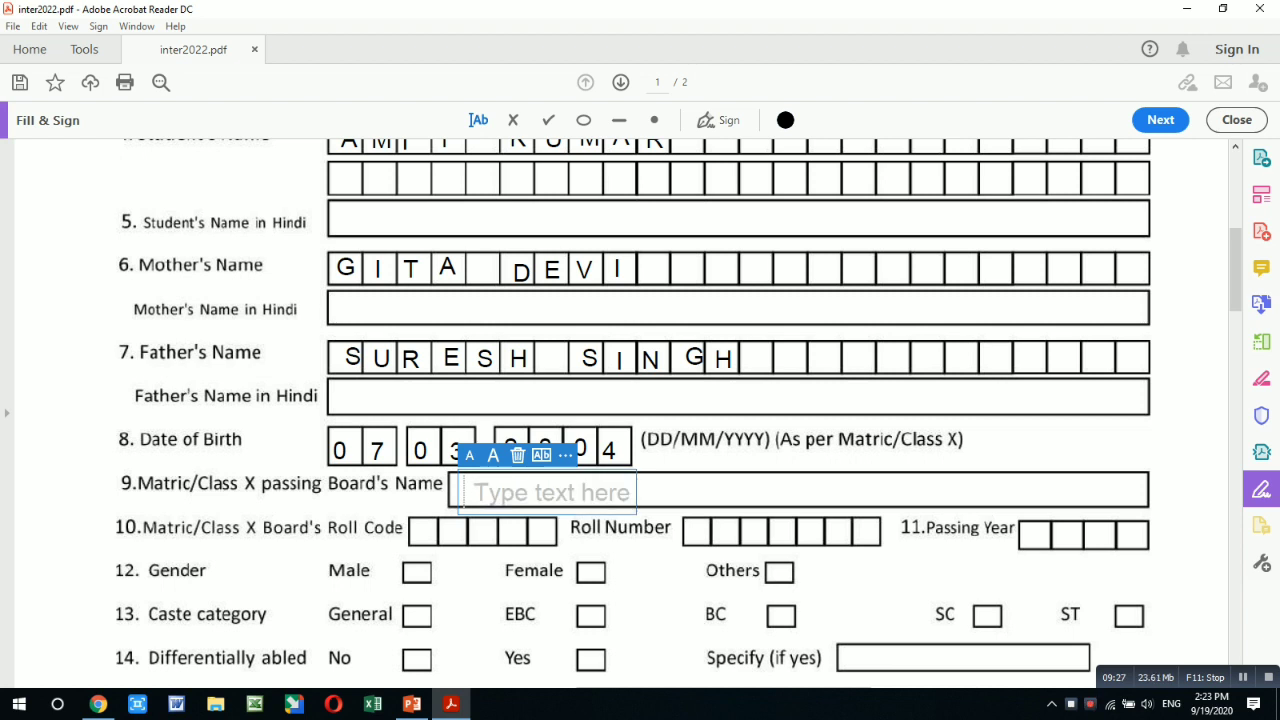
pyautogui.write('BSE')
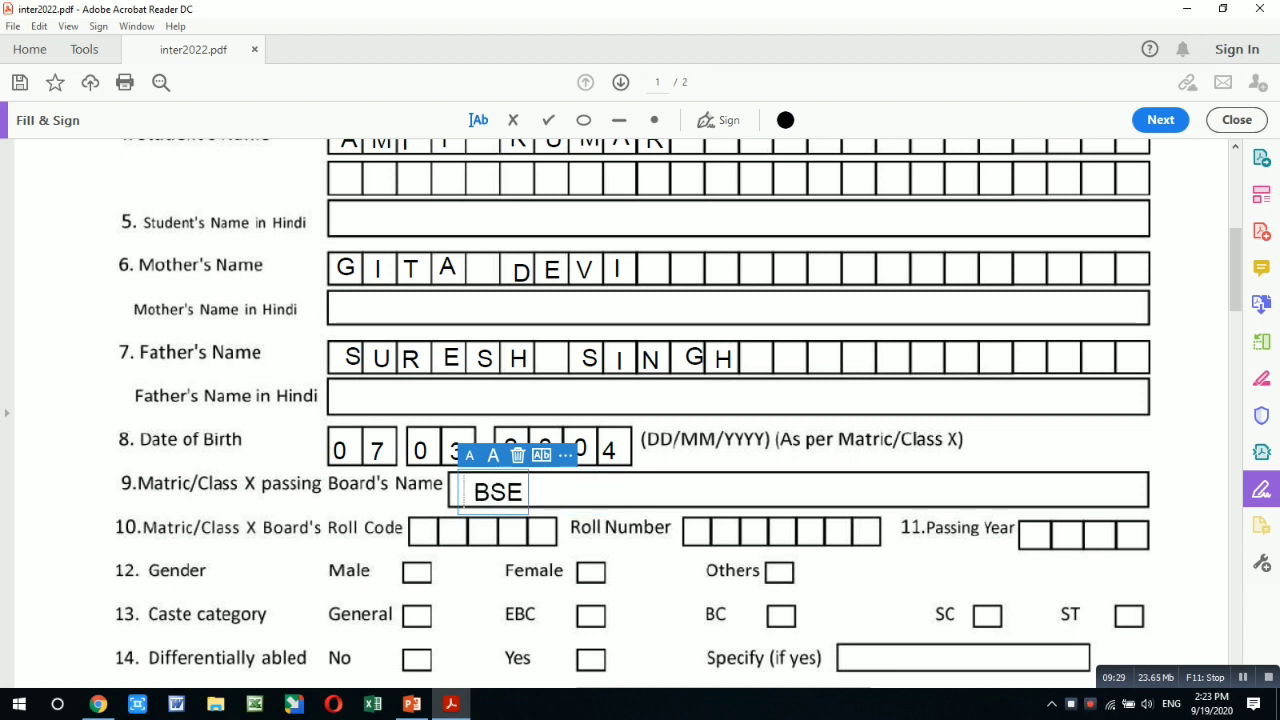
pyautogui.write('B P')
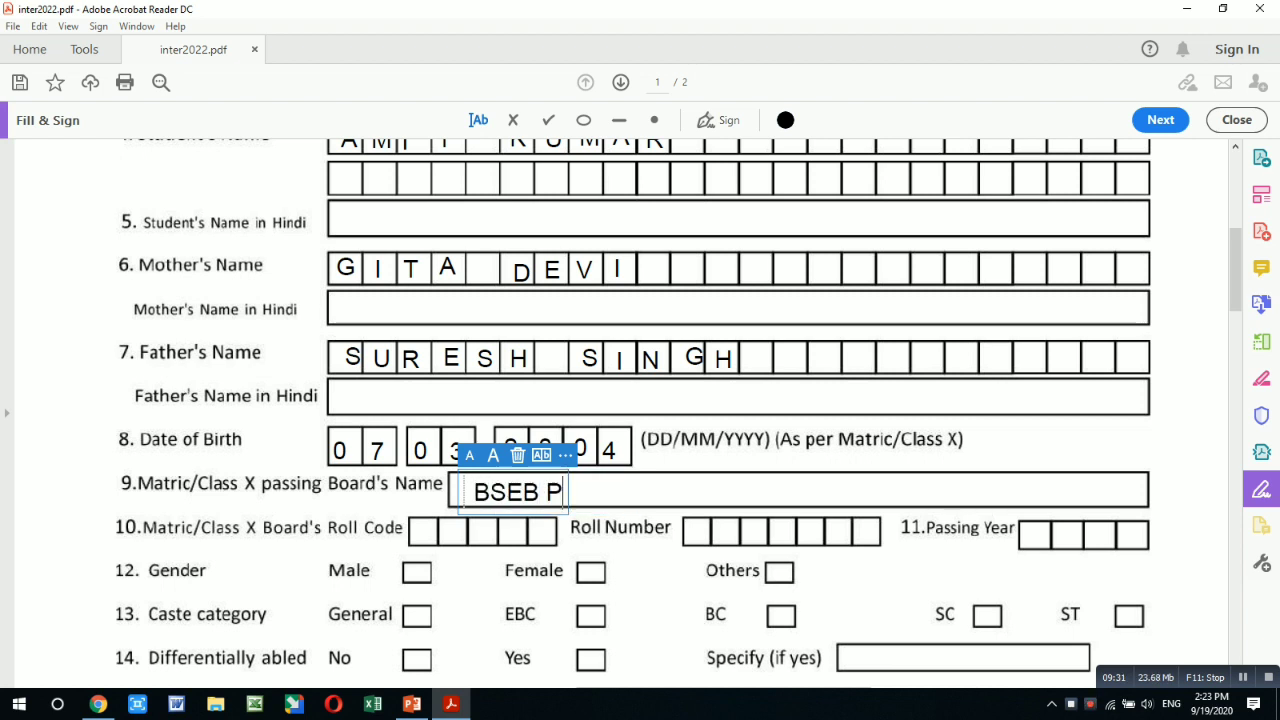
pyautogui.write('ATNA')
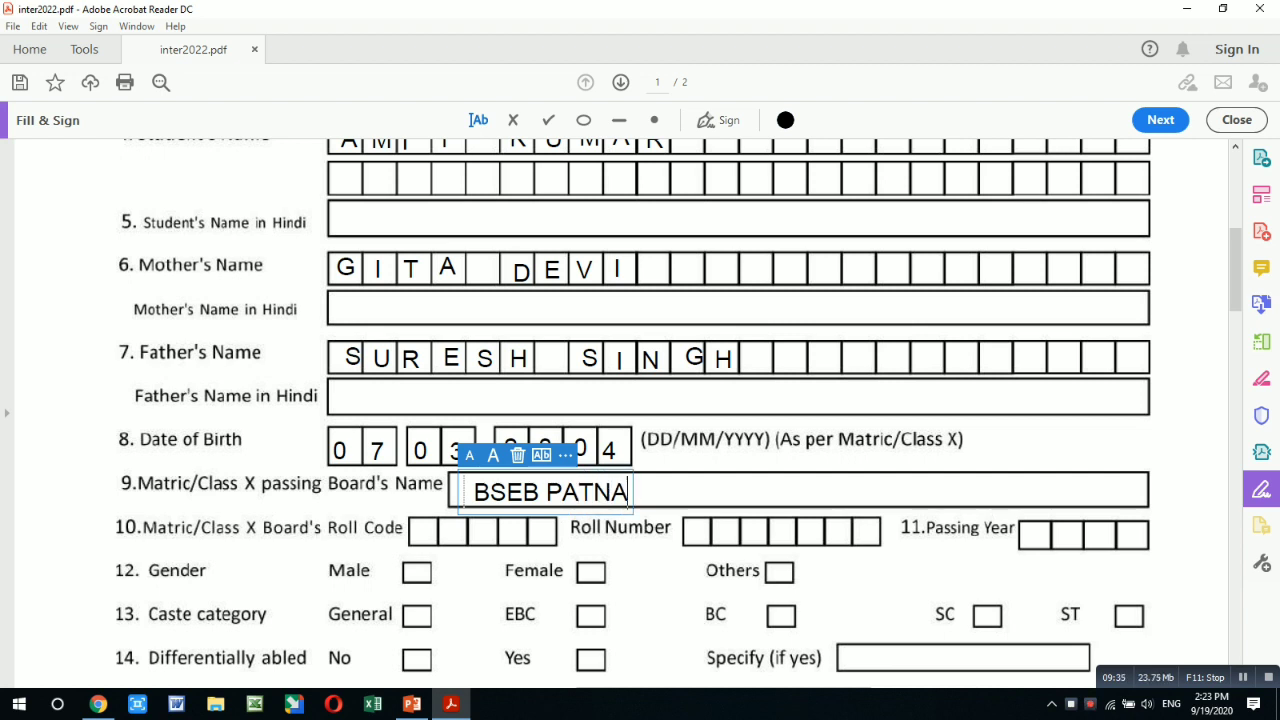
pyautogui.click(424, 532)
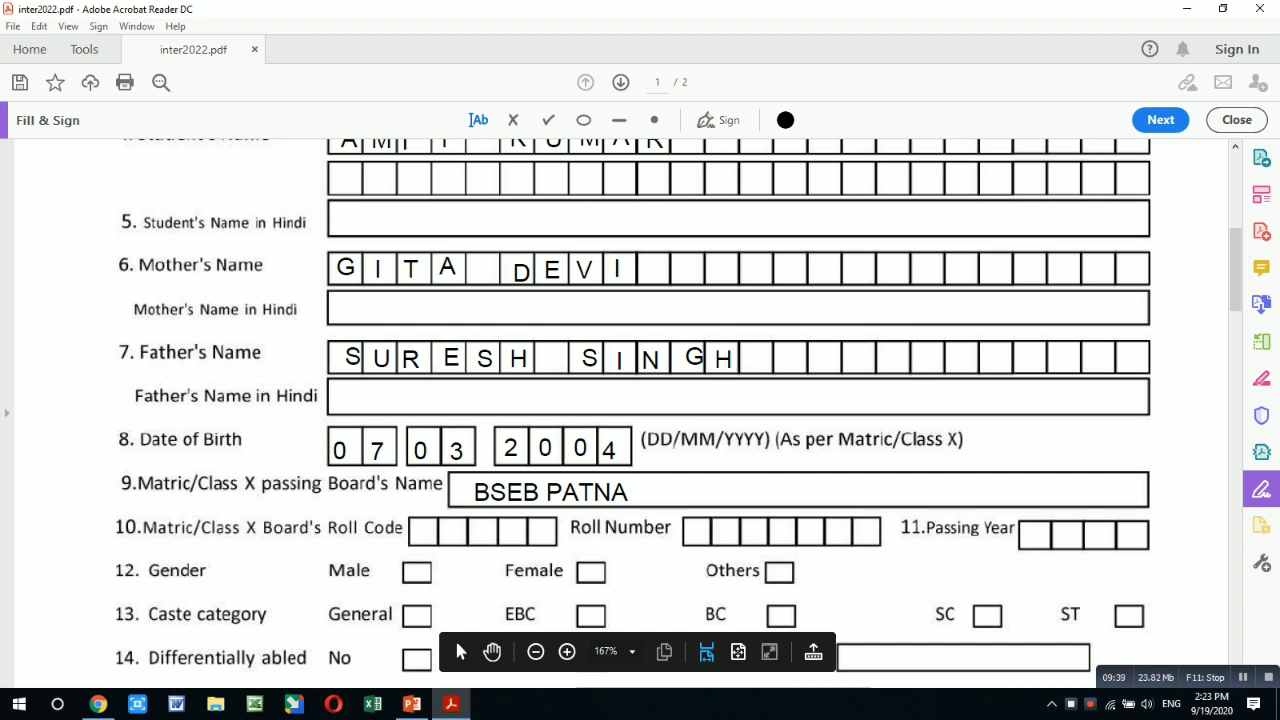
pyautogui.click(424, 537)
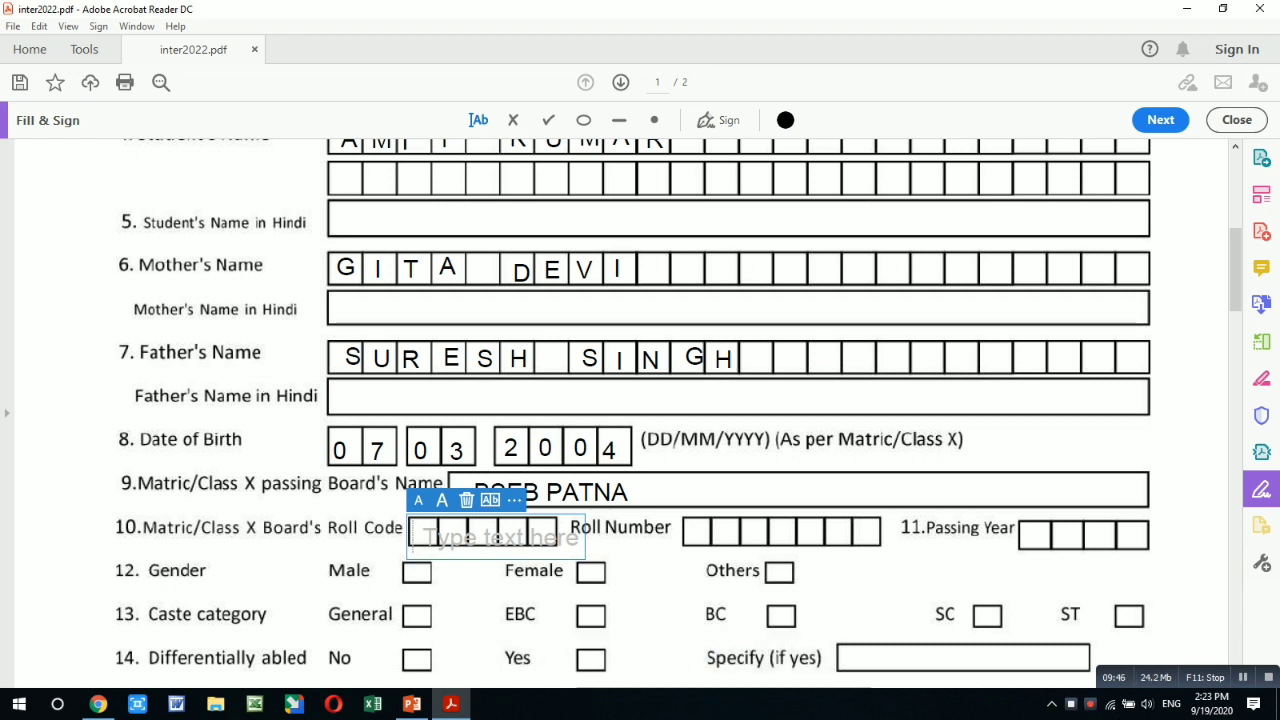
# - Fill the remaining Board's Roll Code boxes with 5 and 1
pyautogui.click(446, 535)
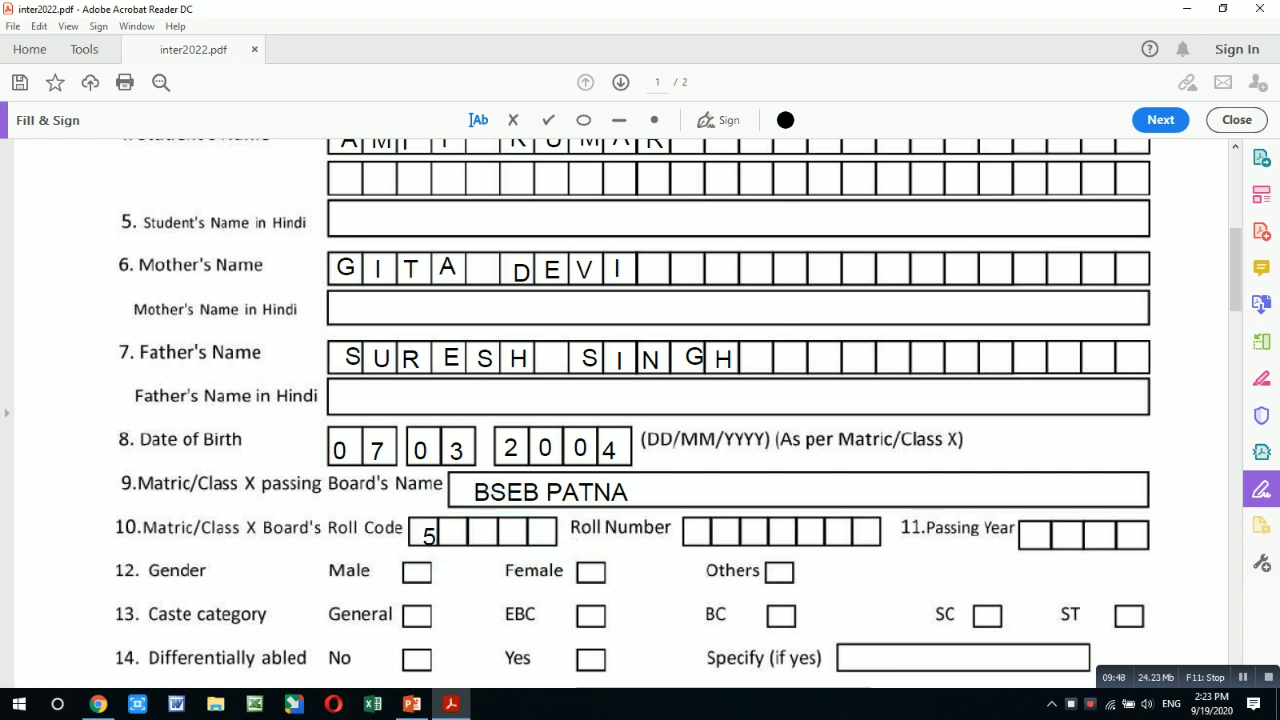
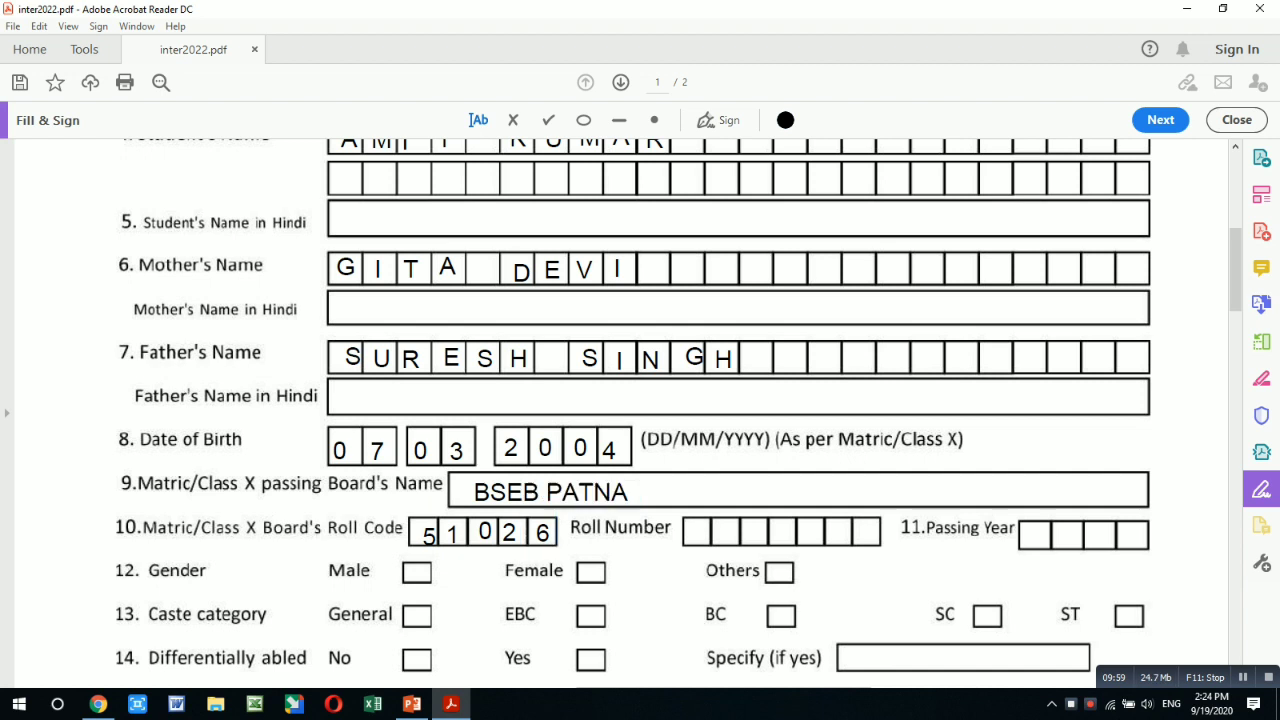
pyautogui.click(693, 533)
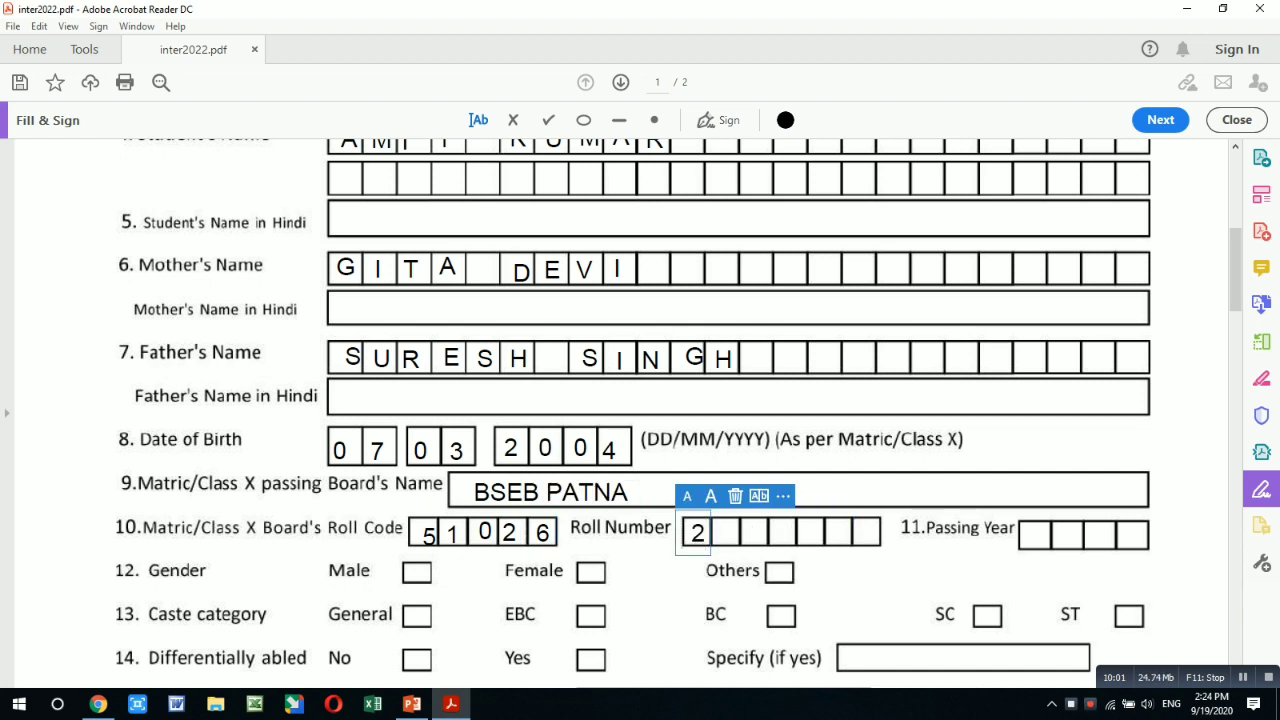
pyautogui.click(717, 533)
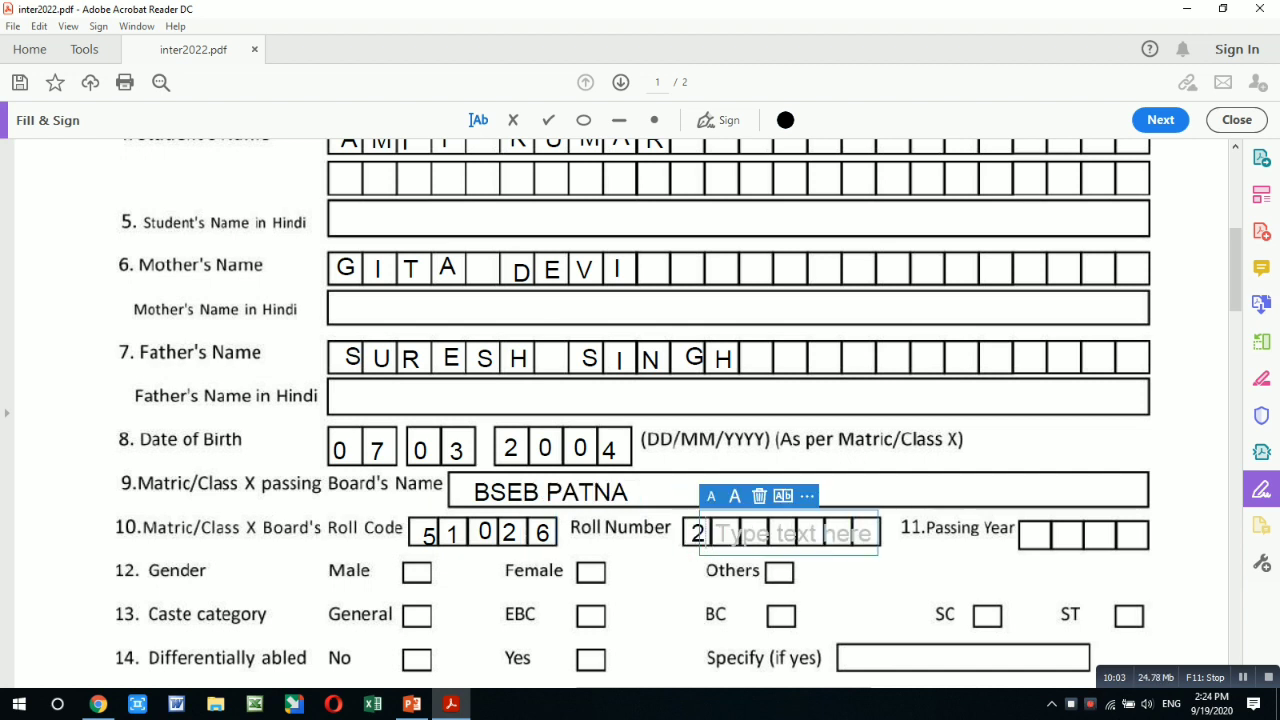
pyautogui.press('Escape')
pyautogui.click(750, 532)
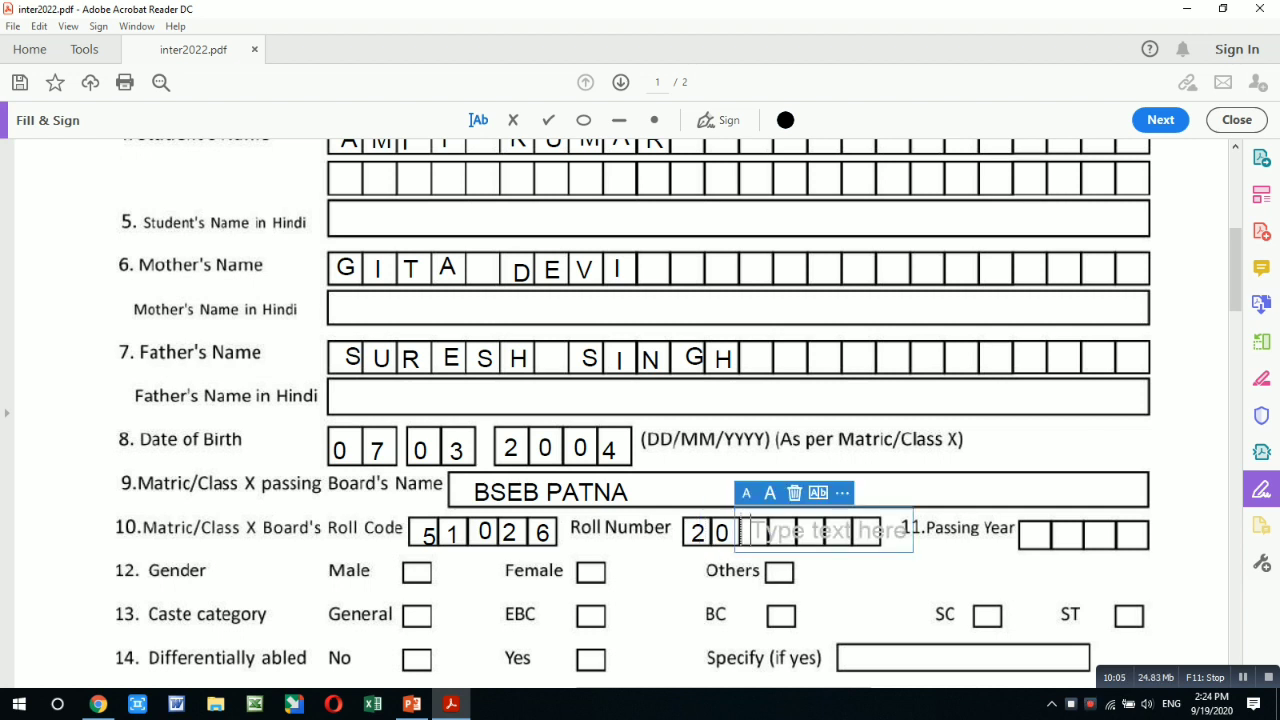
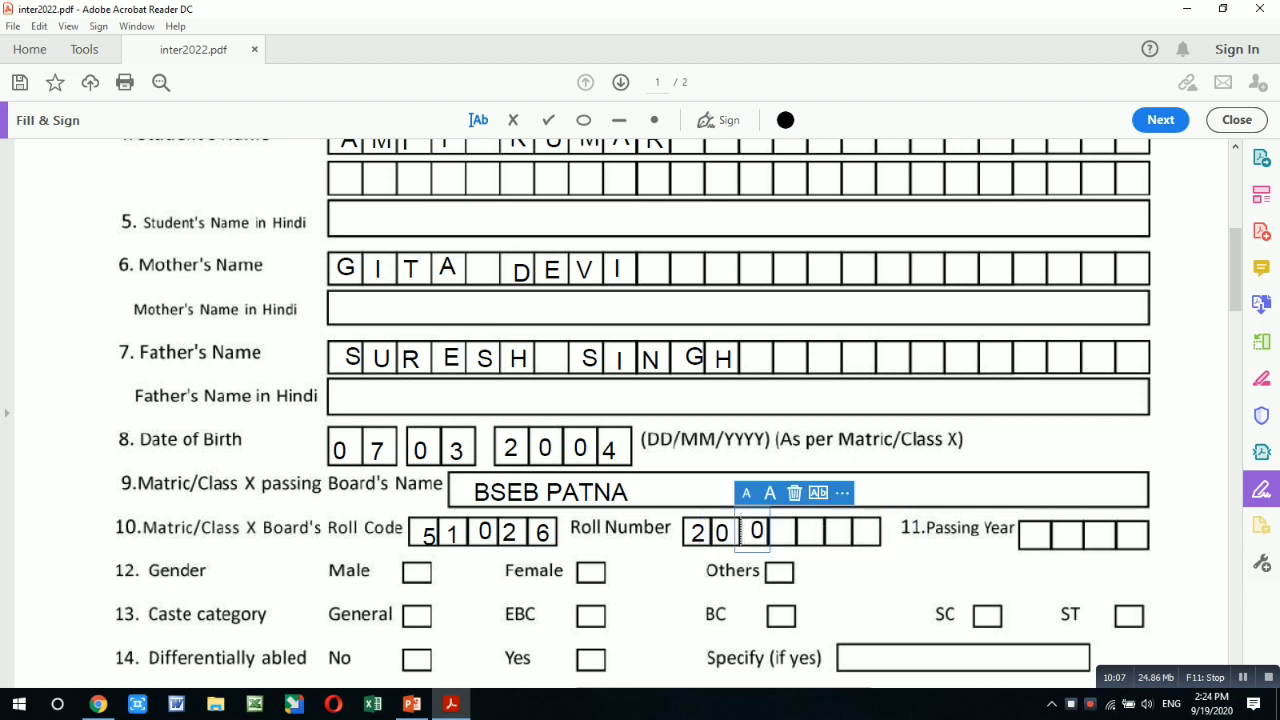
pyautogui.click(777, 535)
pyautogui.click(777, 535)
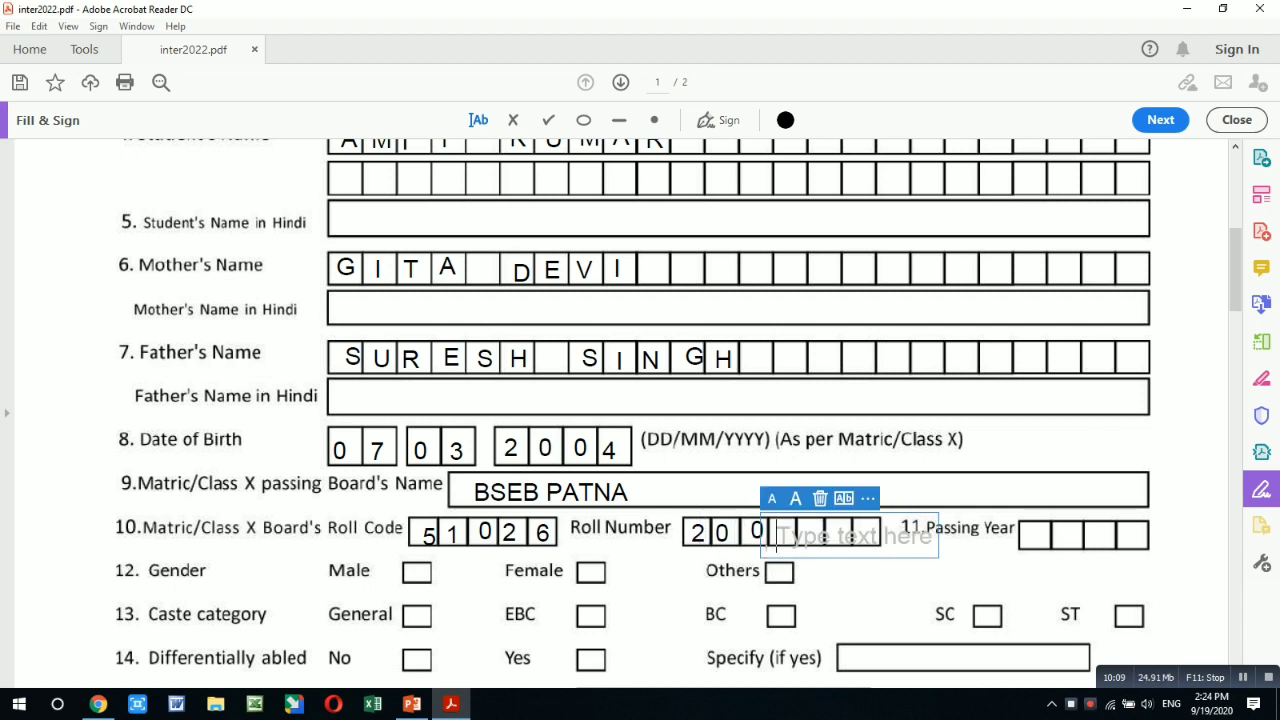
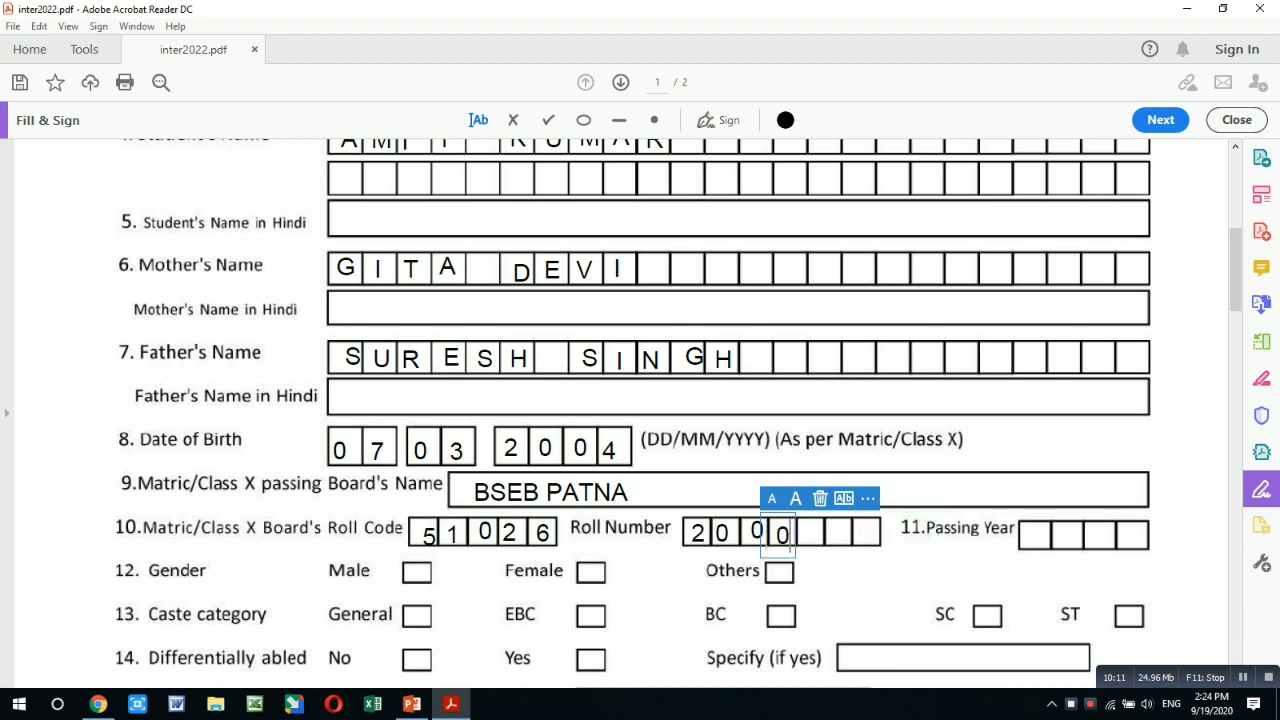
pyautogui.click(807, 535)
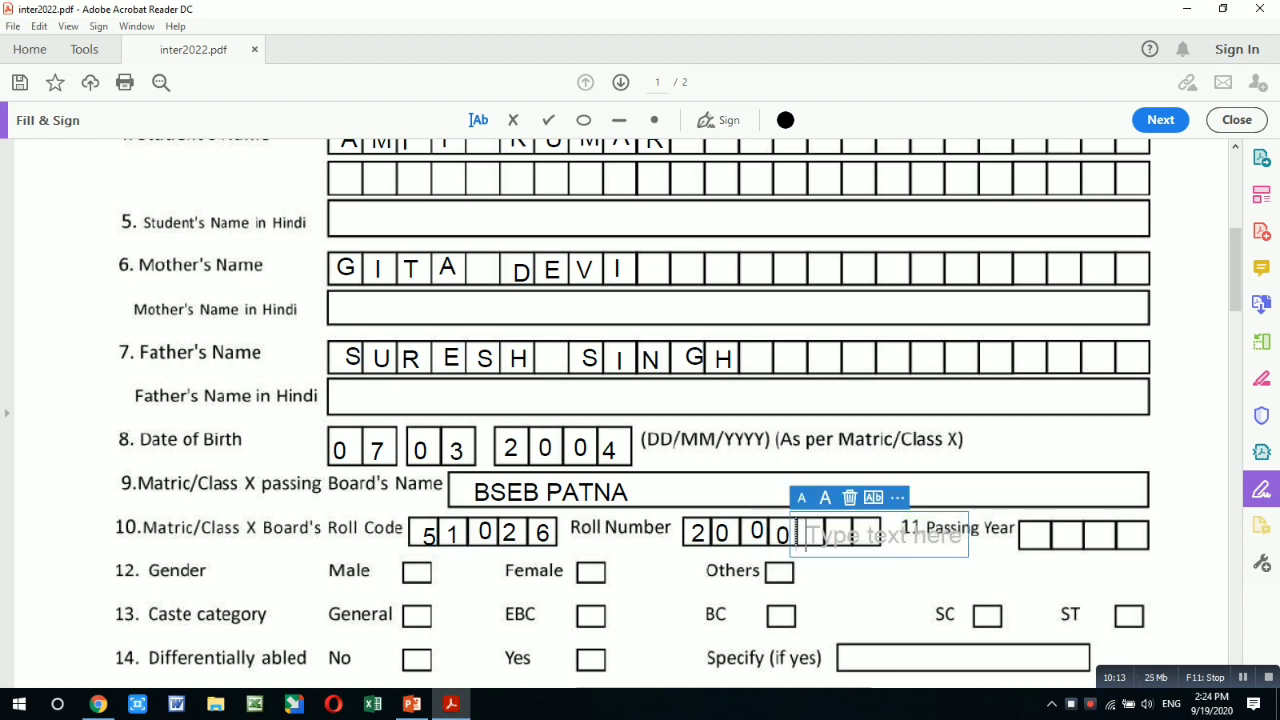
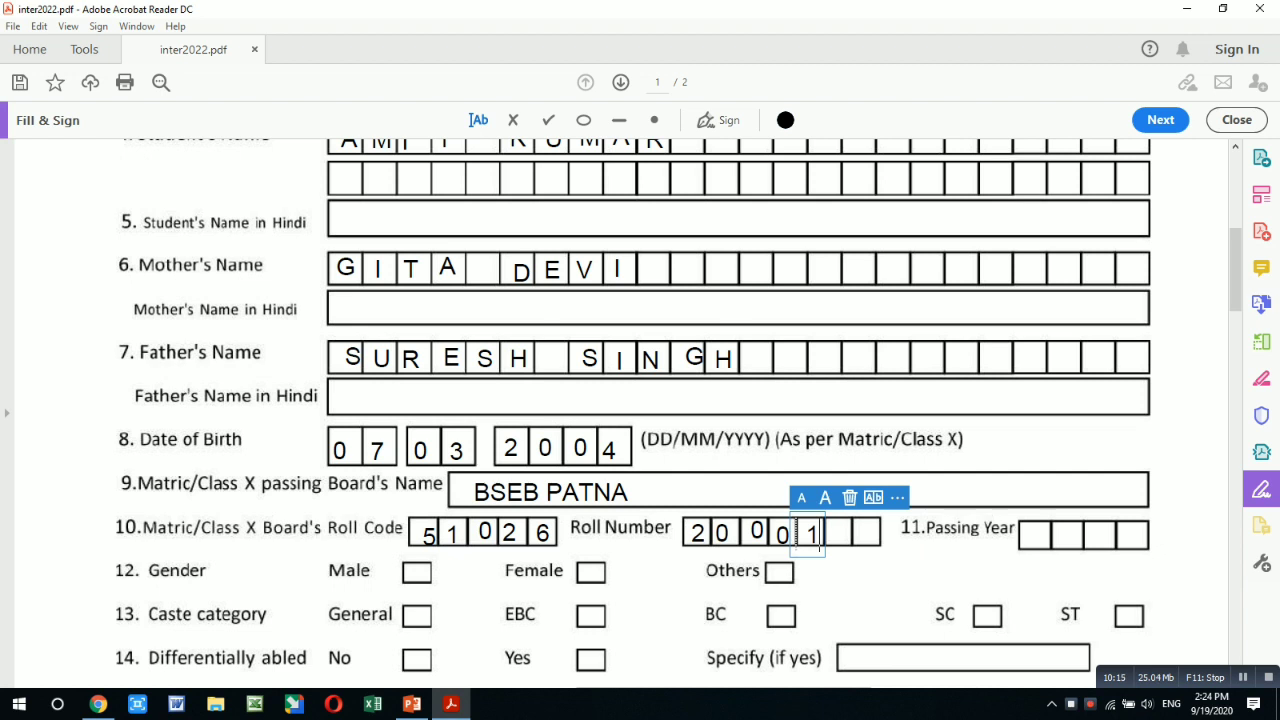
pyautogui.click(836, 535)
pyautogui.click(834, 534)
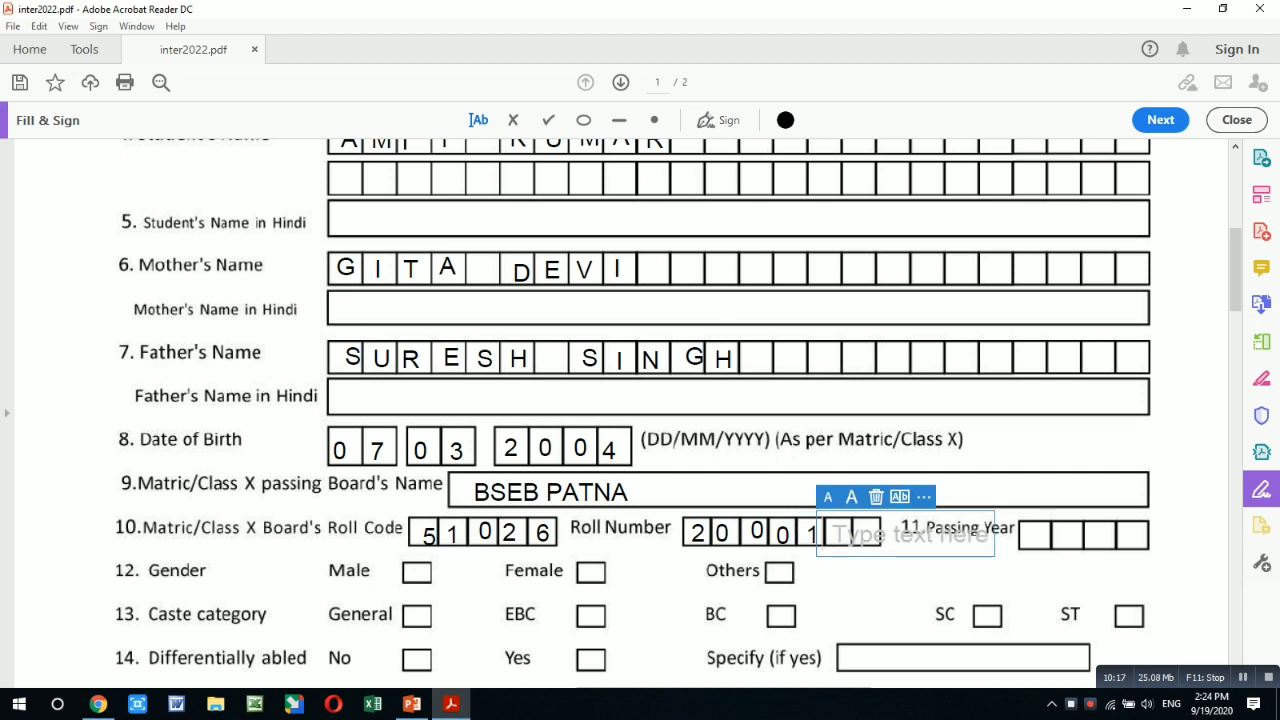
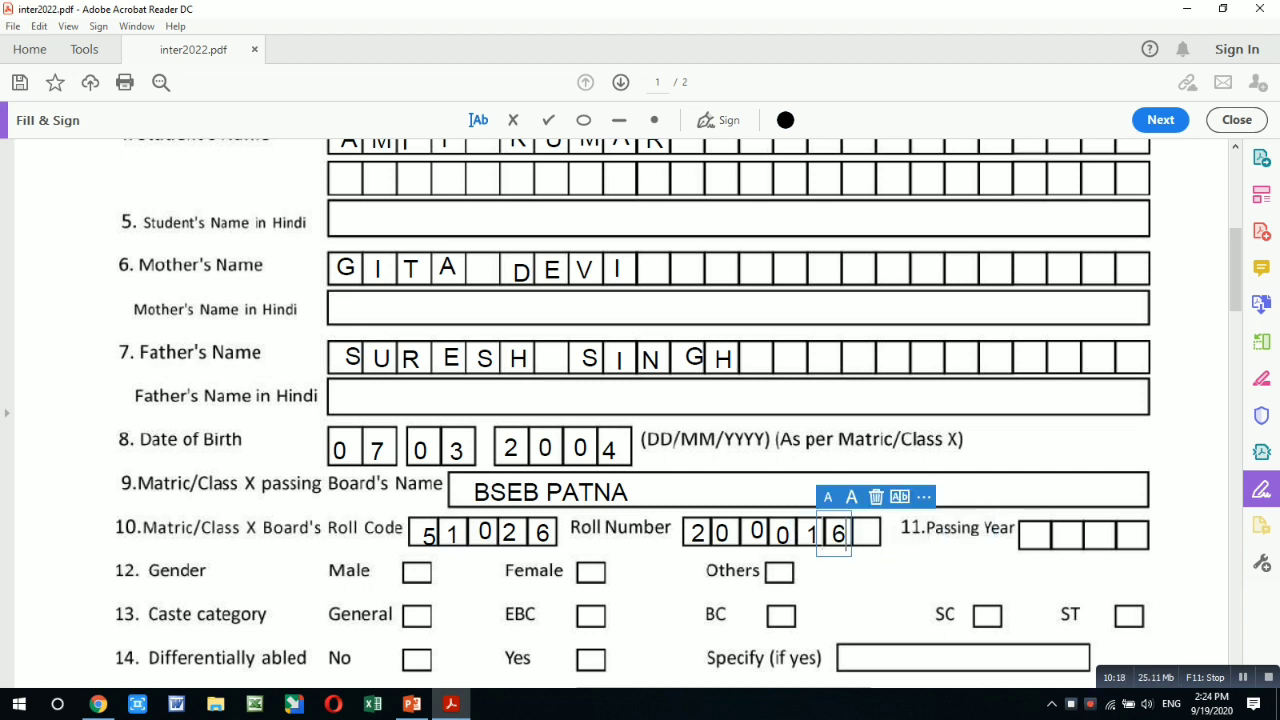
pyautogui.click(863, 533)
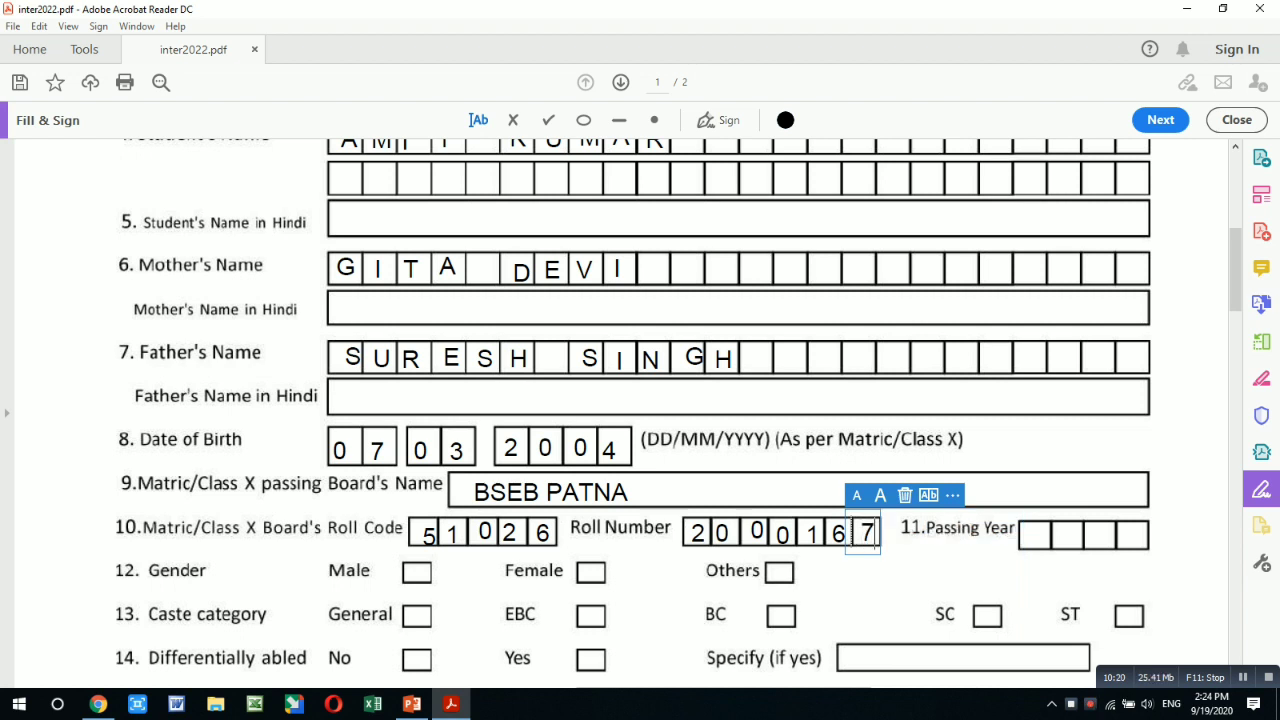
# - Fill the Passing Year boxes with 2020
pyautogui.click(1031, 536)
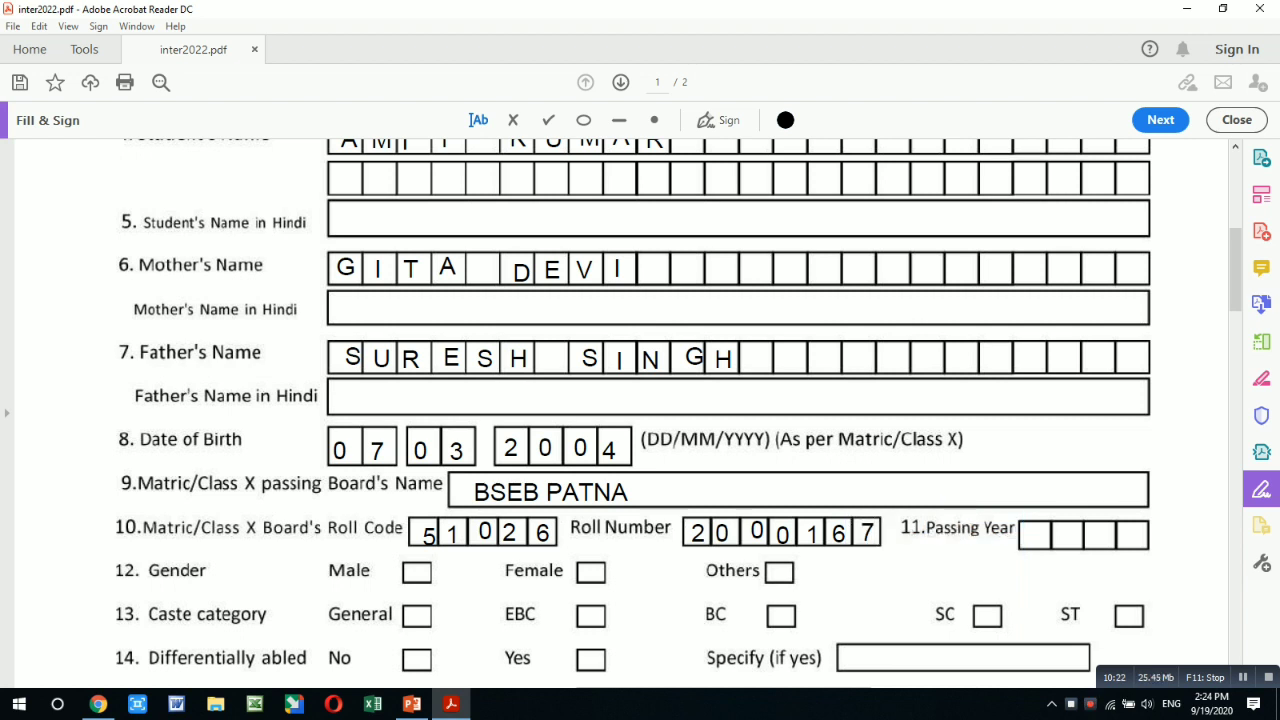
pyautogui.write('2')
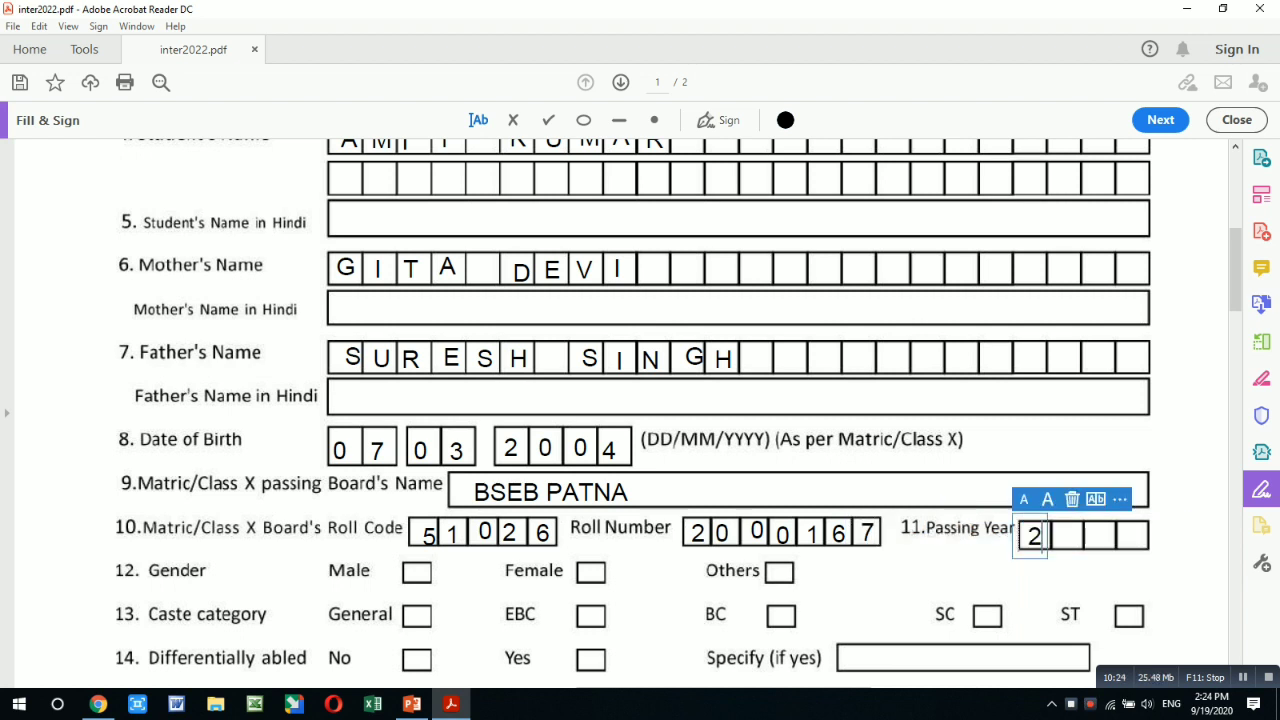
pyautogui.click(1065, 538)
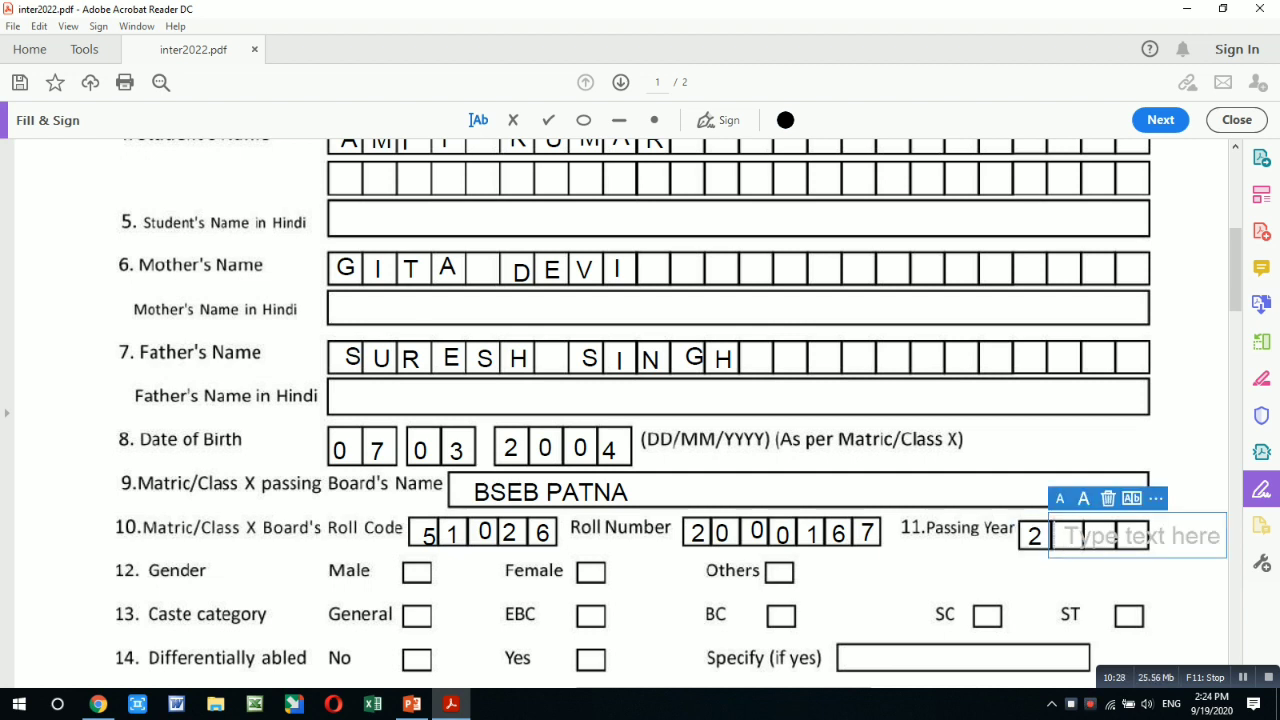
pyautogui.write('0')
pyautogui.click(1087, 536)
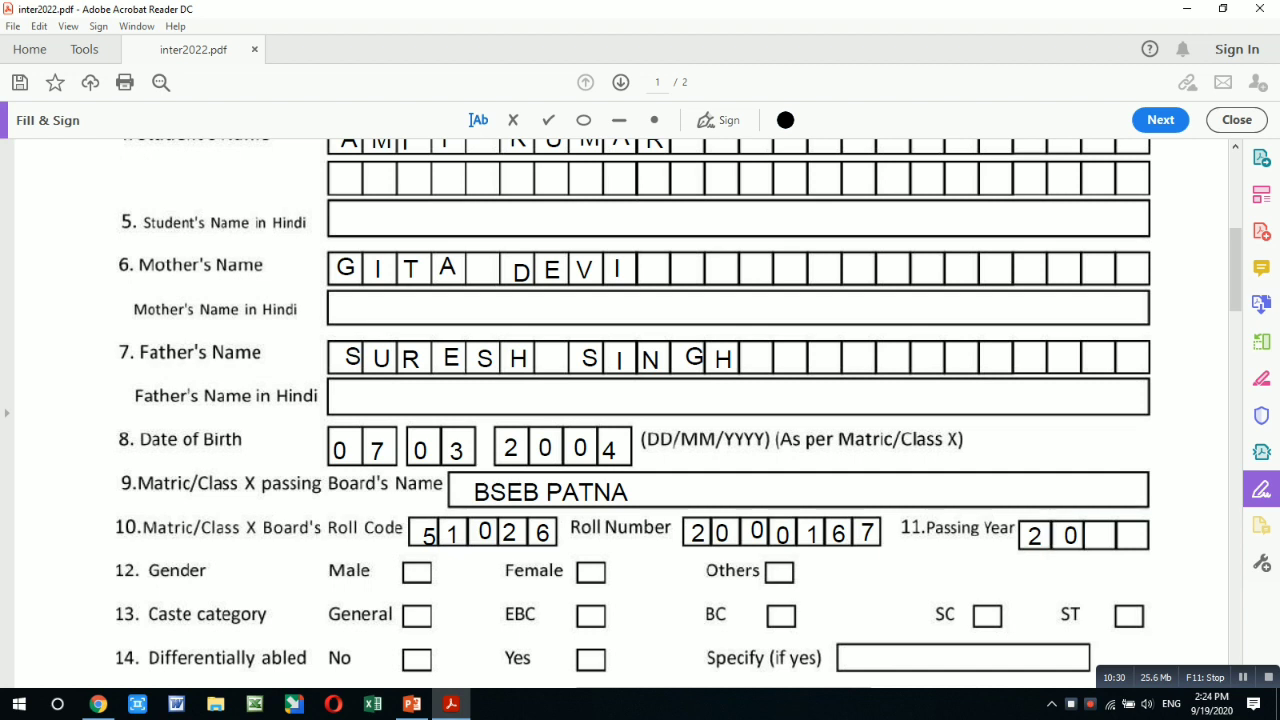
pyautogui.write('2')
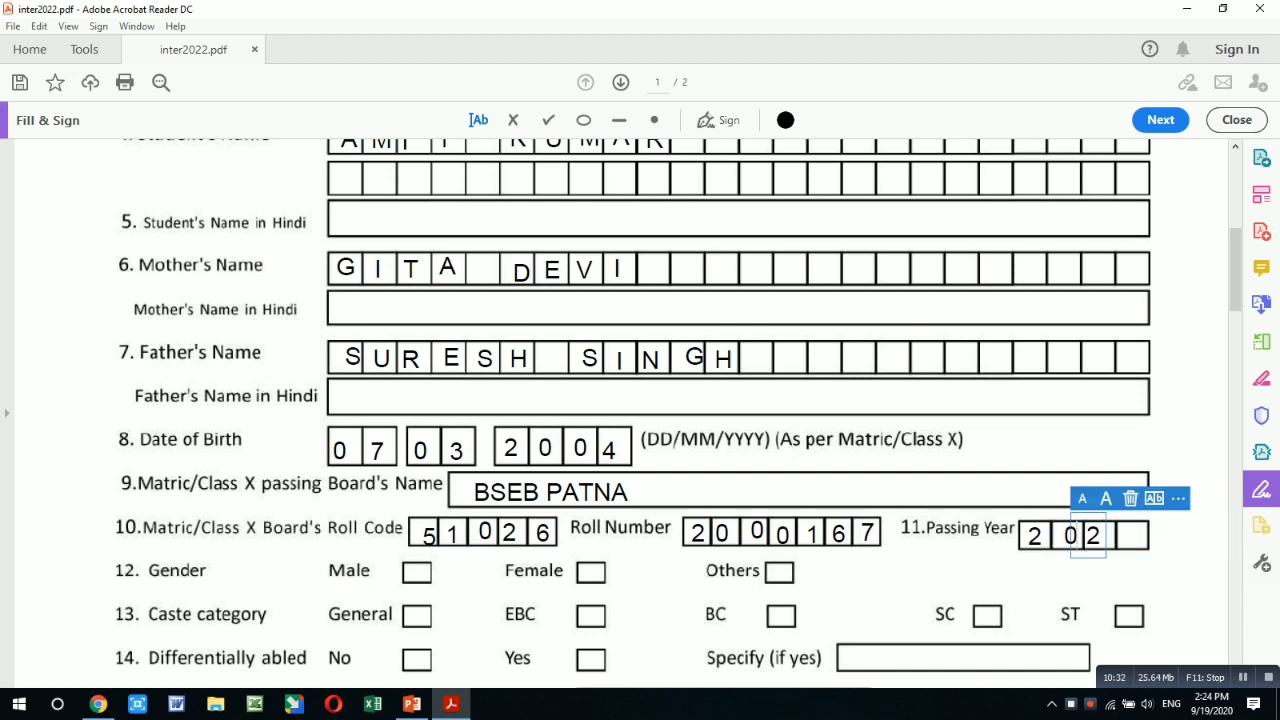
pyautogui.click(1122, 537)
pyautogui.write('0')
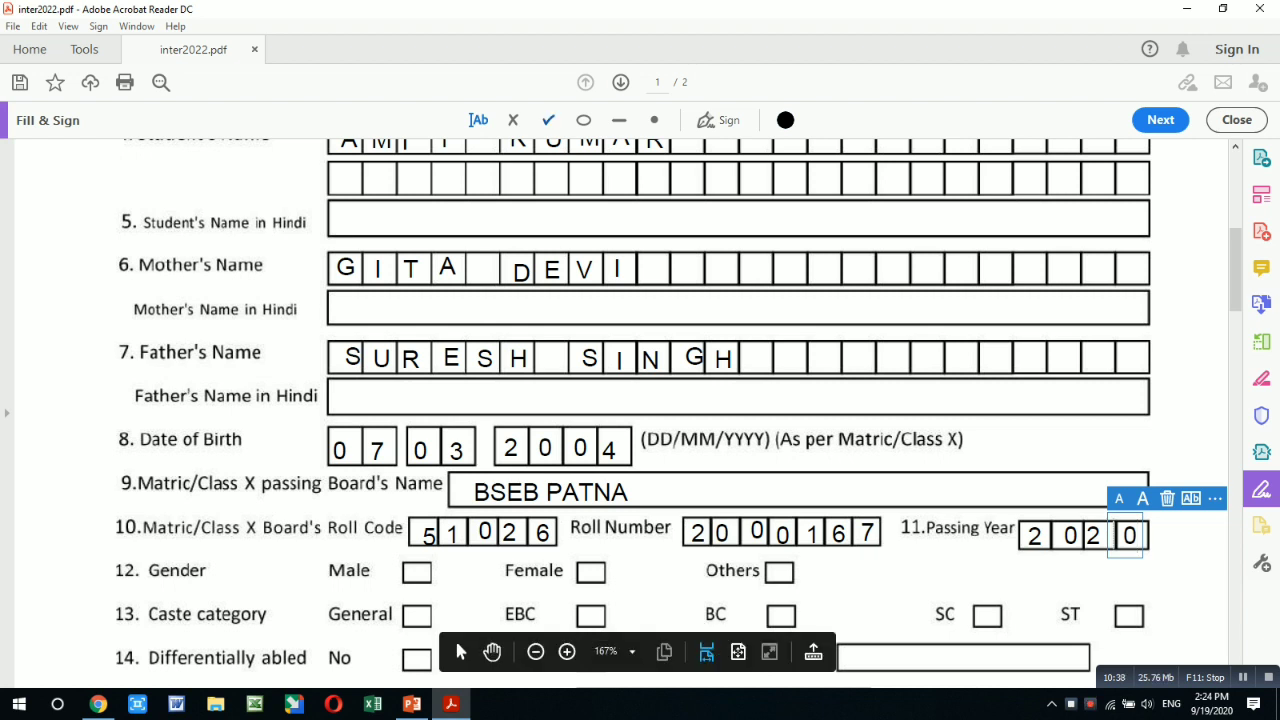
# - Tick the Male, EBC, No (differently abled), Indian and Hindu boxes
pyautogui.click(548, 120)
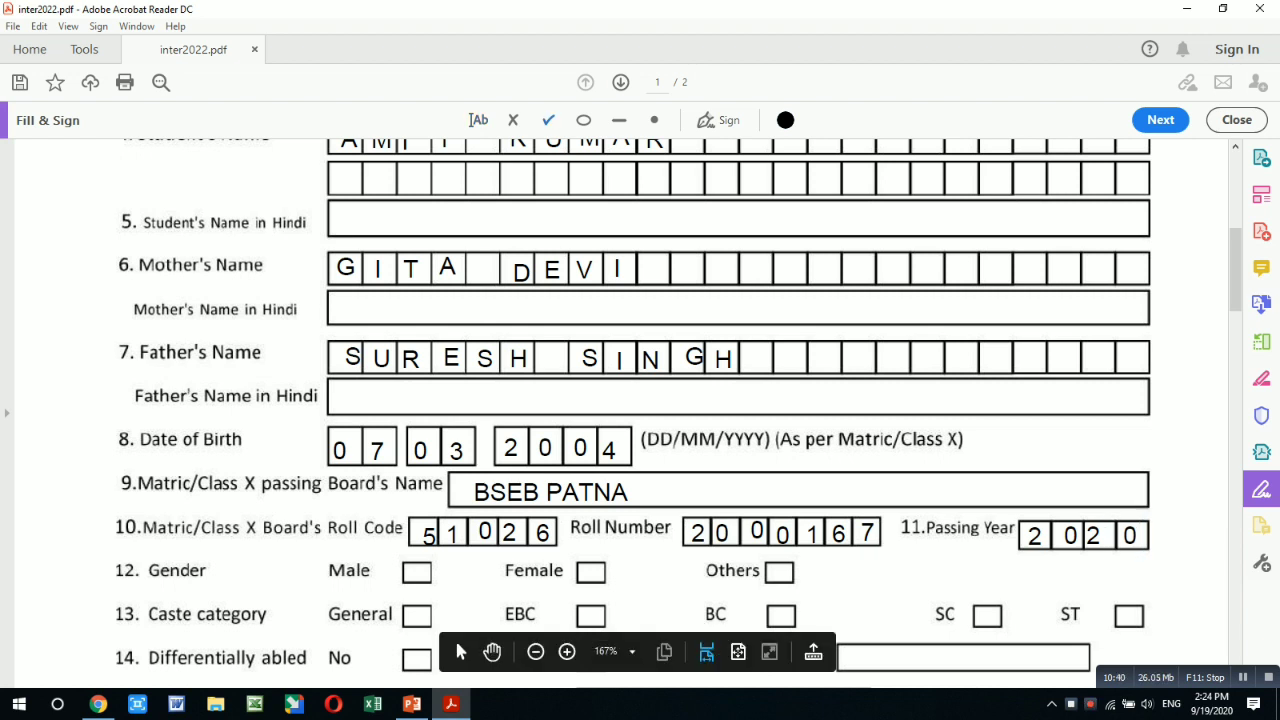
pyautogui.click(419, 573)
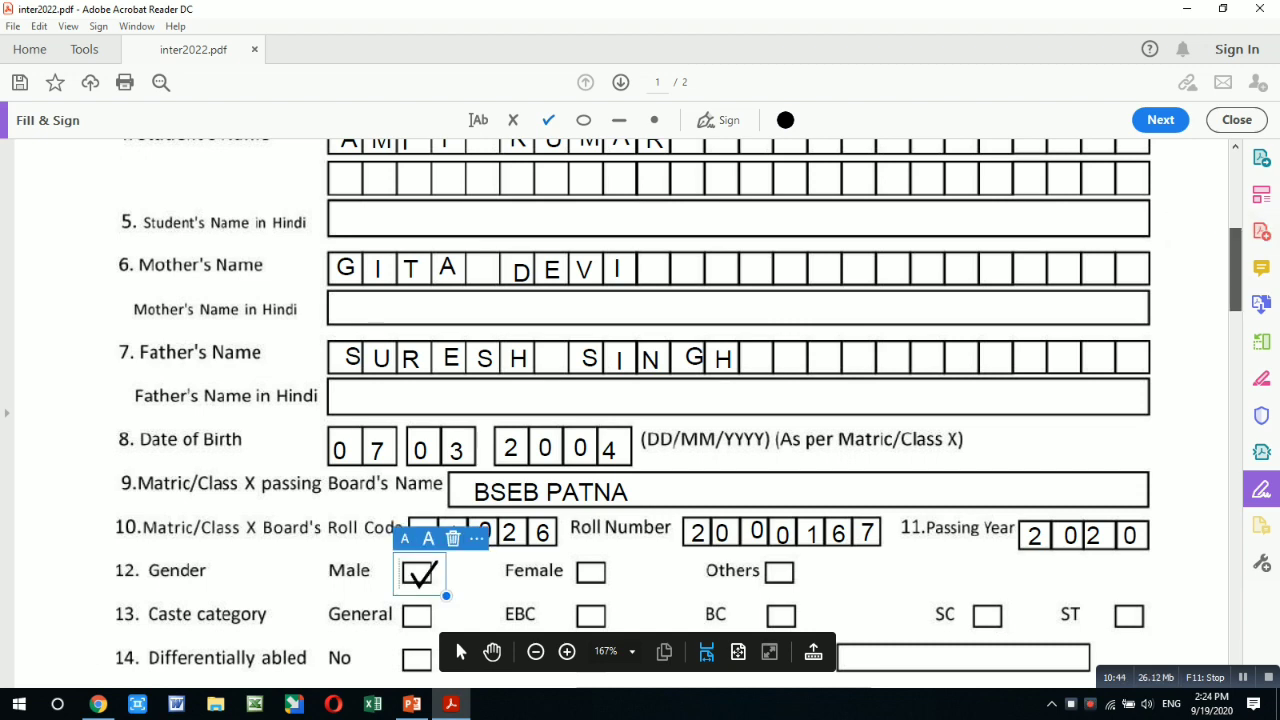
pyautogui.scroll(-3, 680, 413)
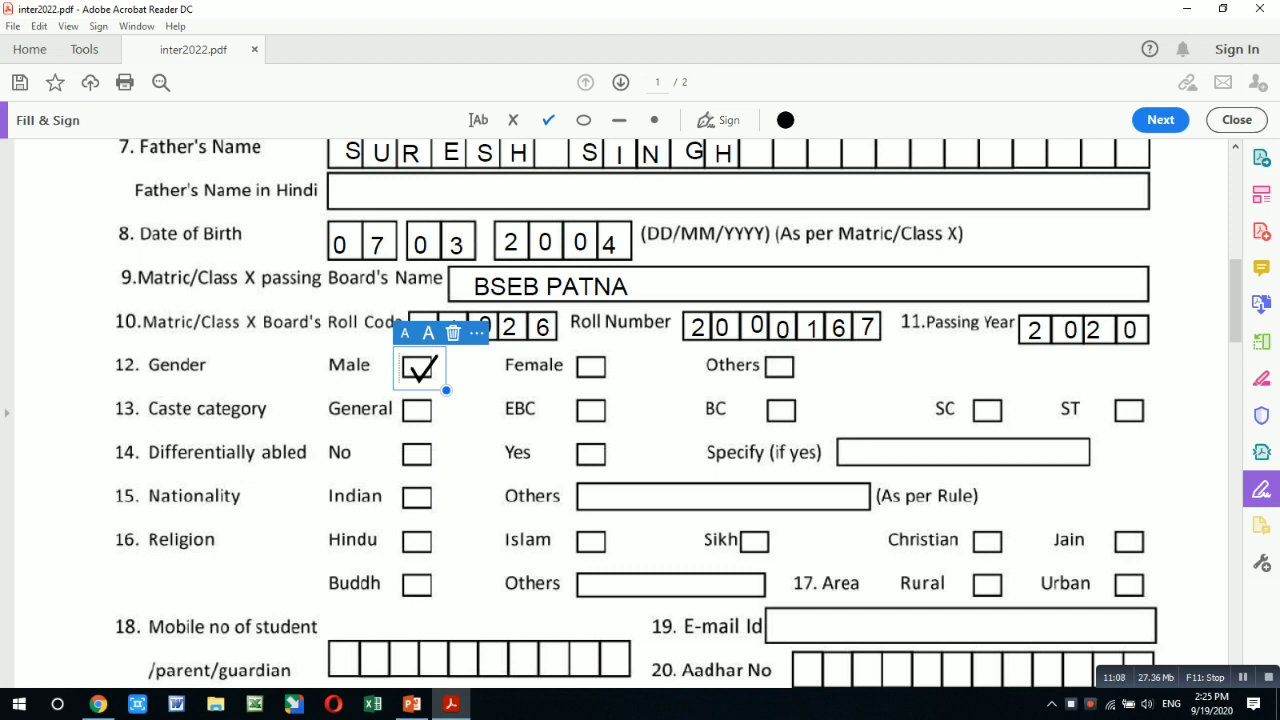
pyautogui.click(590, 412)
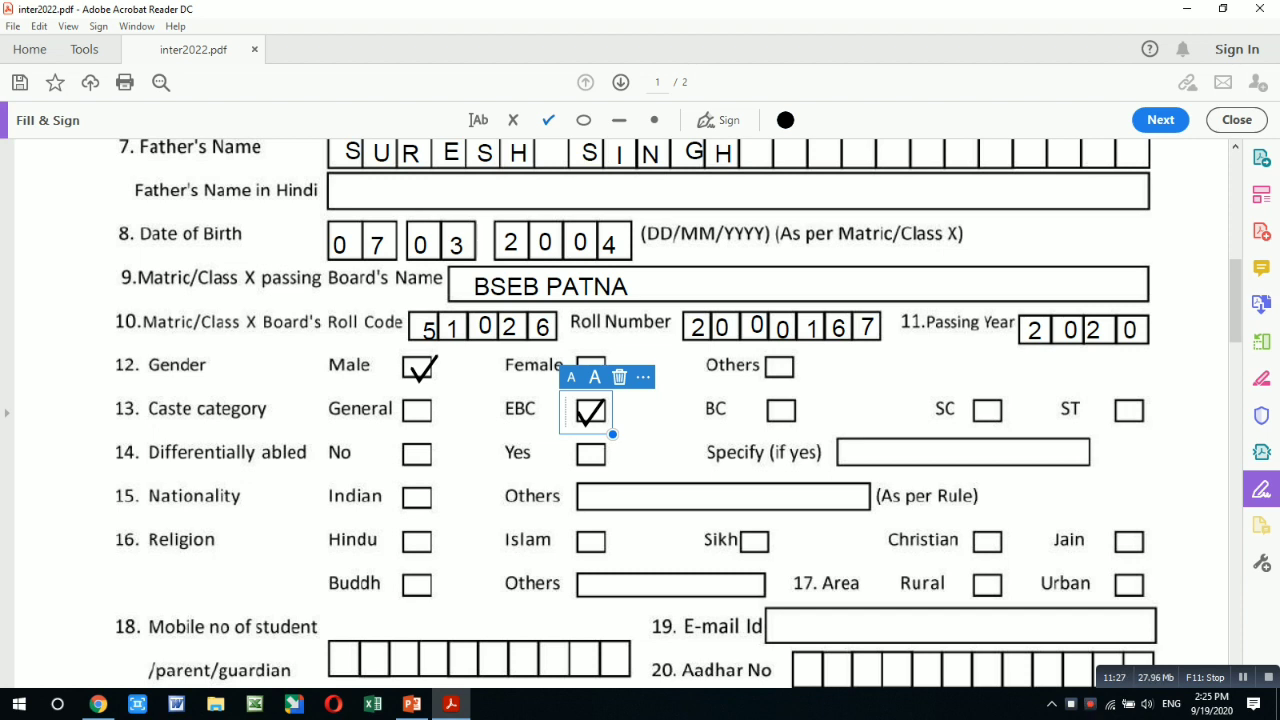
pyautogui.click(414, 456)
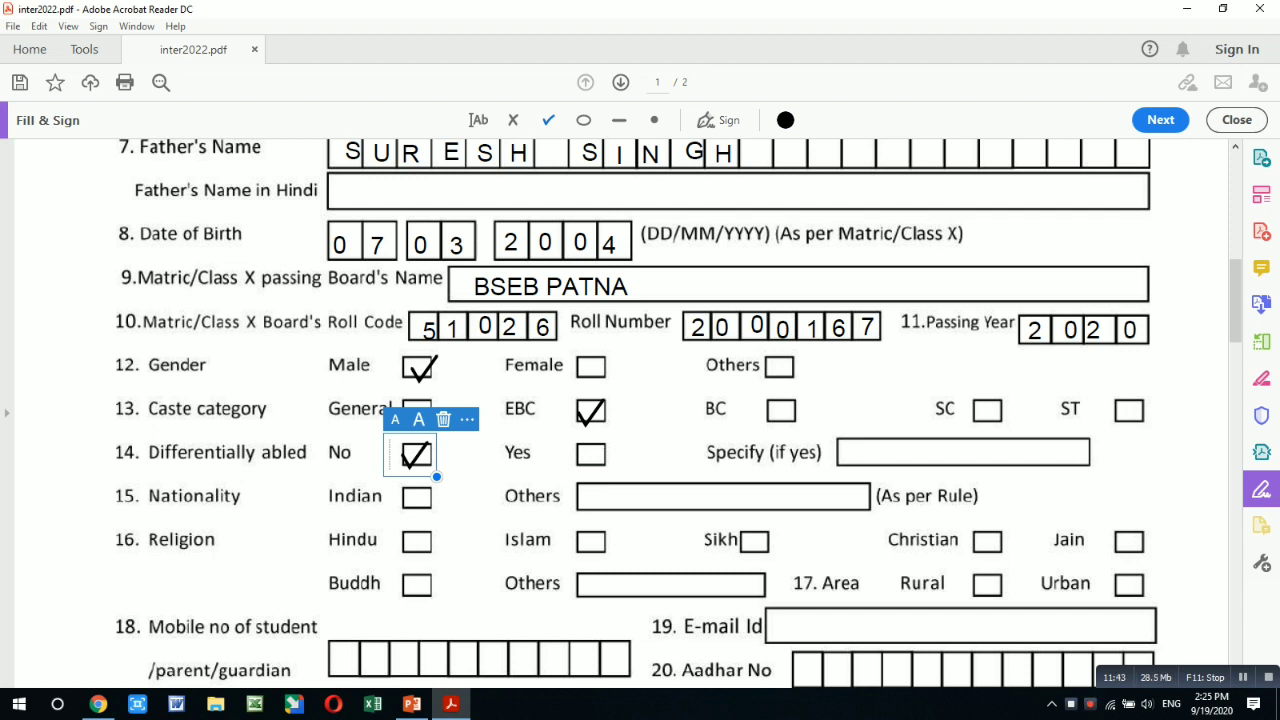
pyautogui.click(417, 498)
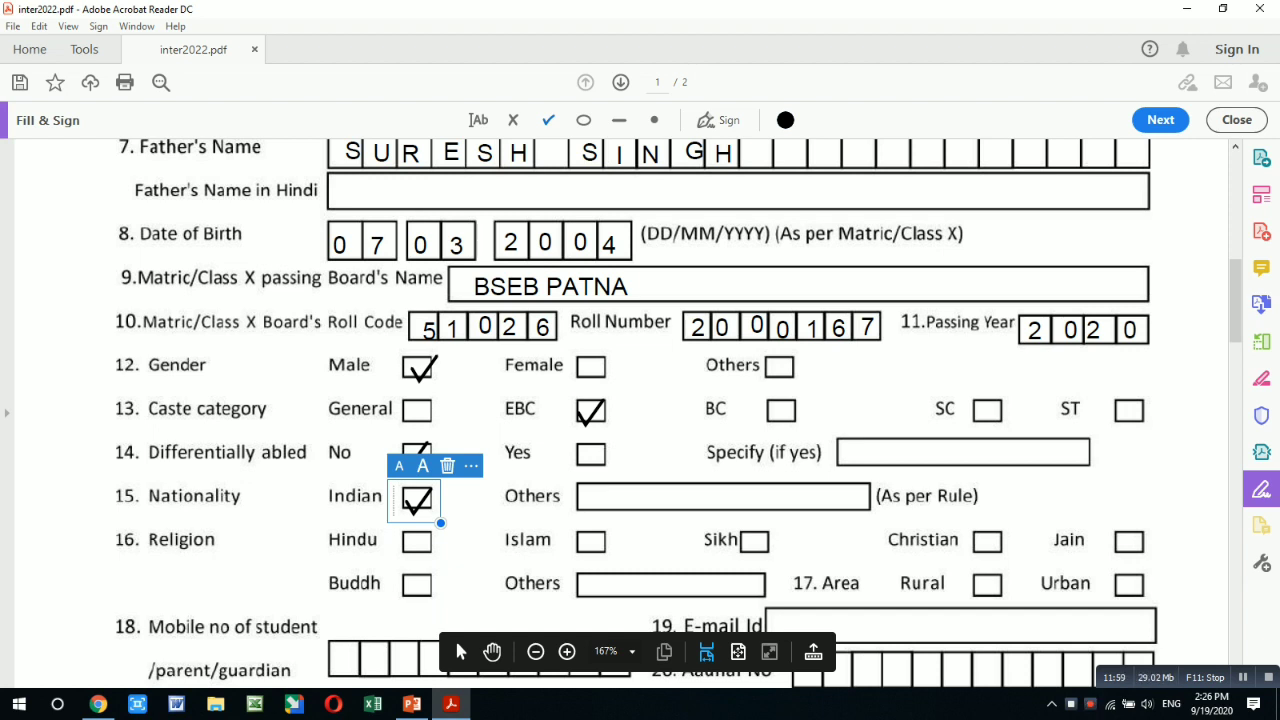
pyautogui.click(413, 544)
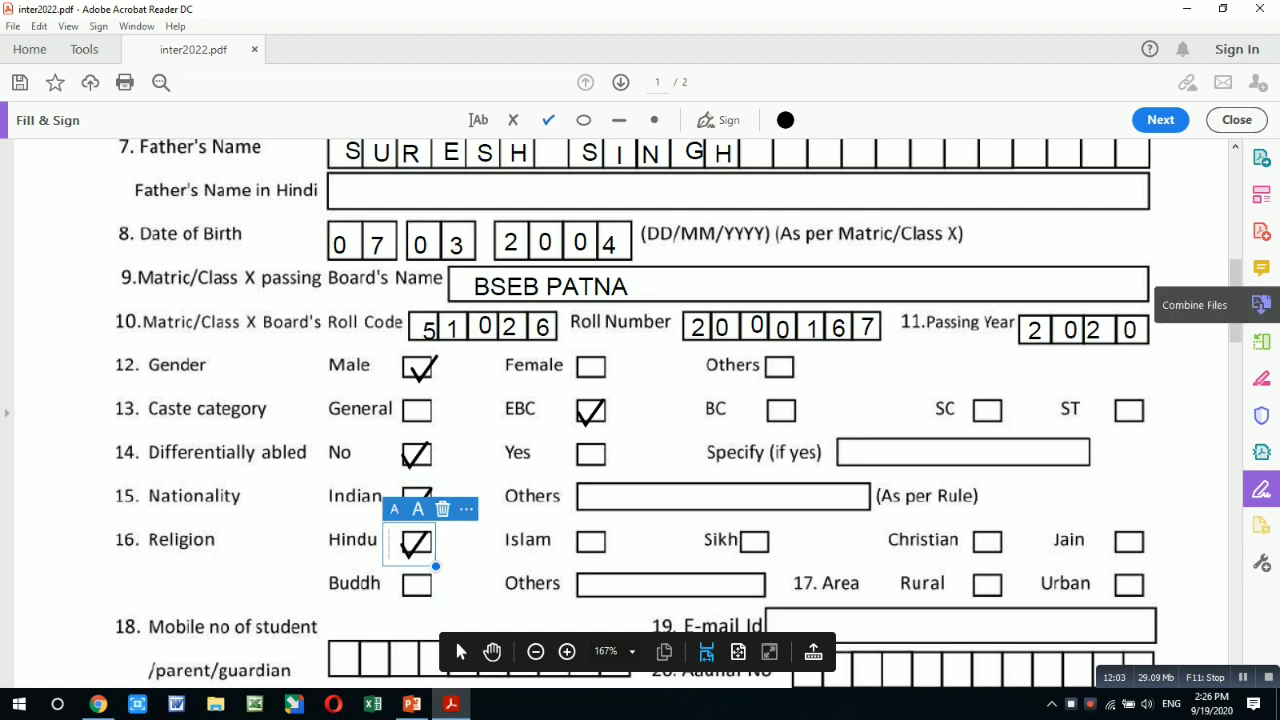
pyautogui.scroll(-3, 454, 637)
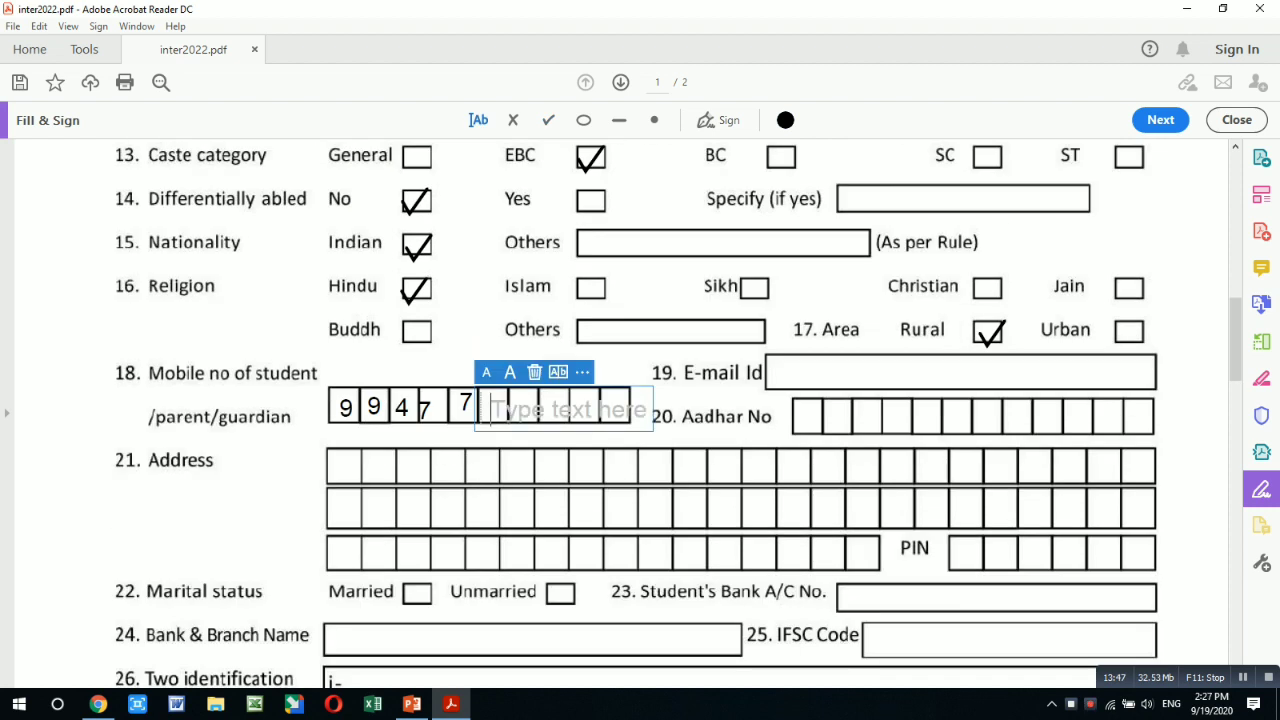
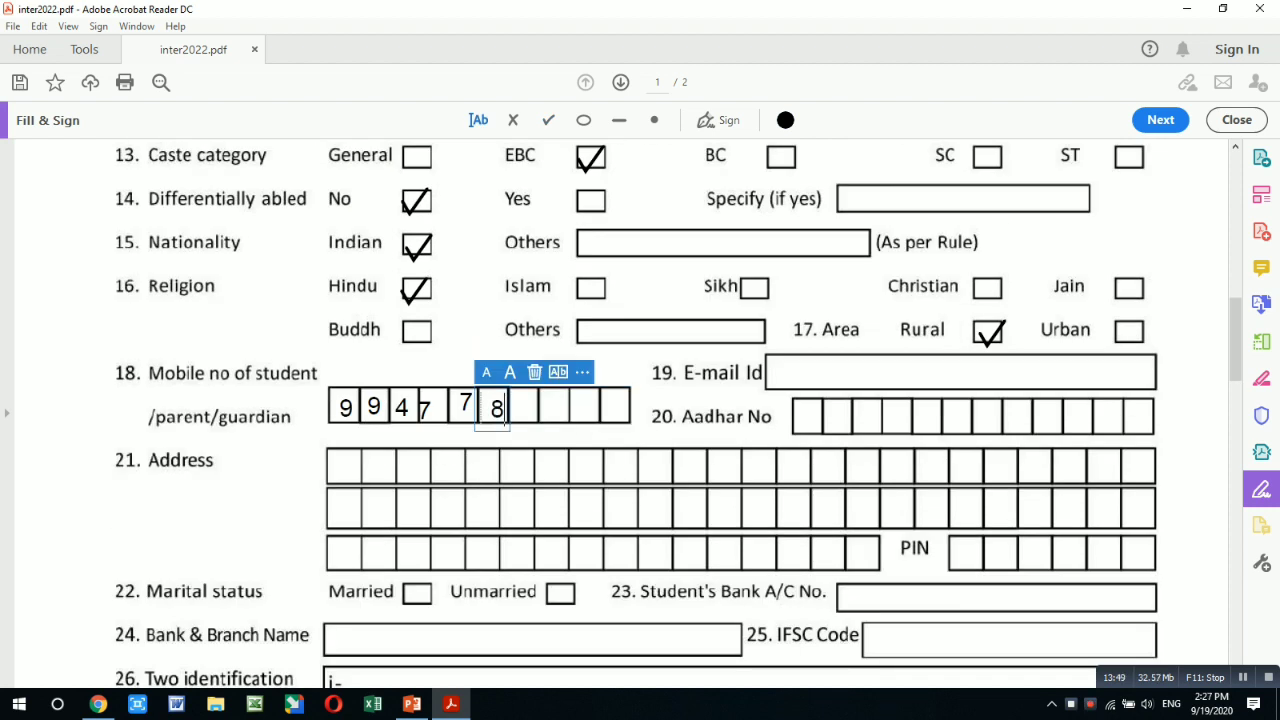
pyautogui.click(519, 412)
pyautogui.write('4')
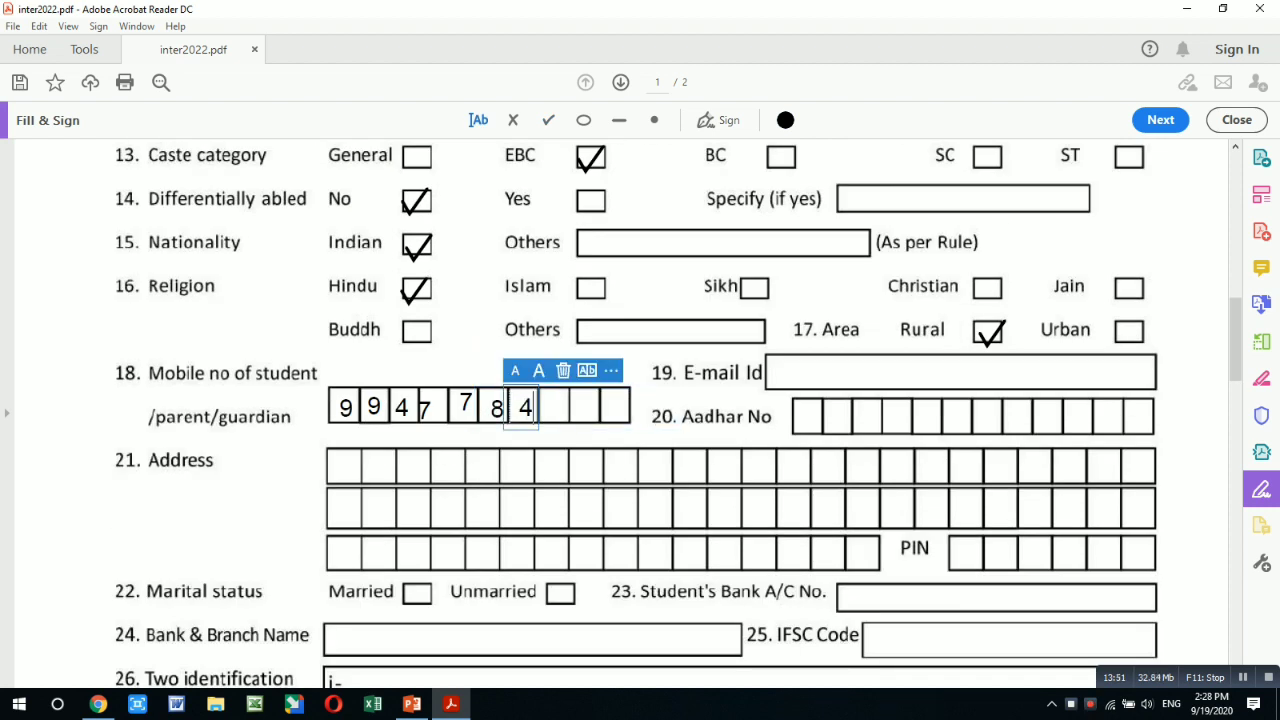
pyautogui.click(542, 411)
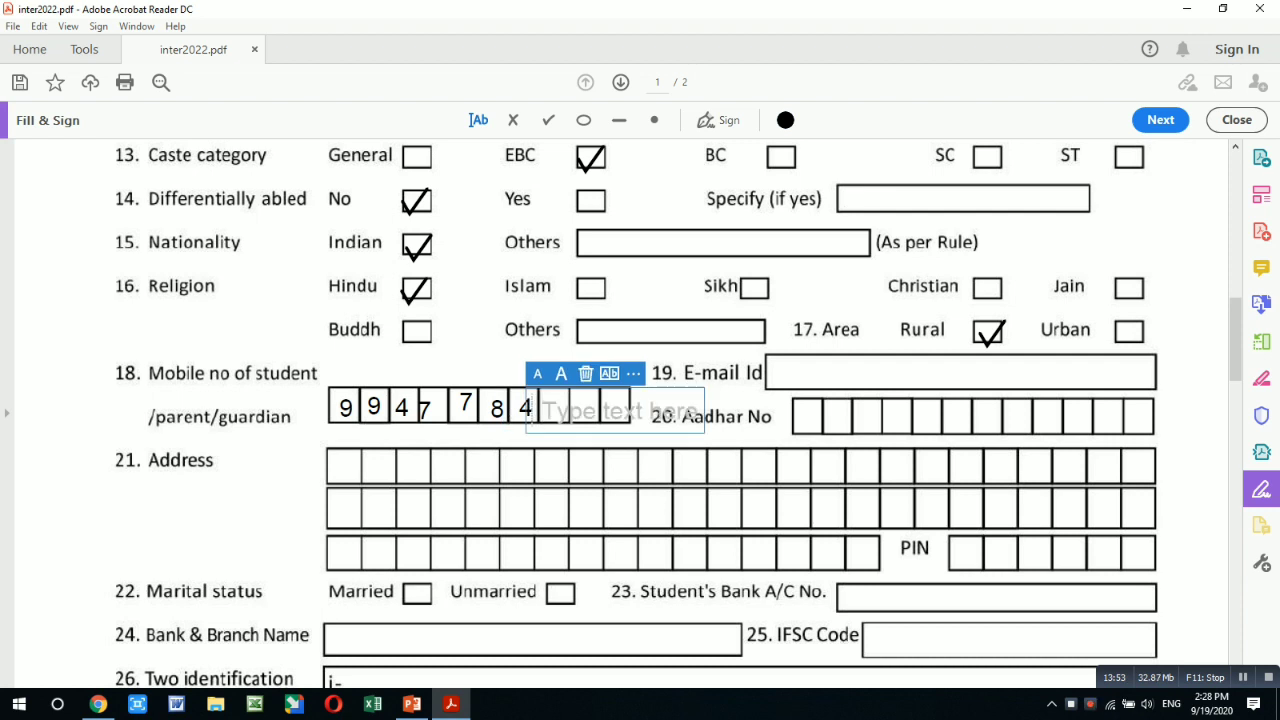
pyautogui.write('8')
pyautogui.click(572, 406)
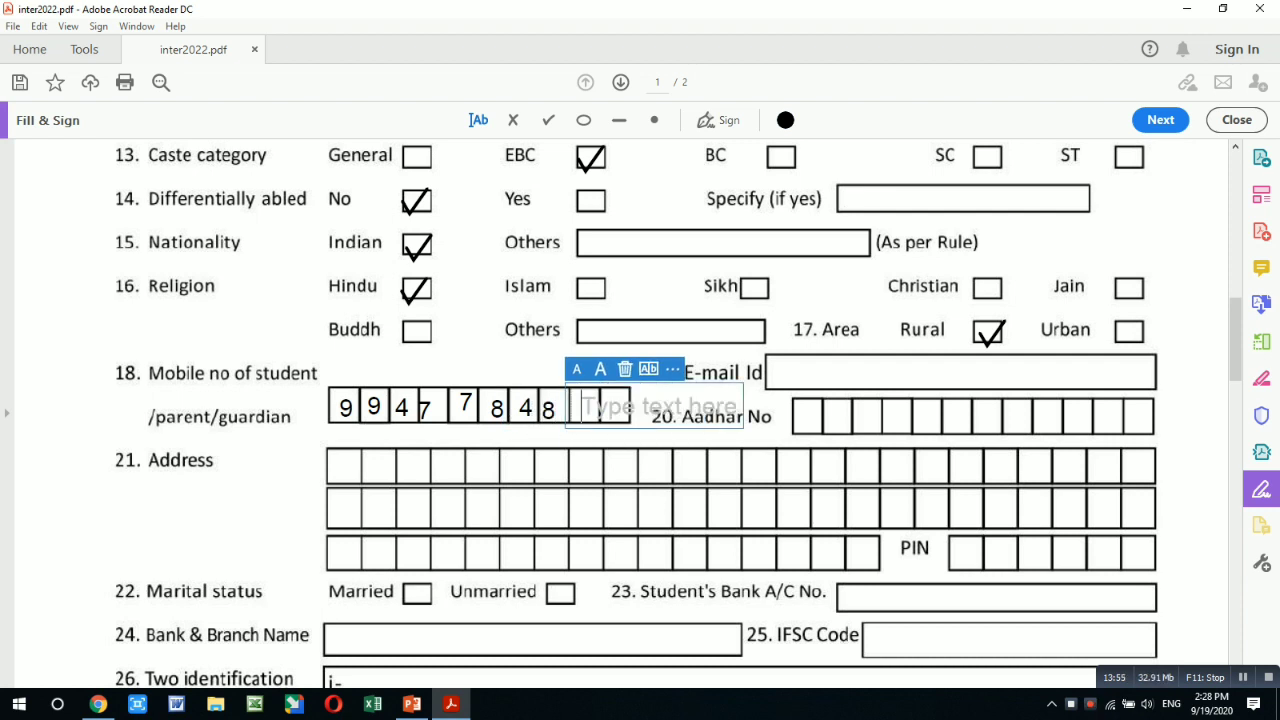
pyautogui.write('9')
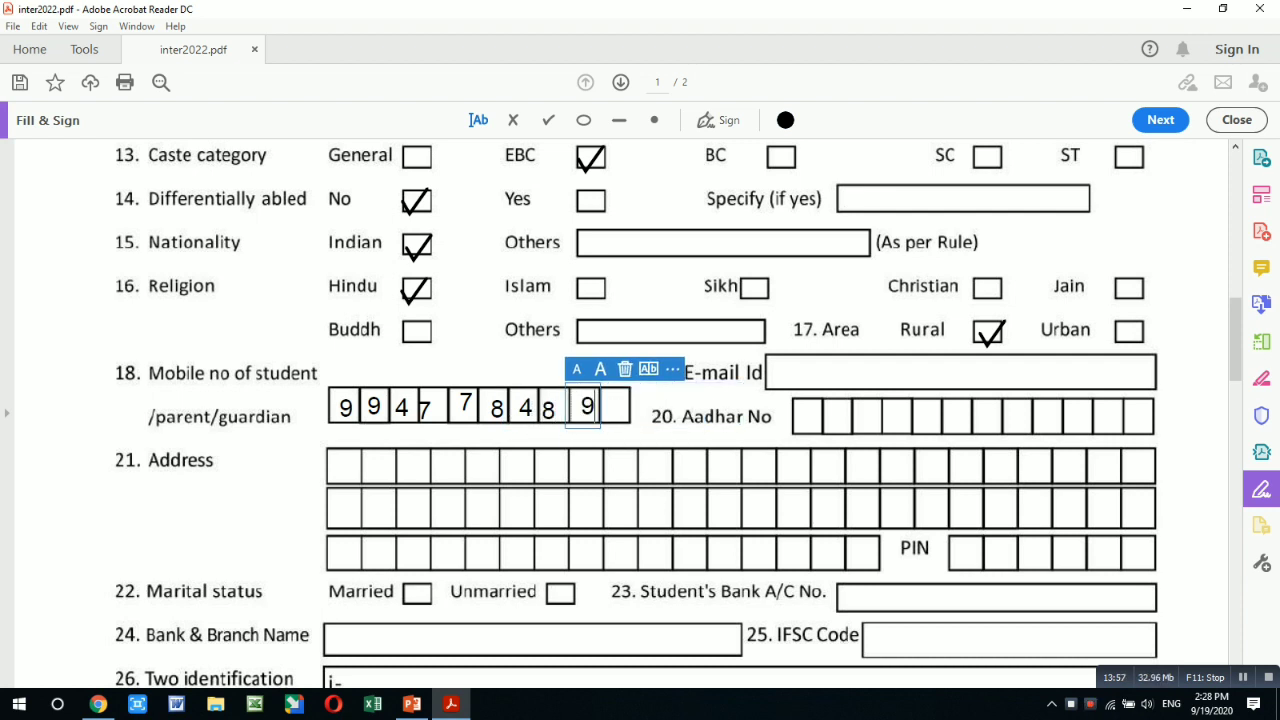
pyautogui.click(608, 409)
pyautogui.write('0')
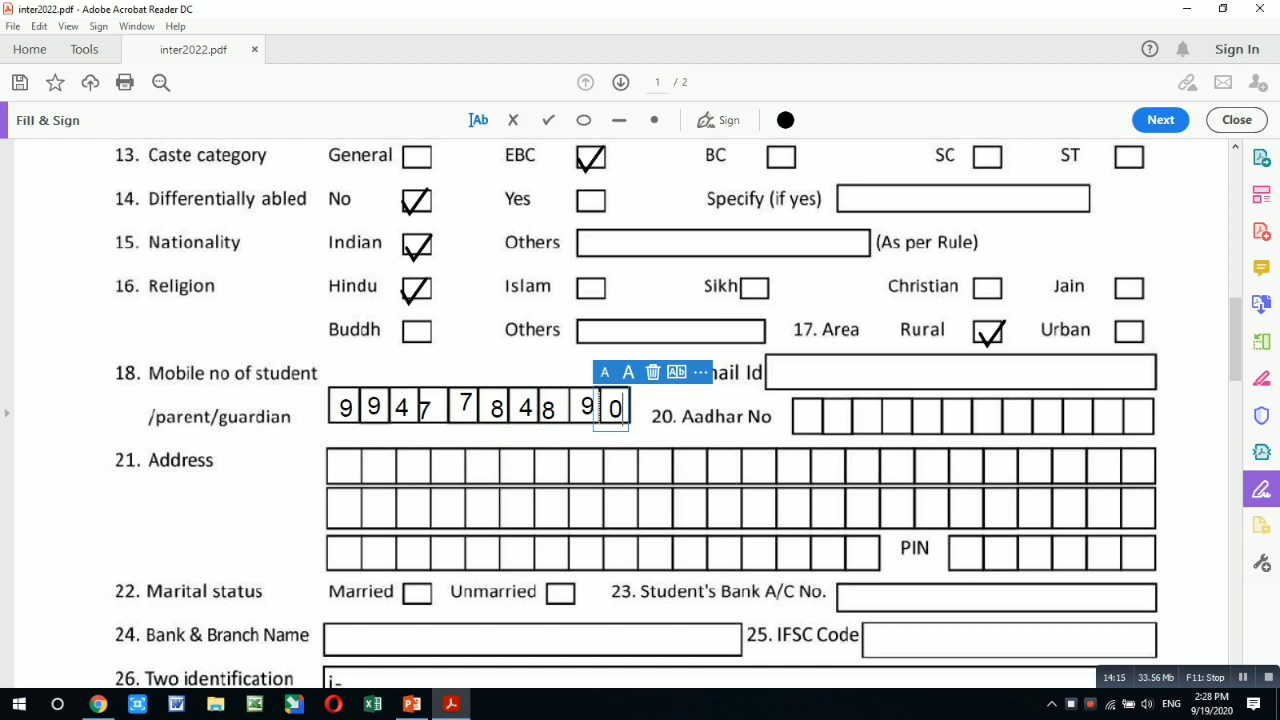
pyautogui.click(338, 473)
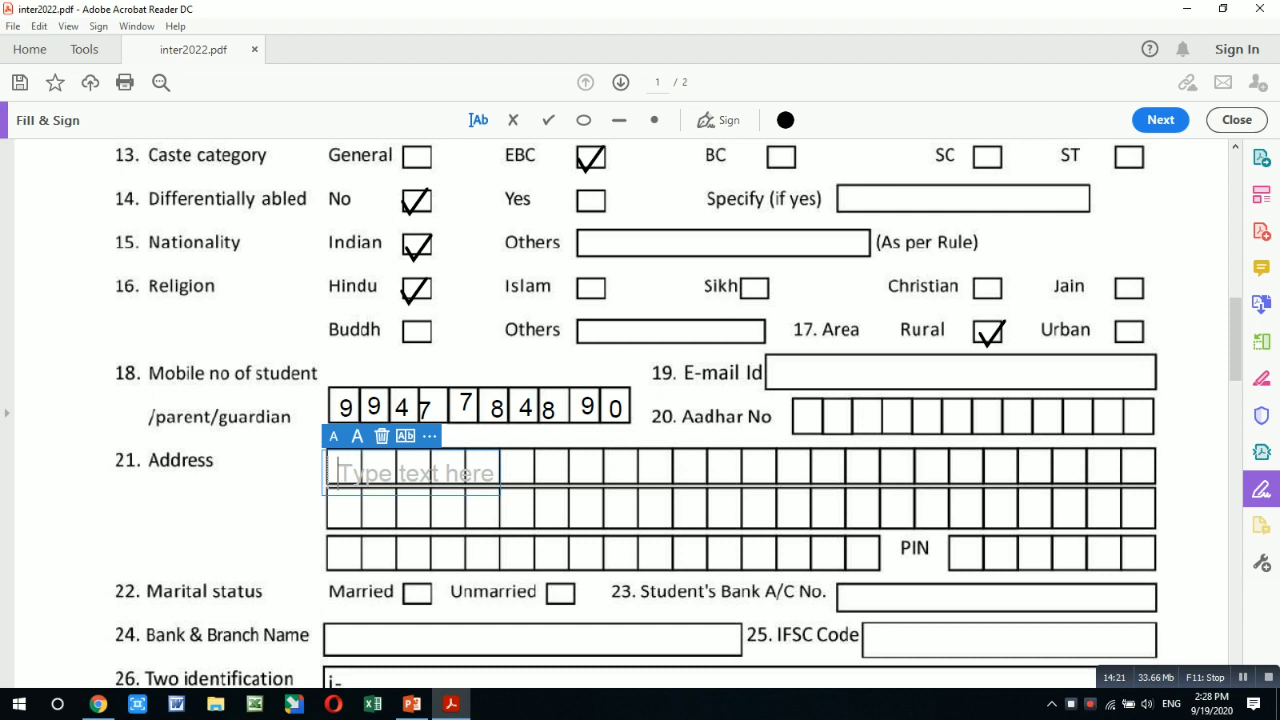
# - Put S in the first Address box and discard the leftover empty entry
pyautogui.write('S')
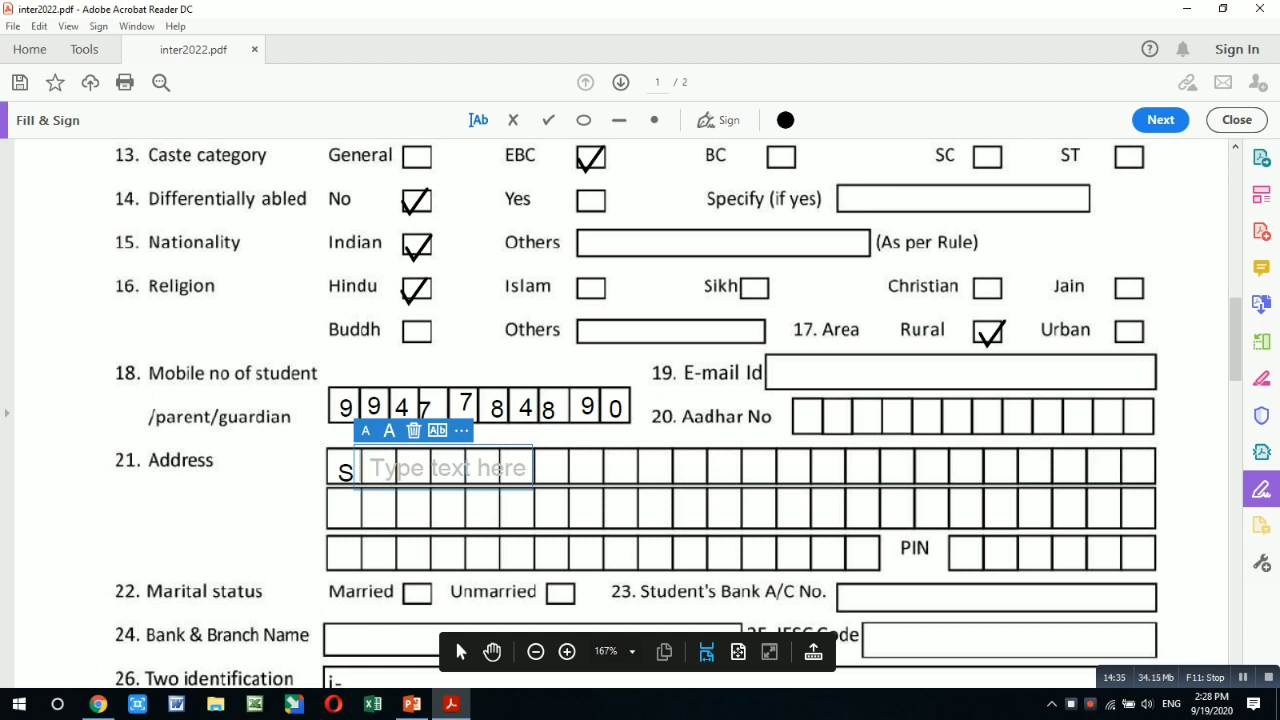
pyautogui.press('Escape')
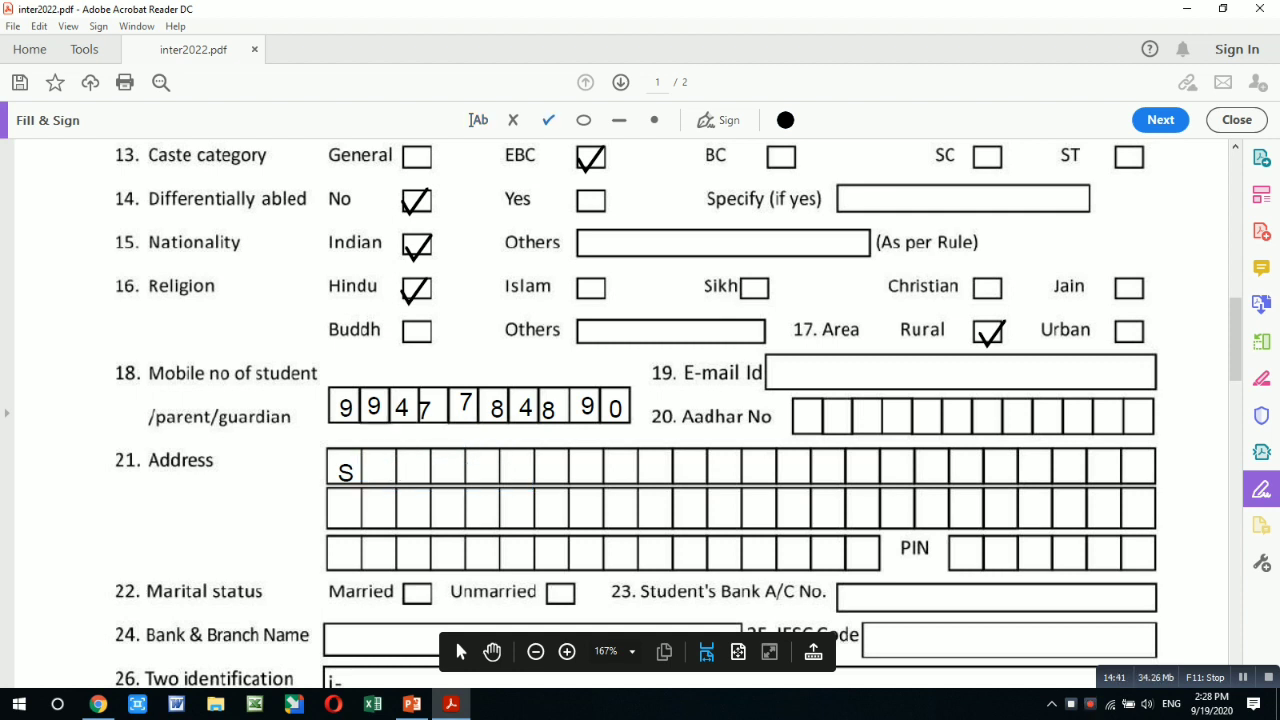
# - Tick Unmarried for marital status and start a text entry beside identification mark i-
pyautogui.click(560, 594)
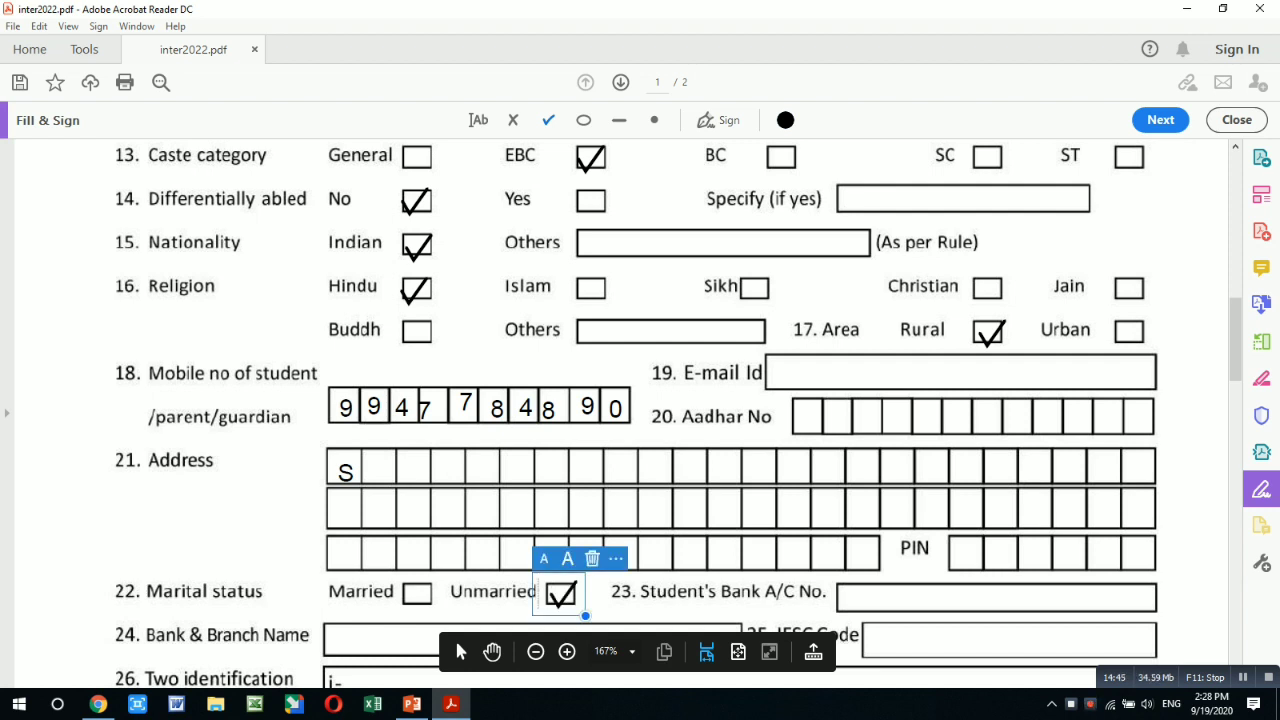
pyautogui.scroll(-3, 454, 637)
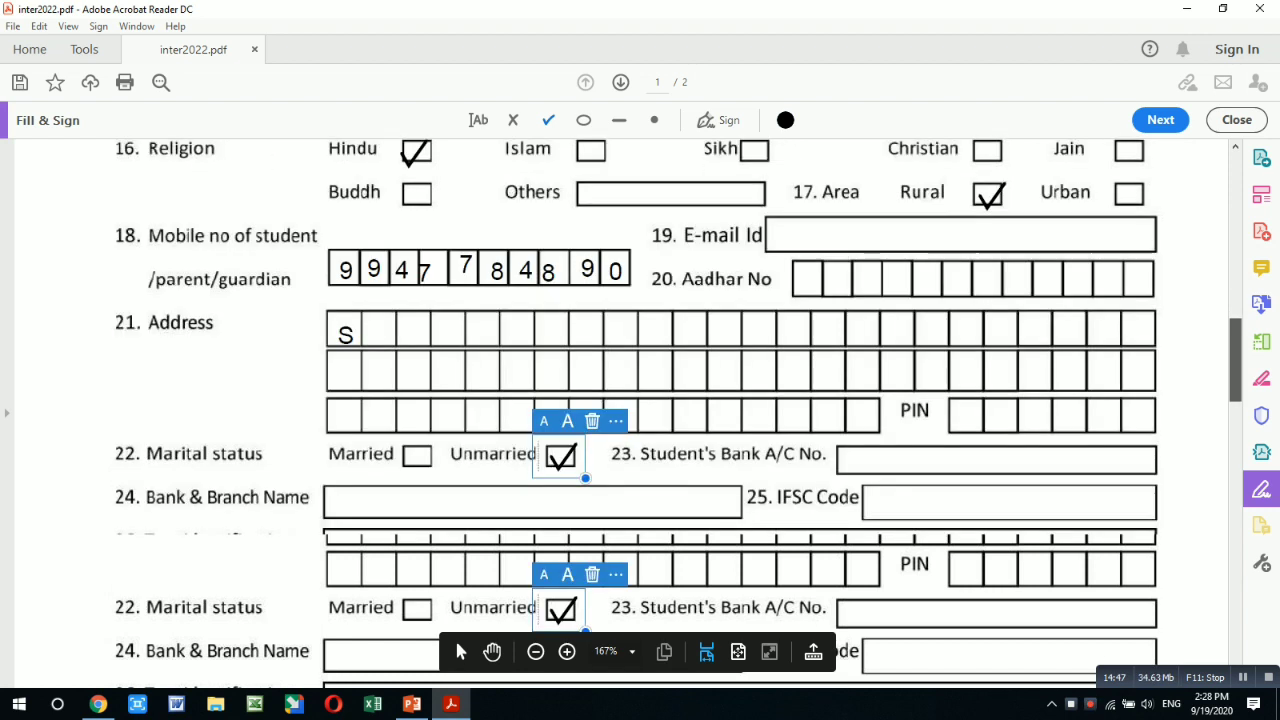
pyautogui.scroll(-3, 454, 637)
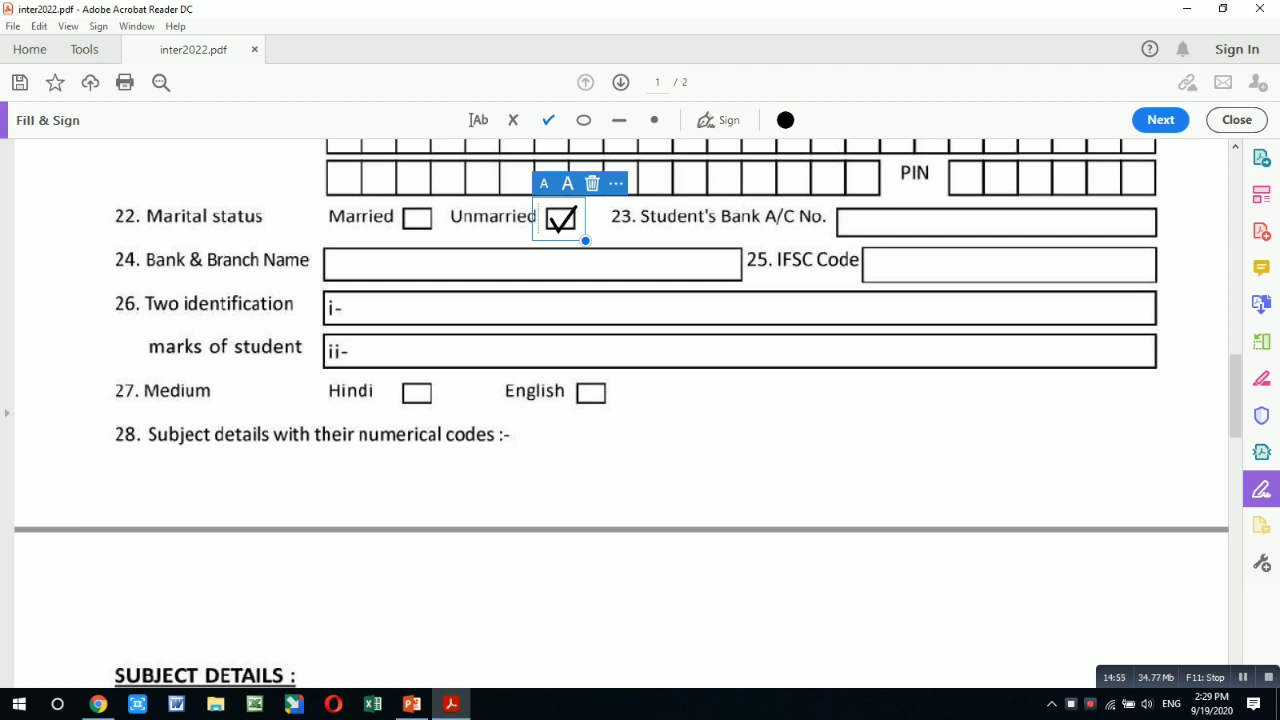
pyautogui.click(478, 120)
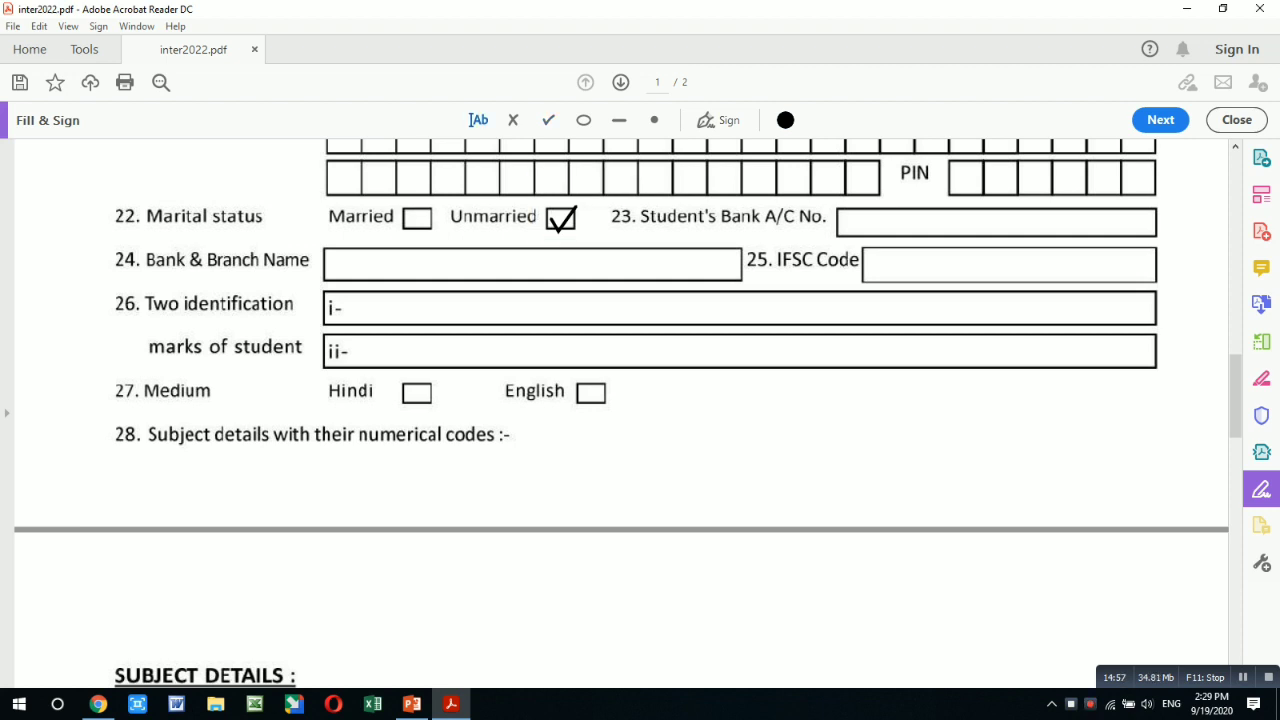
pyautogui.click(400, 309)
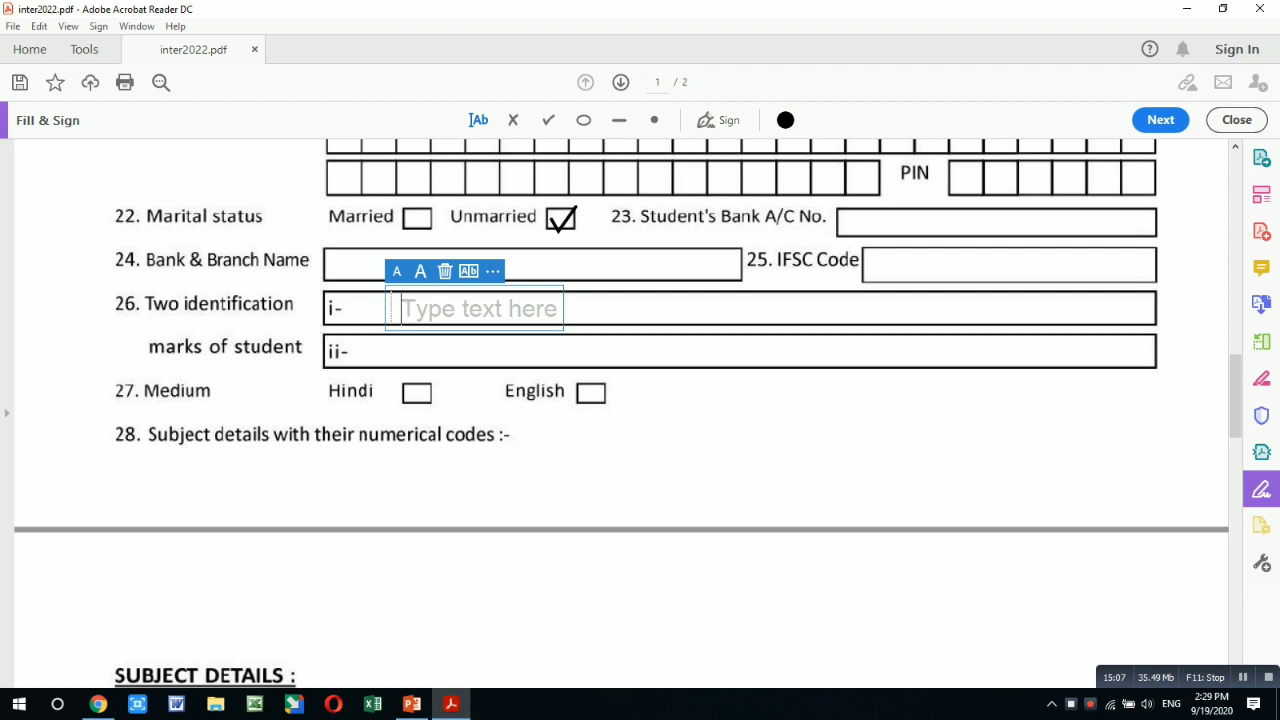
# - Type MOLE ON NOSE and CUT MARK ON LEFT HAND on identification lines i and ii, then tick Hindi medium
pyautogui.write('MOL')
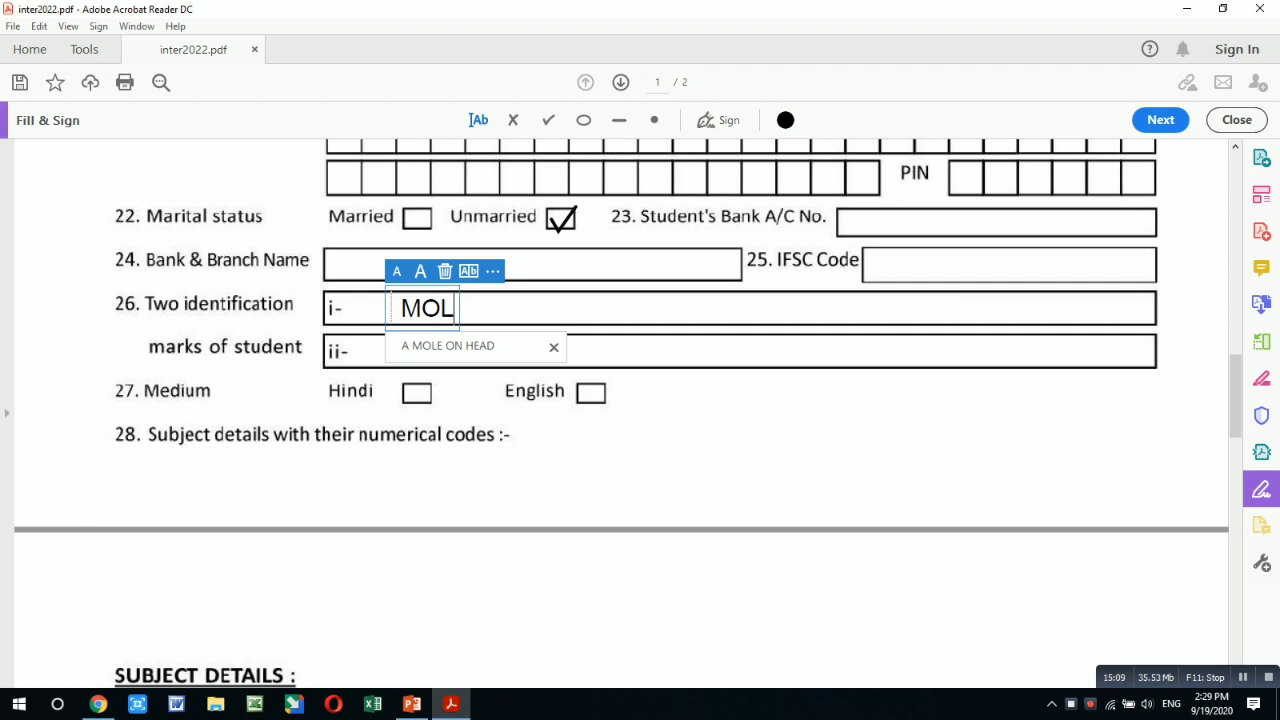
pyautogui.write('E ON')
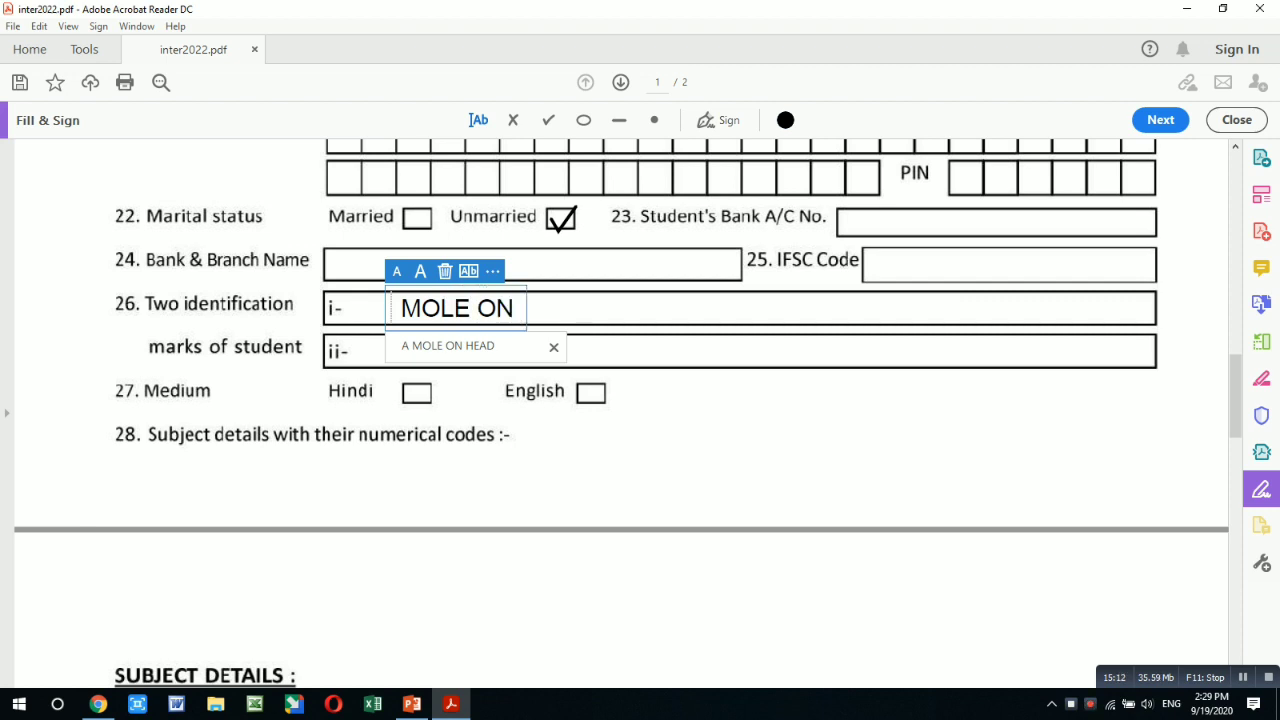
pyautogui.write(' NOSE')
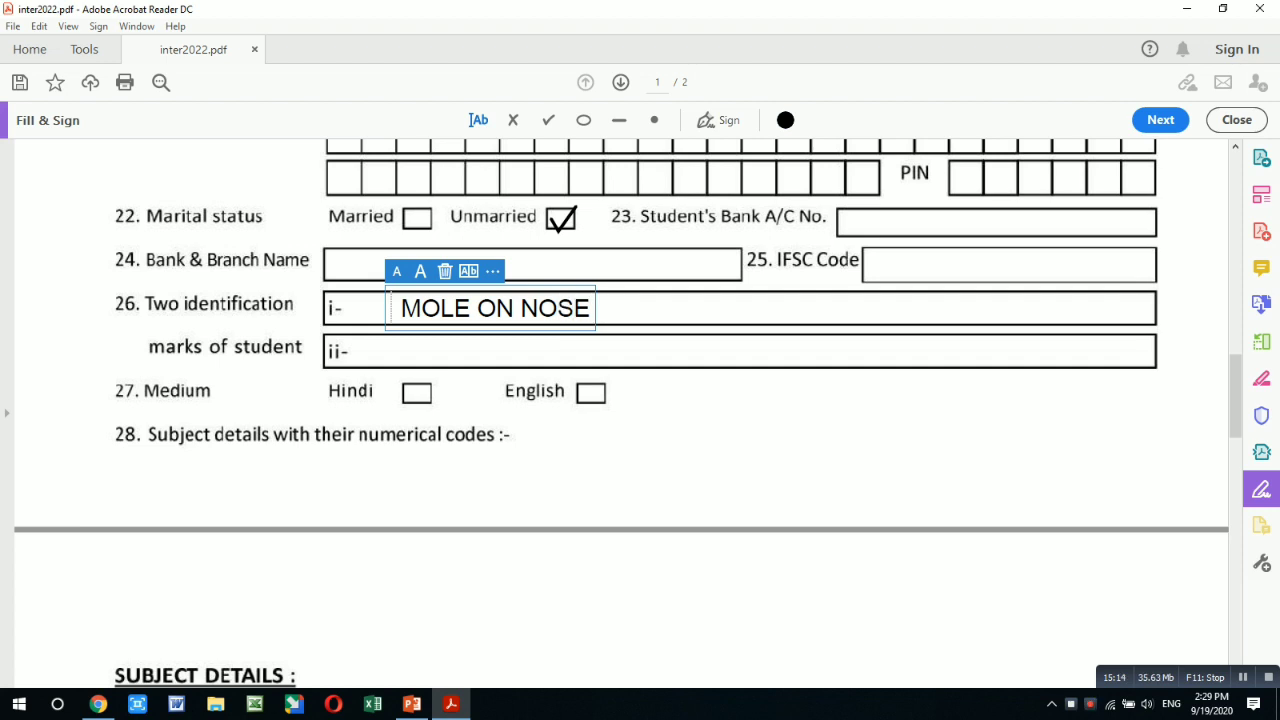
pyautogui.press('Escape')
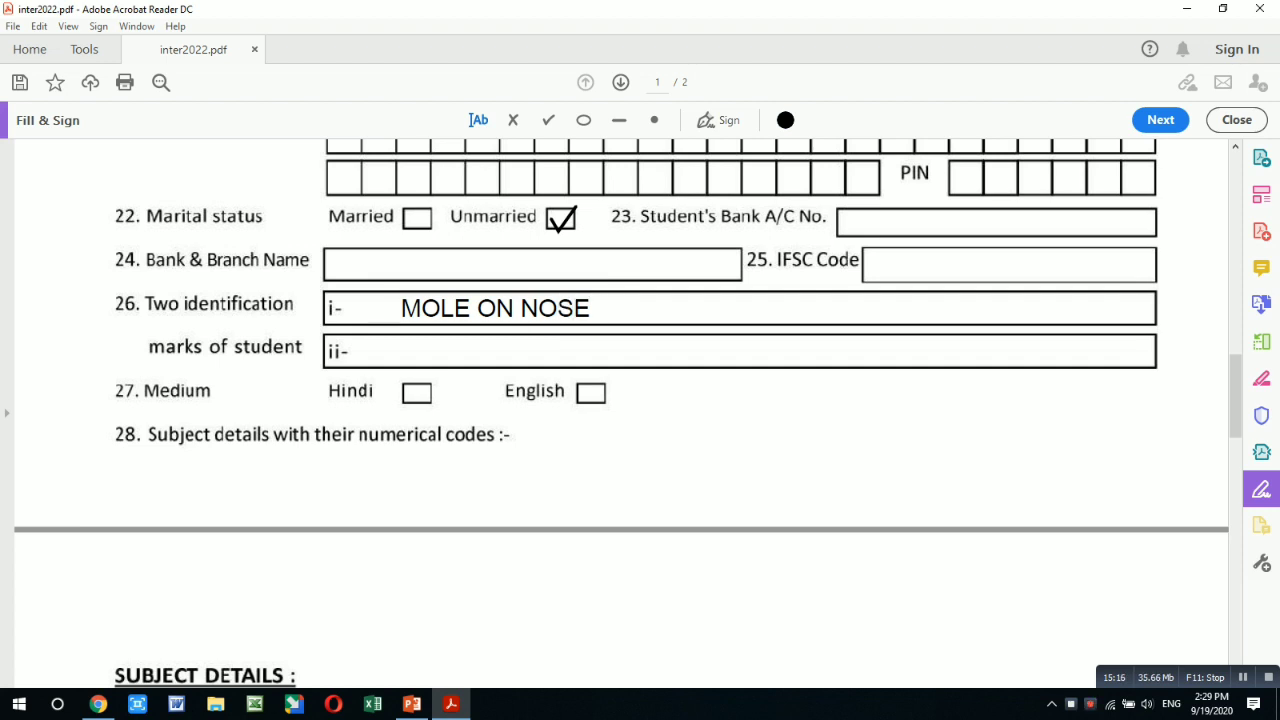
pyautogui.click(502, 352)
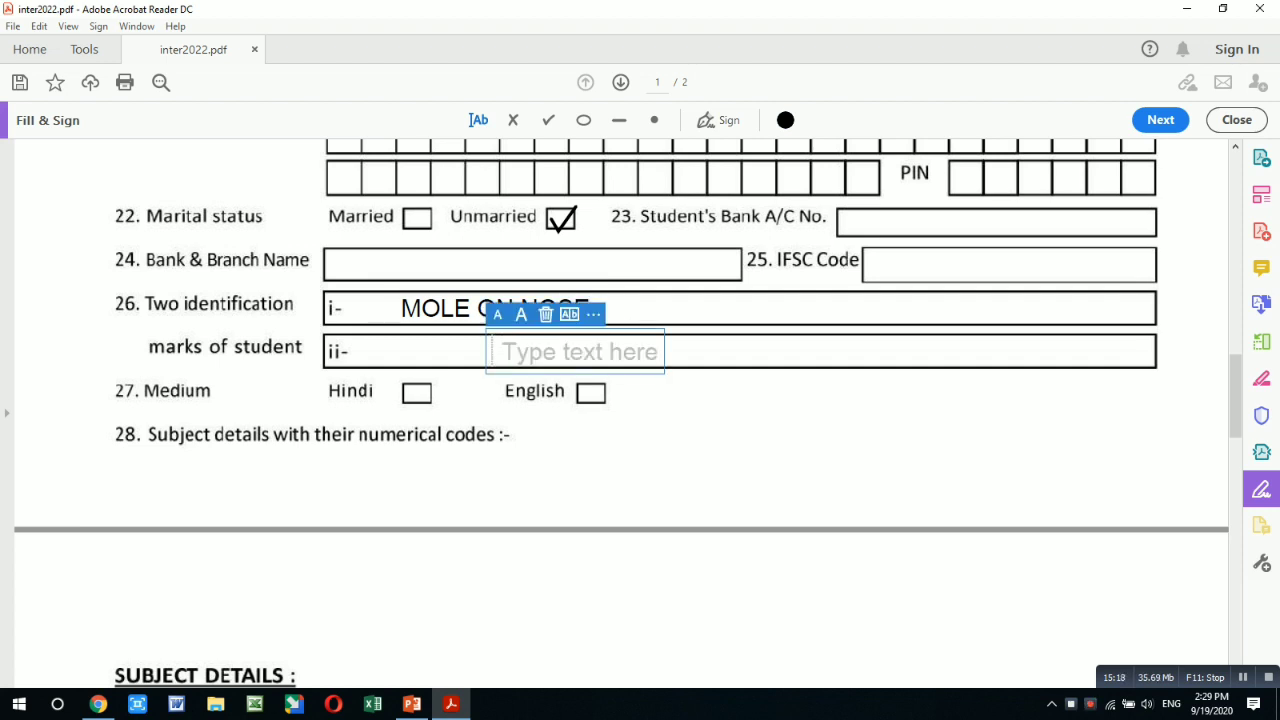
pyautogui.press('Escape')
pyautogui.click(401, 347)
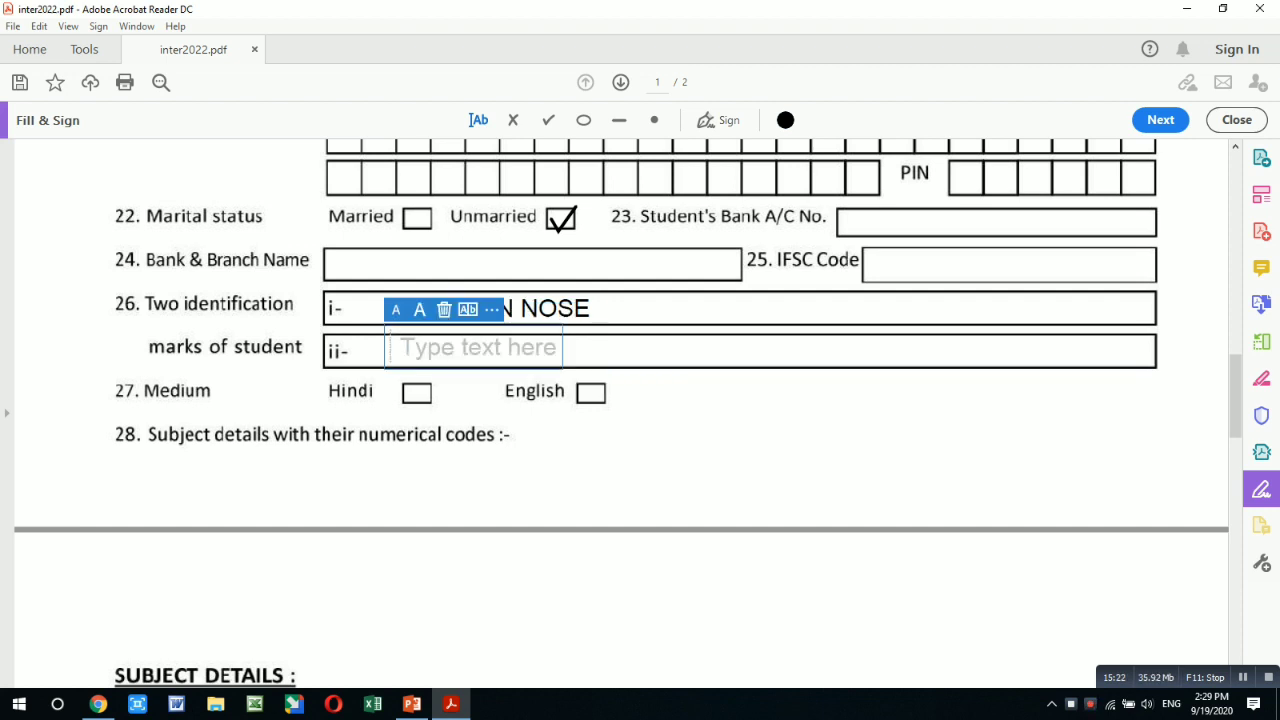
pyautogui.write('CUT')
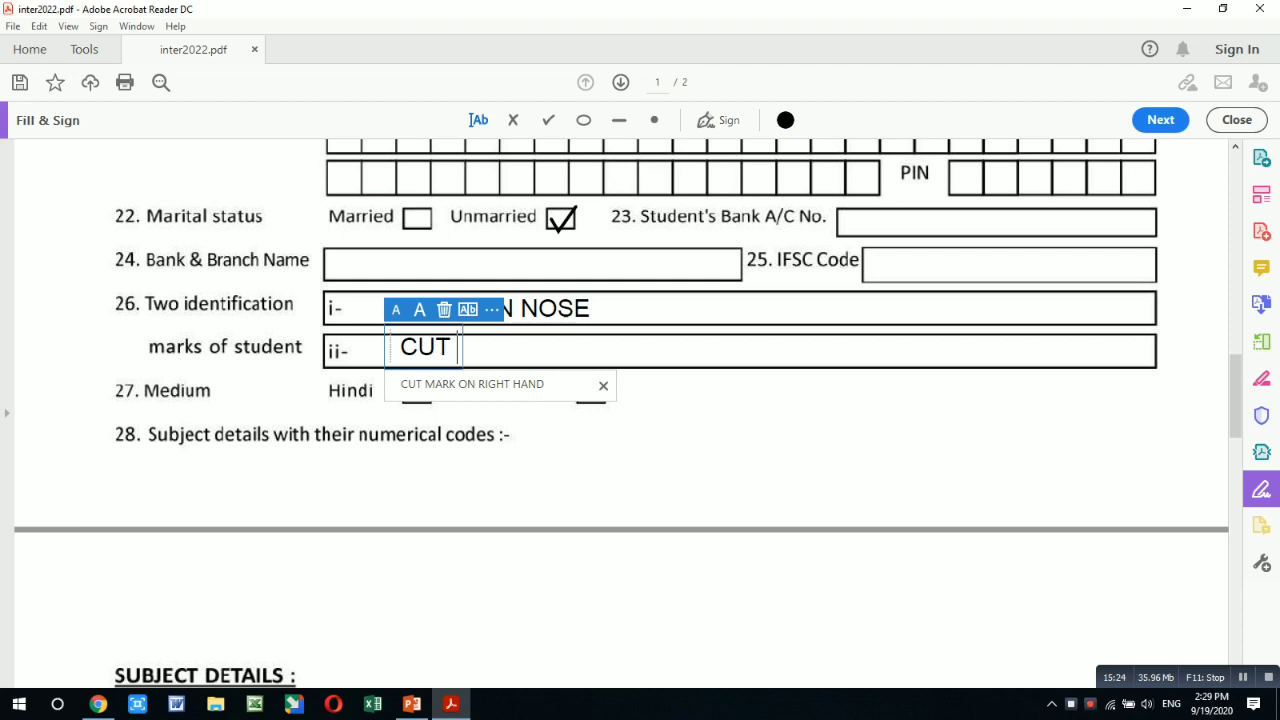
pyautogui.write(' MAR')
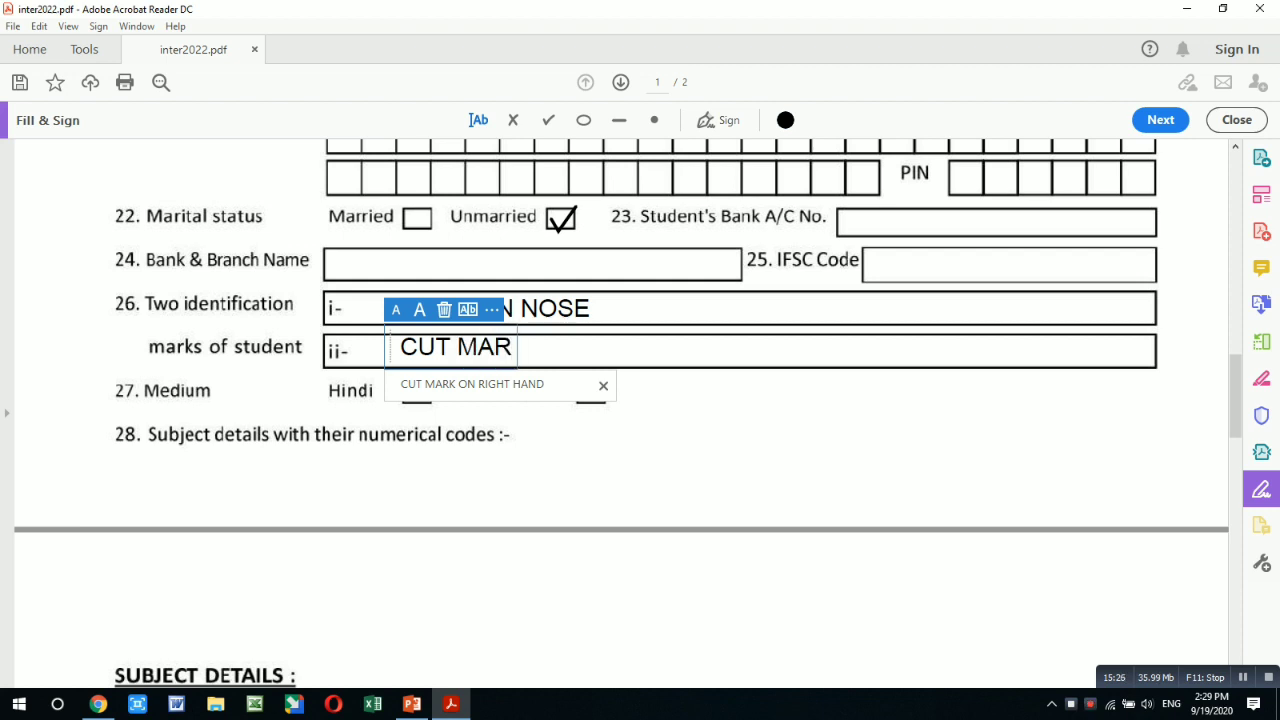
pyautogui.write('K ON LE')
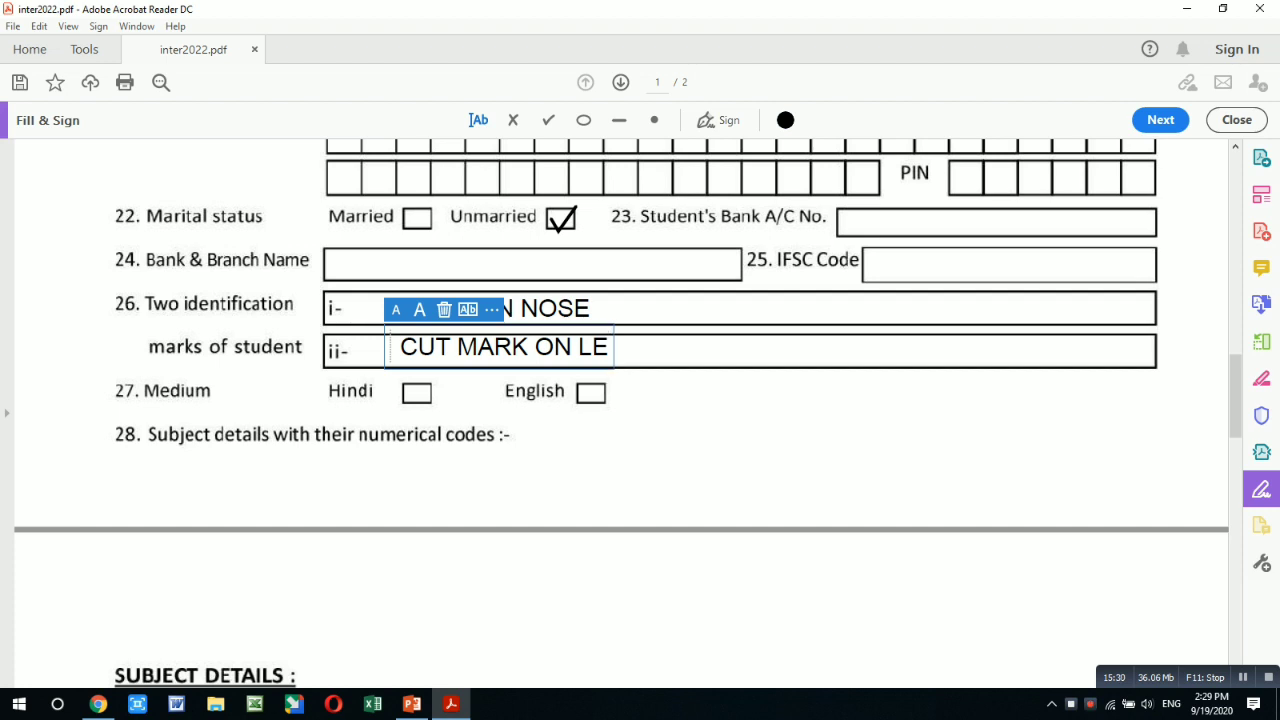
pyautogui.write('FT H')
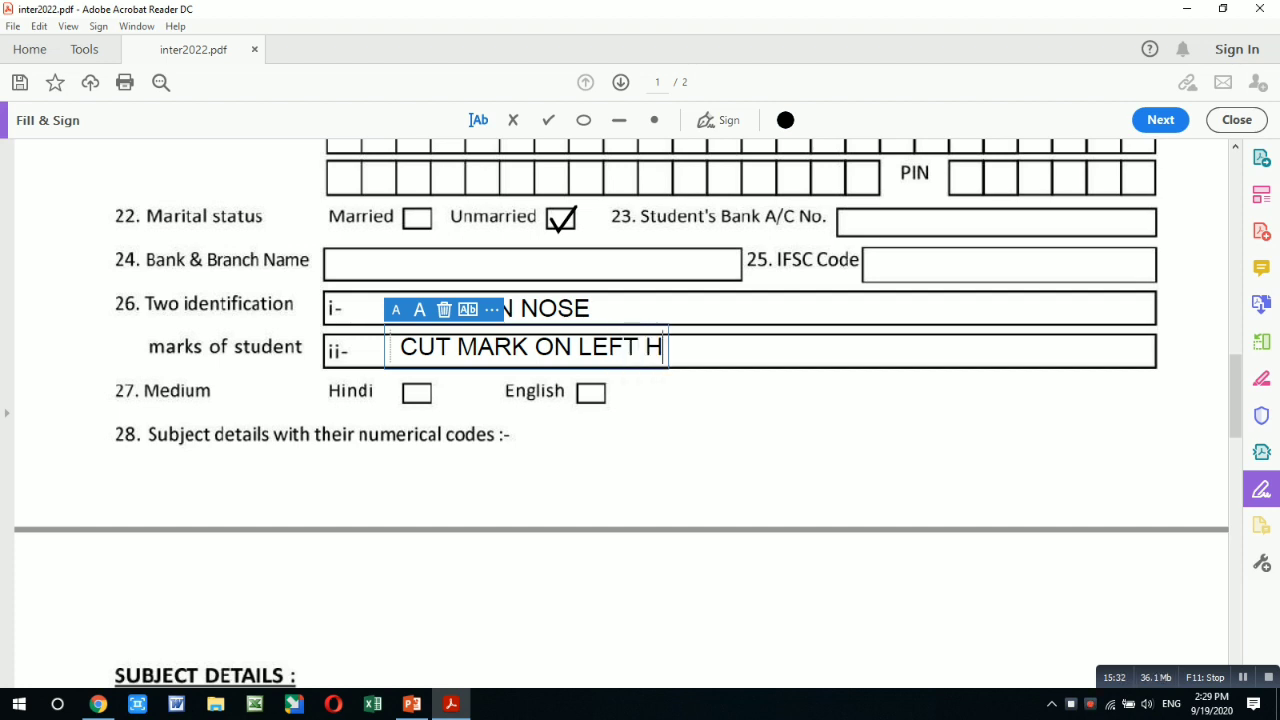
pyautogui.write('AND')
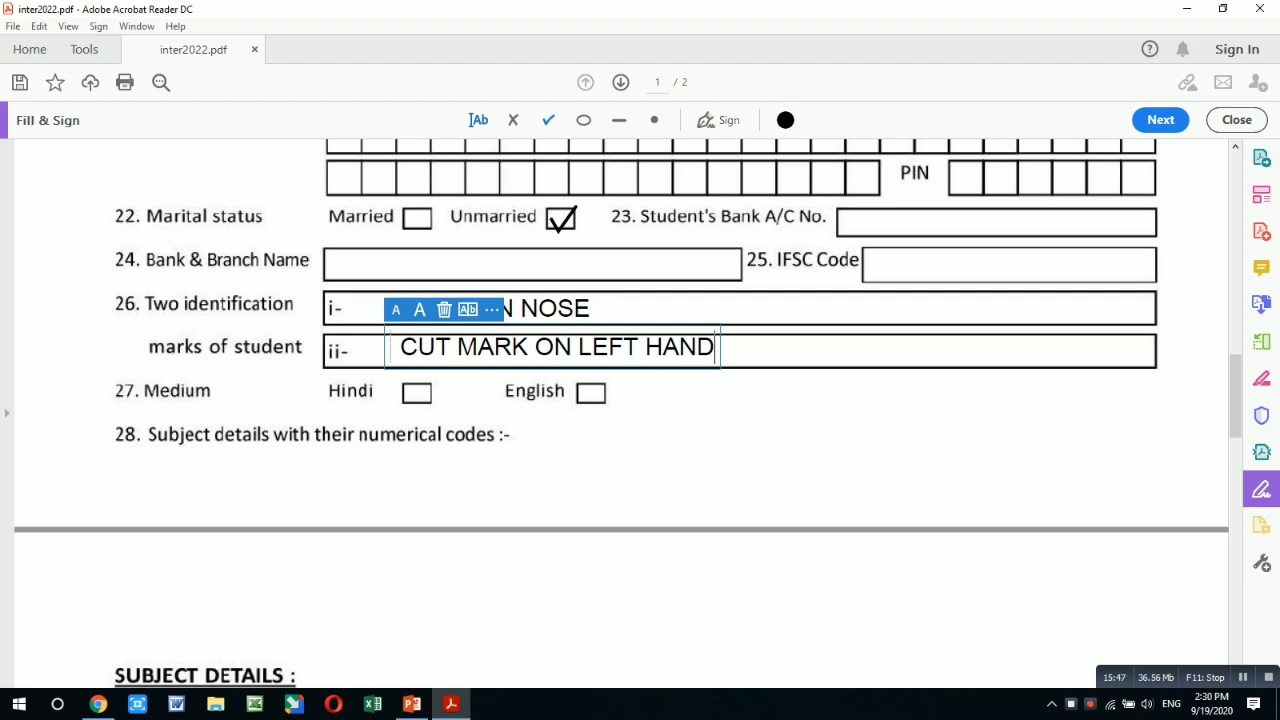
pyautogui.click(548, 120)
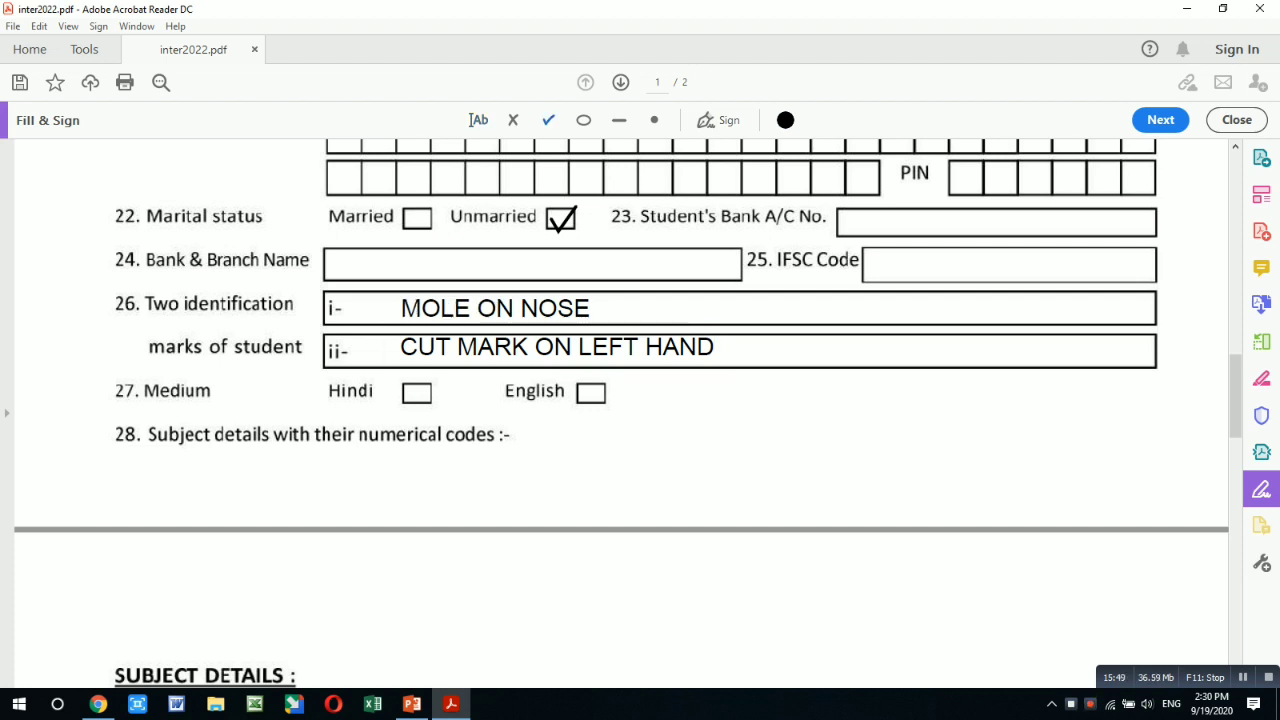
pyautogui.click(421, 393)
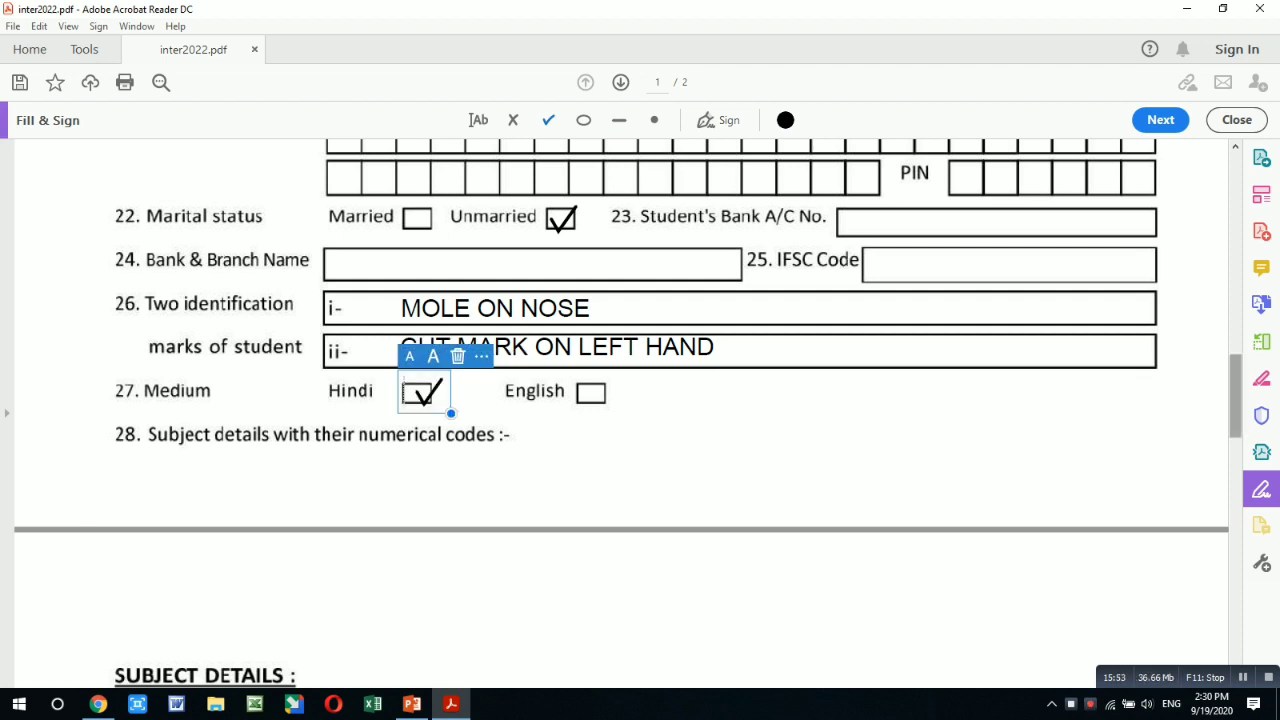
# - Scroll down to page 2's Subject Details and tick English (305) in Compulsory group-1
pyautogui.scroll(-5, 1235, 396)
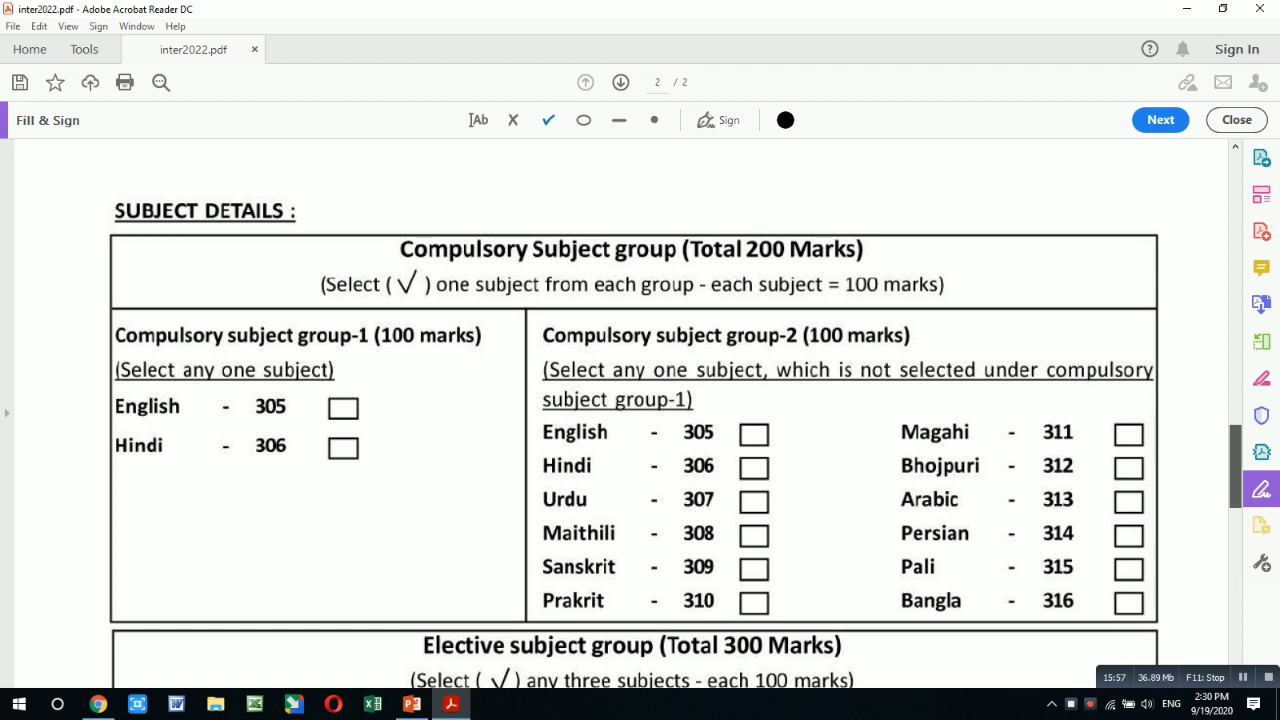
pyautogui.scroll(-1, 634, 420)
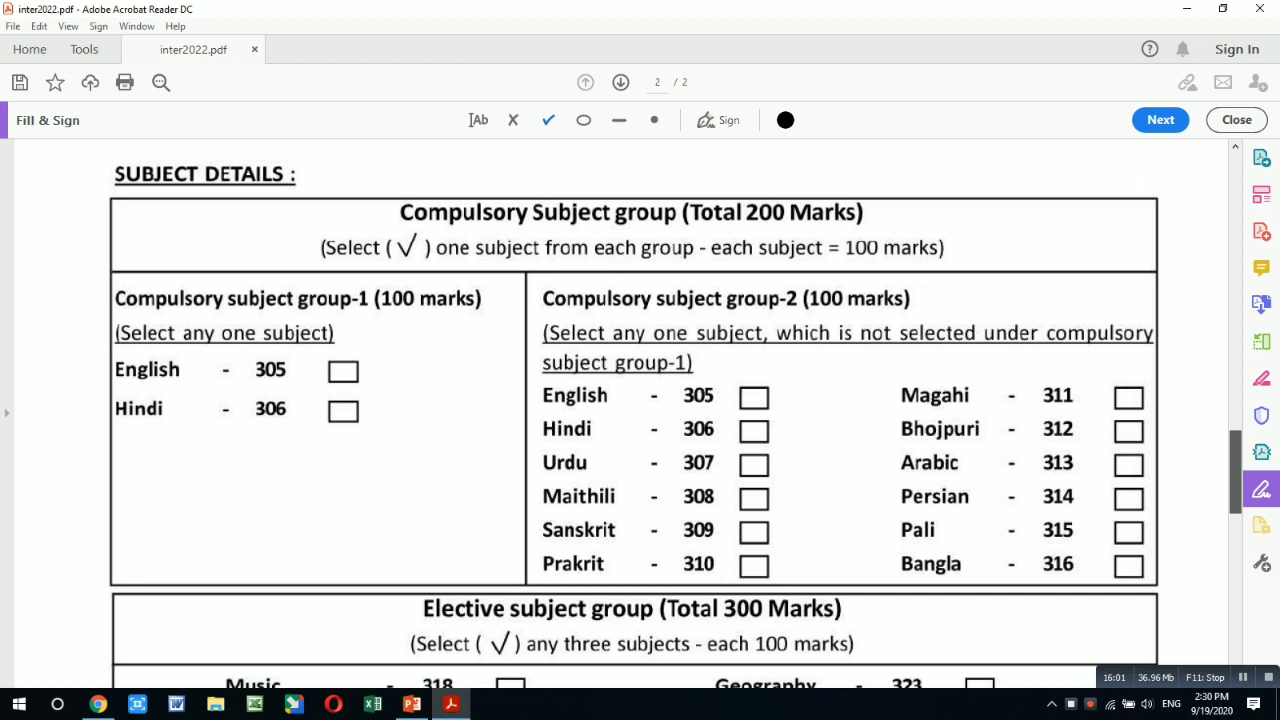
pyautogui.scroll(-1, 634, 416)
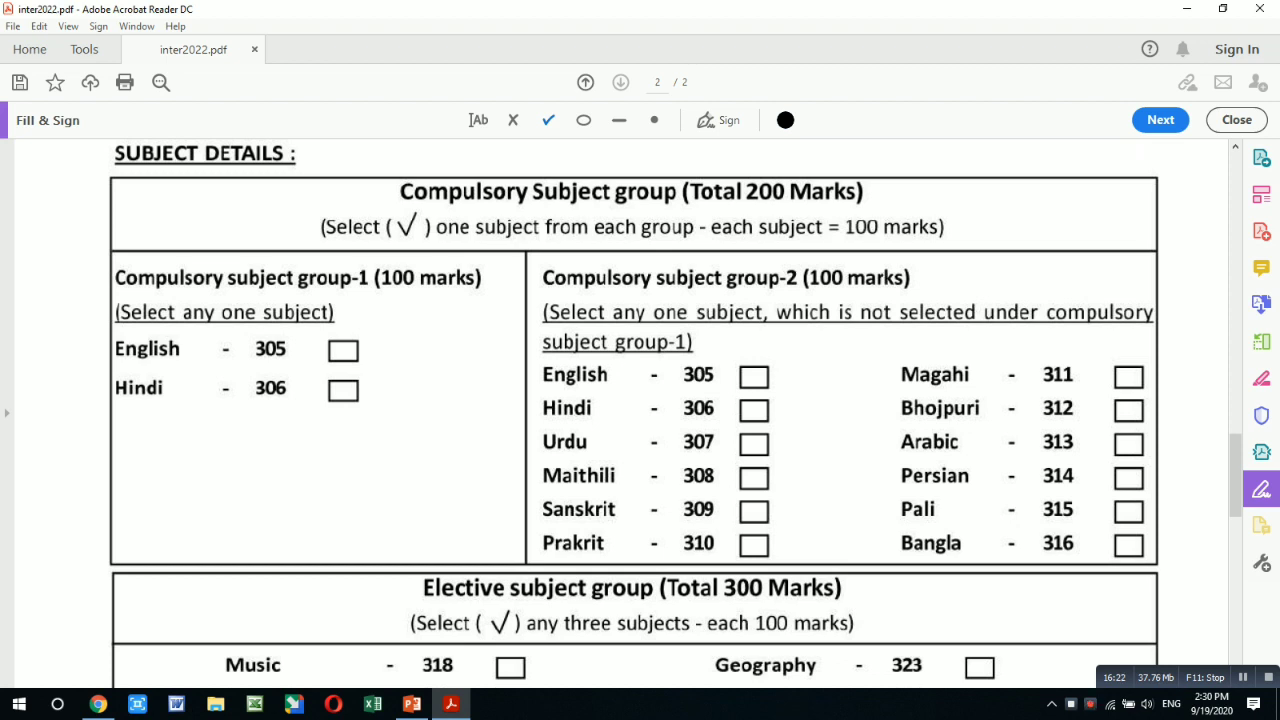
pyautogui.click(343, 352)
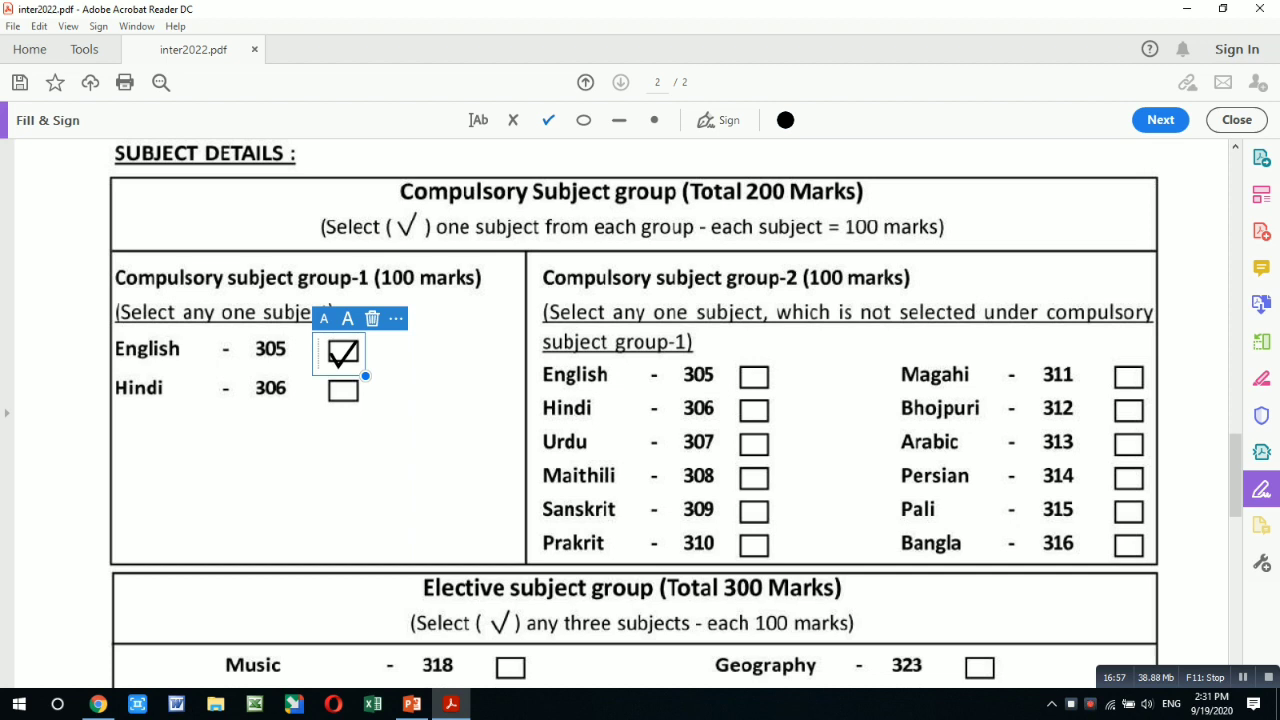
# - Tick Hindi (306) in Compulsory group-2 and bring the Elective subject group into view
pyautogui.click(754, 411)
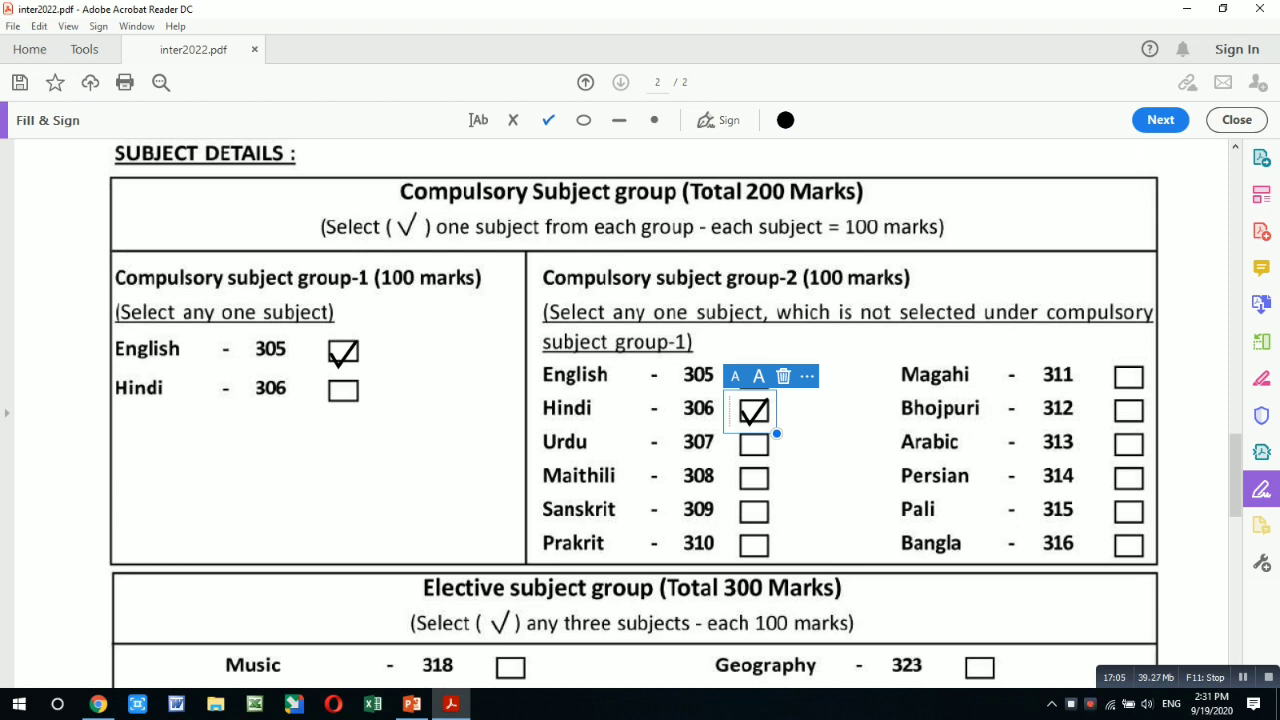
pyautogui.scroll(5, 621, 413)
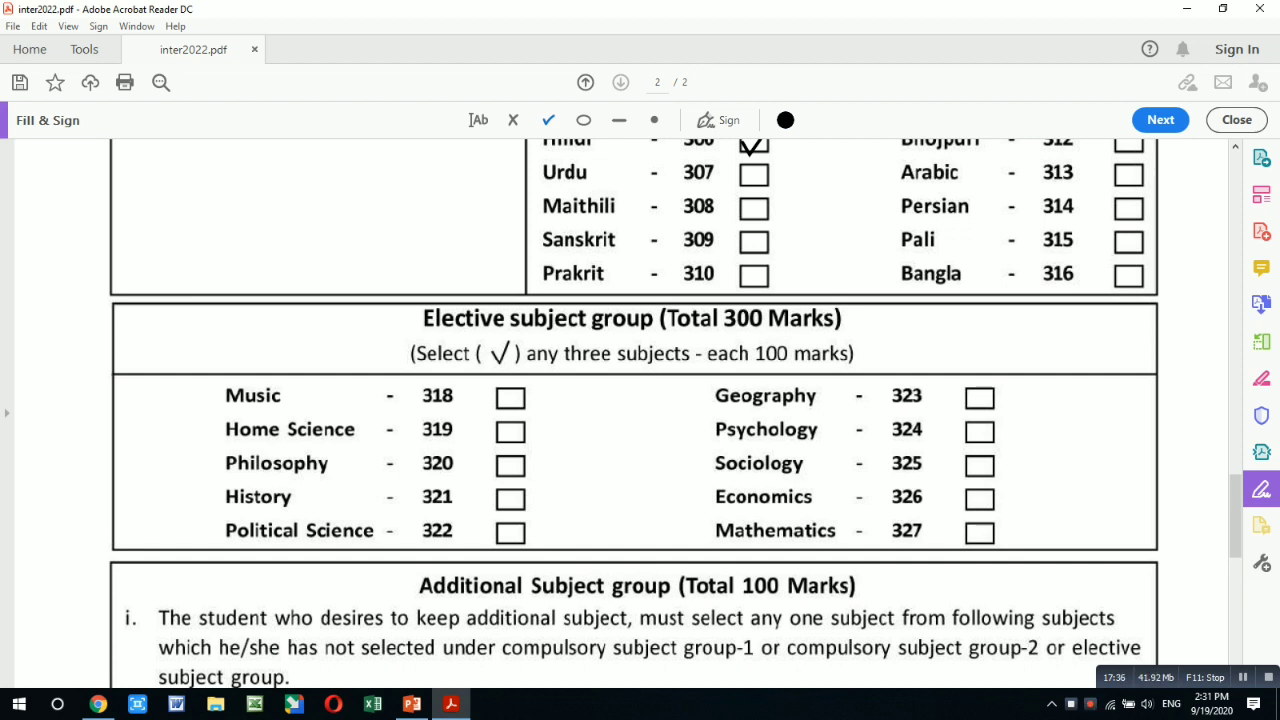
# - Tick Music (318), History (321) and Psychology (324) as electives, then scroll toward the Additional Subject group
pyautogui.click(510, 399)
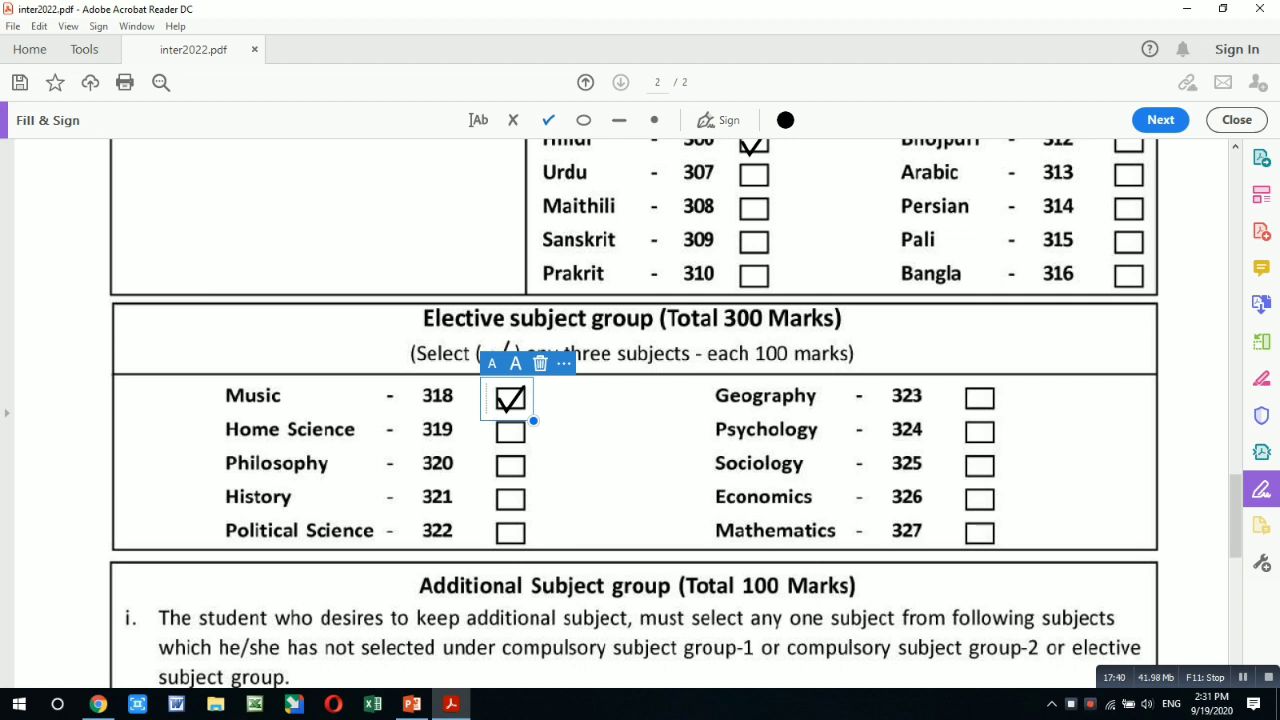
pyautogui.click(514, 499)
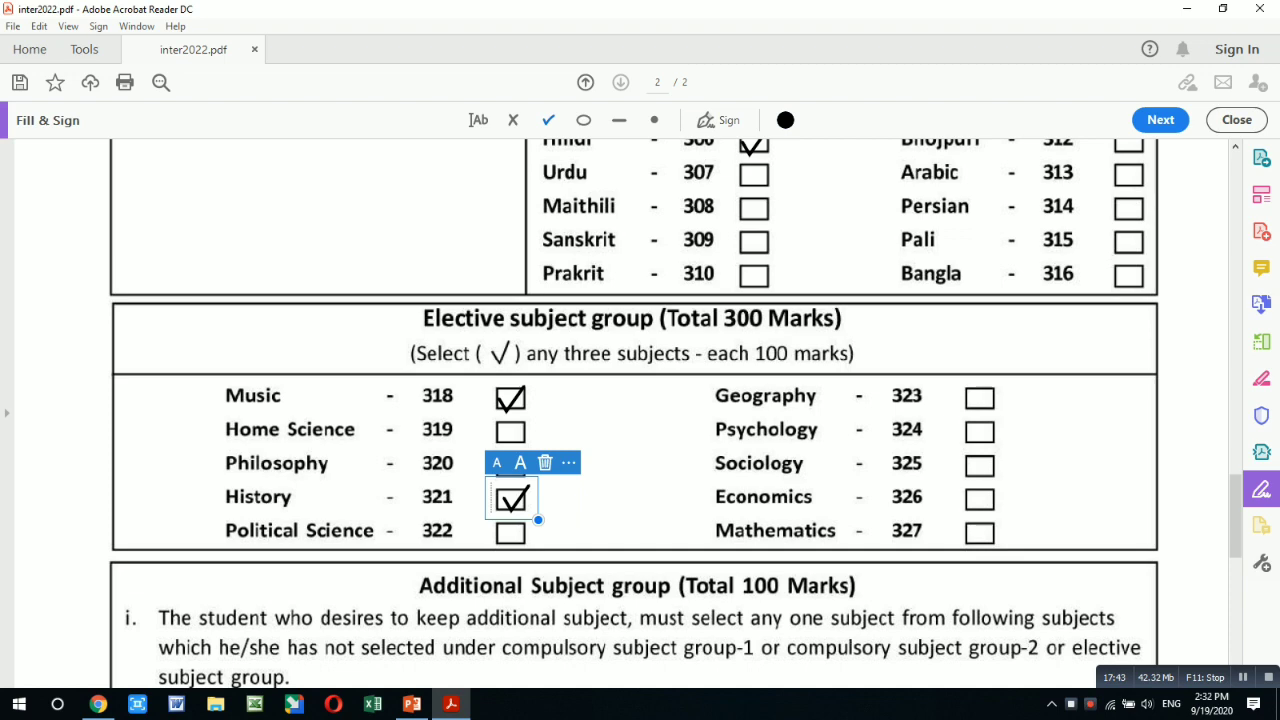
pyautogui.click(981, 437)
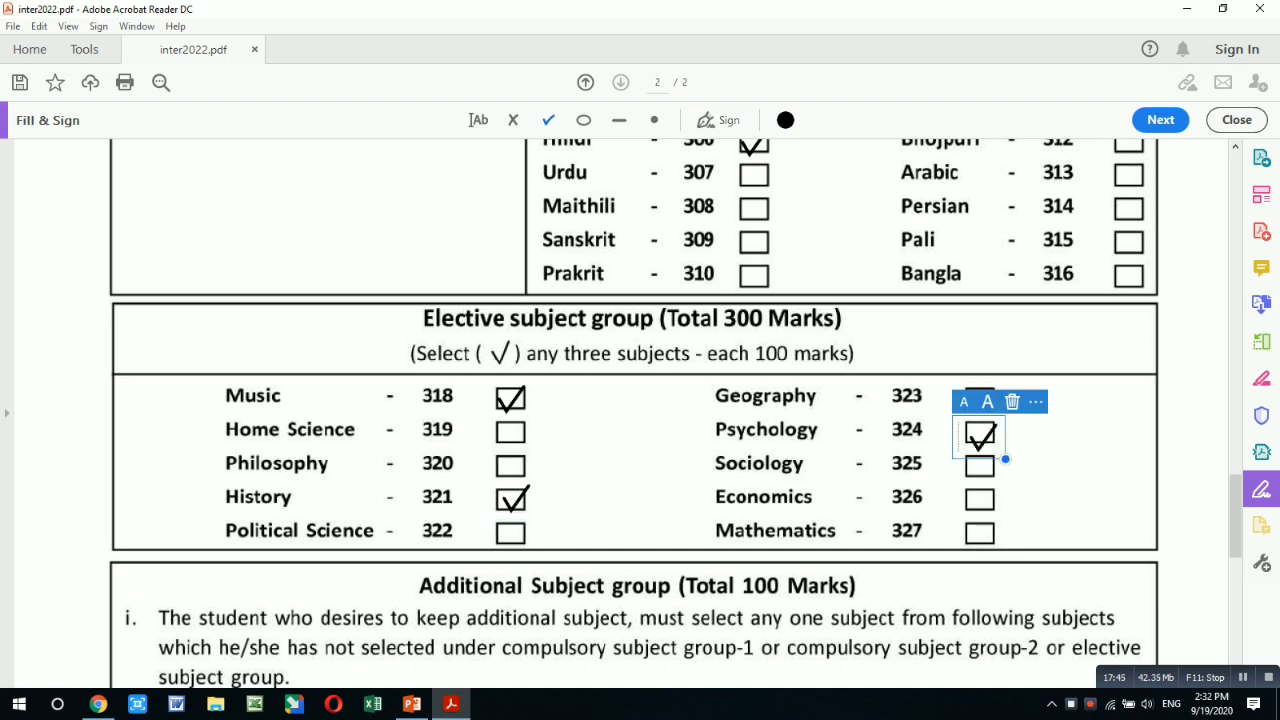
pyautogui.scroll(-5, 640, 413)
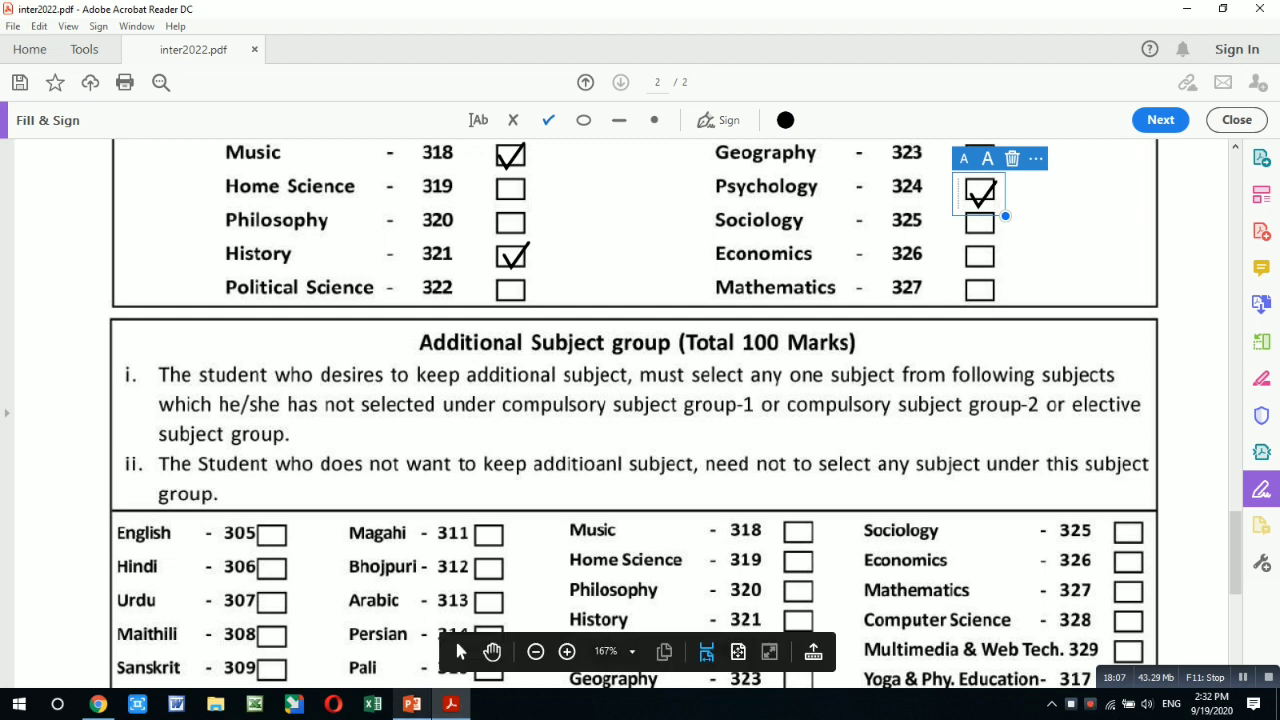
pyautogui.moveTo(412, 704)
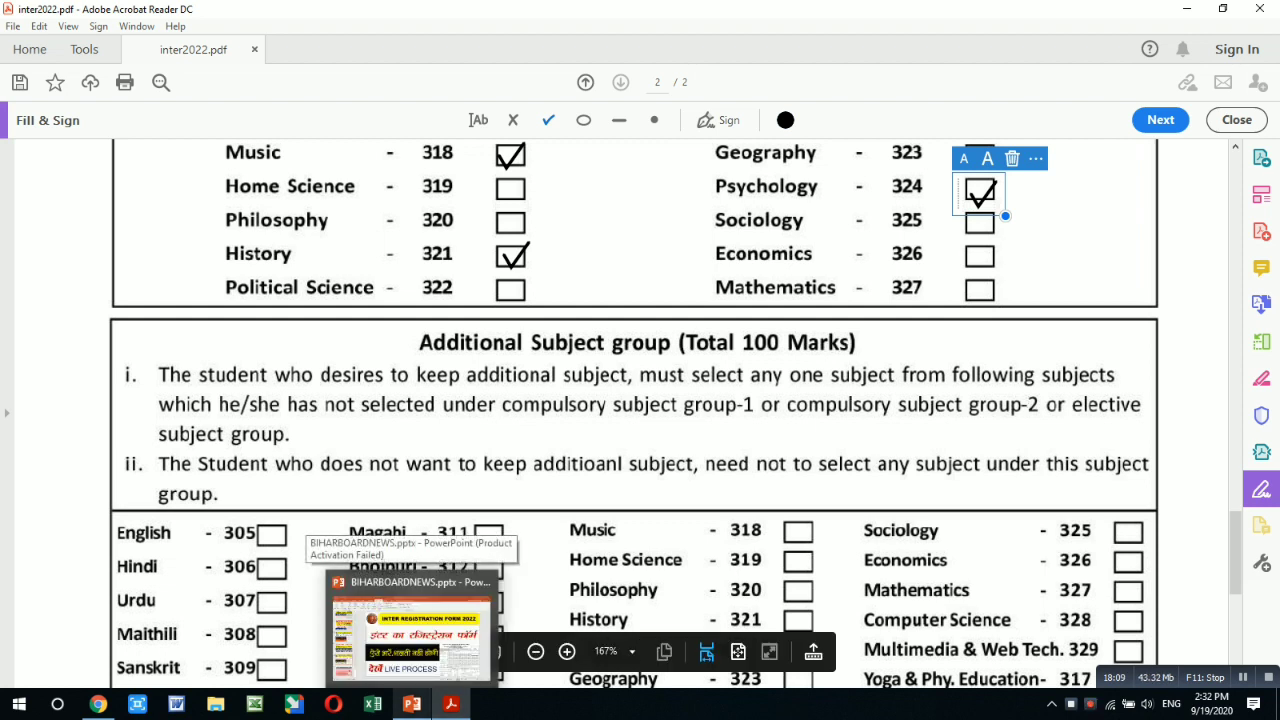
pyautogui.moveTo(451, 704)
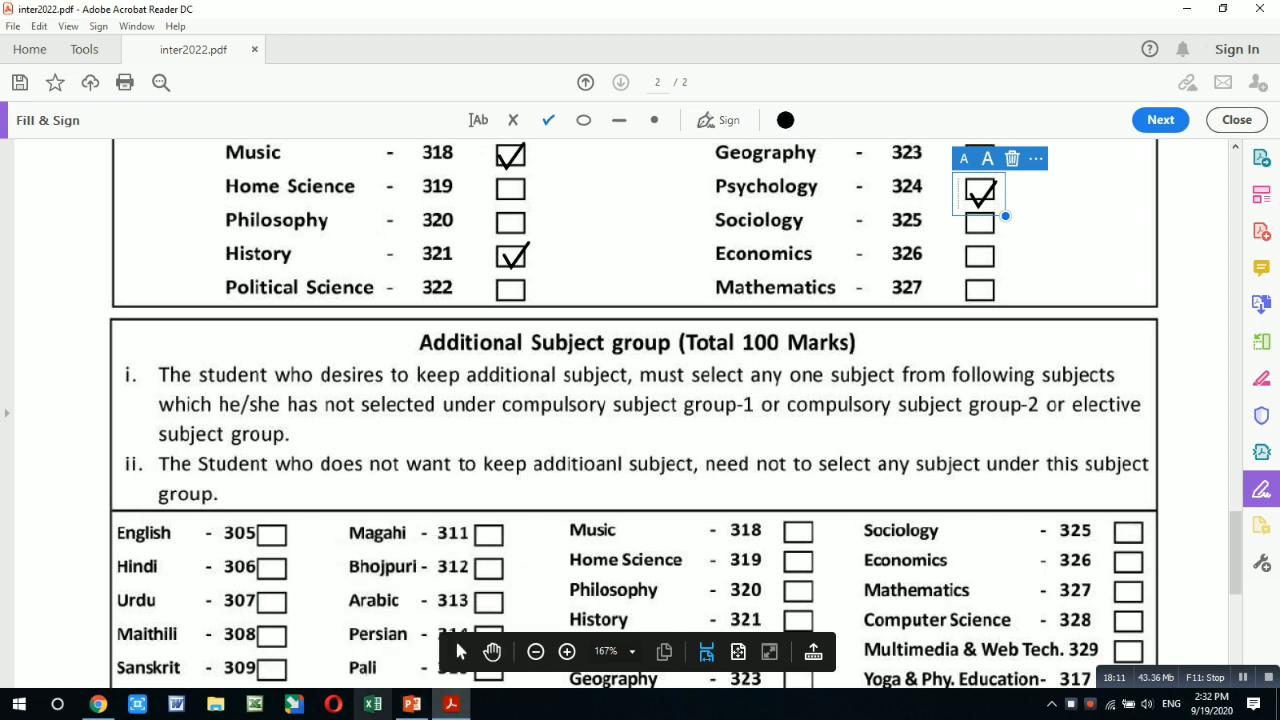
pyautogui.scroll(-3, 454, 637)
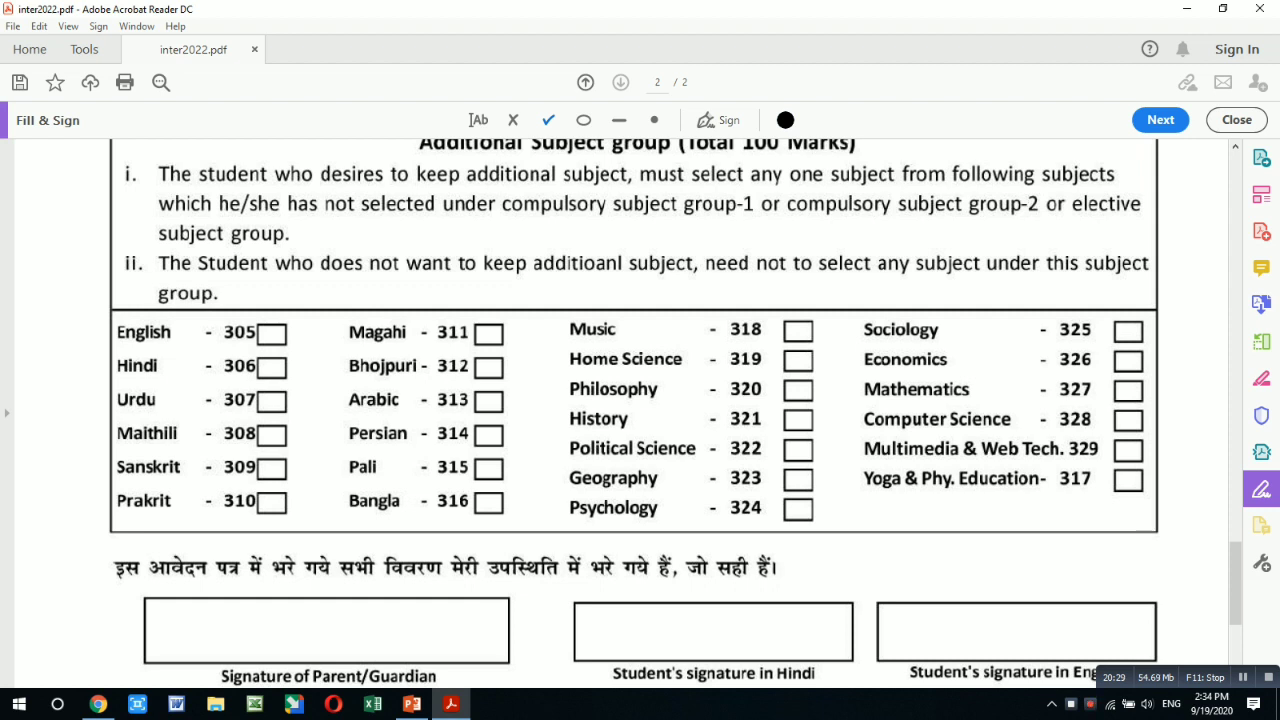
# - Tick Computer Science (328) as the additional subject, scroll past the signature boxes, then drag back up
pyautogui.click(1128, 422)
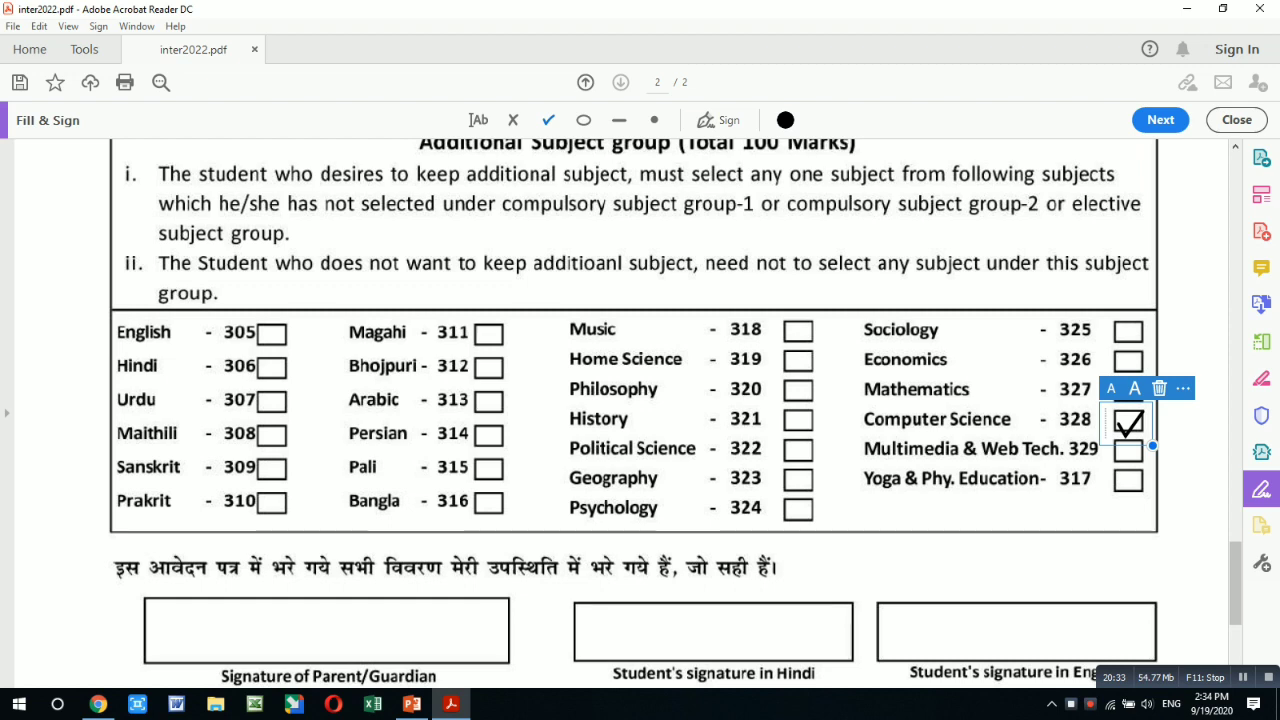
pyautogui.scroll(-3, 1235, 583)
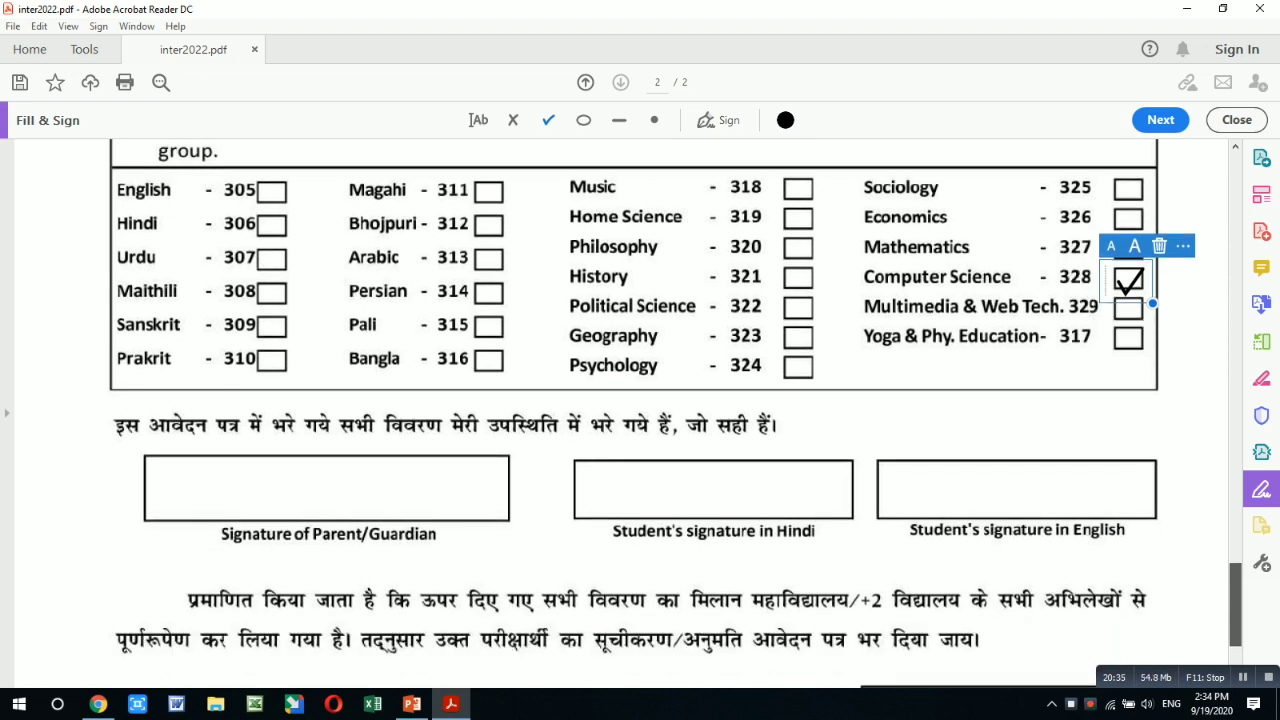
pyautogui.scroll(-2, 675, 414)
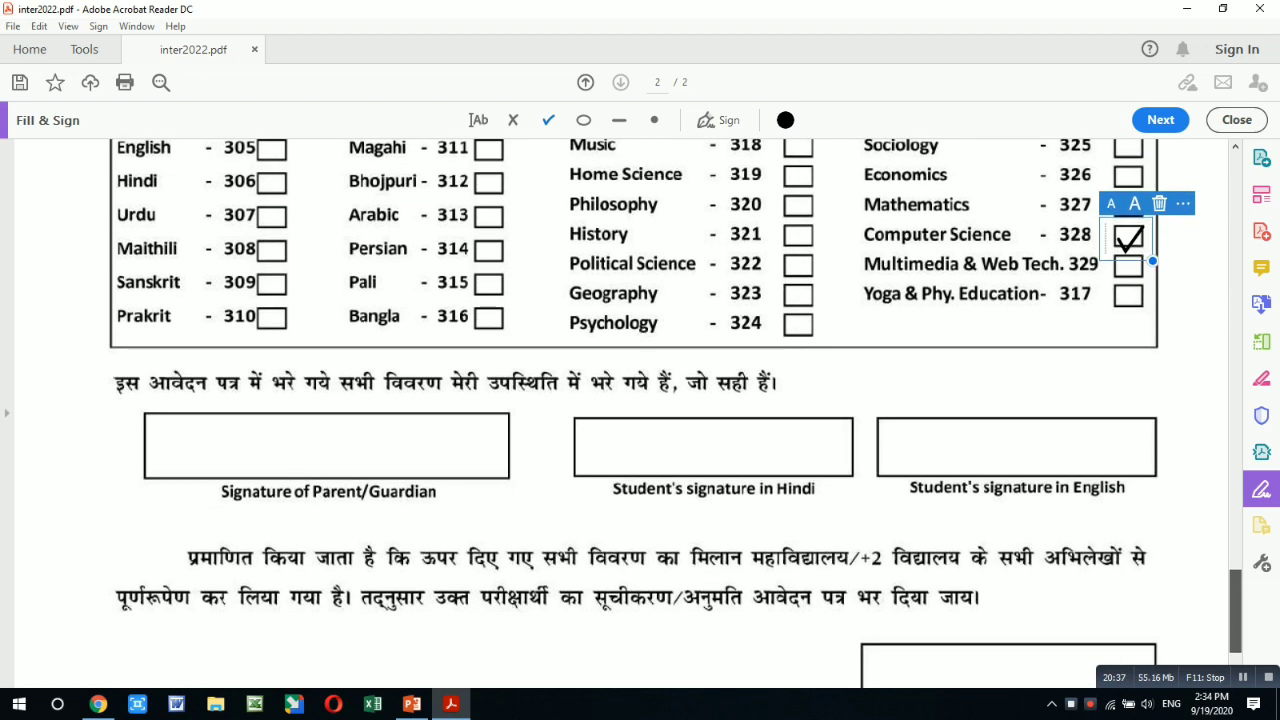
pyautogui.scroll(-1, 675, 414)
pyautogui.moveTo(1235, 618); pyautogui.dragTo(1235, 625)
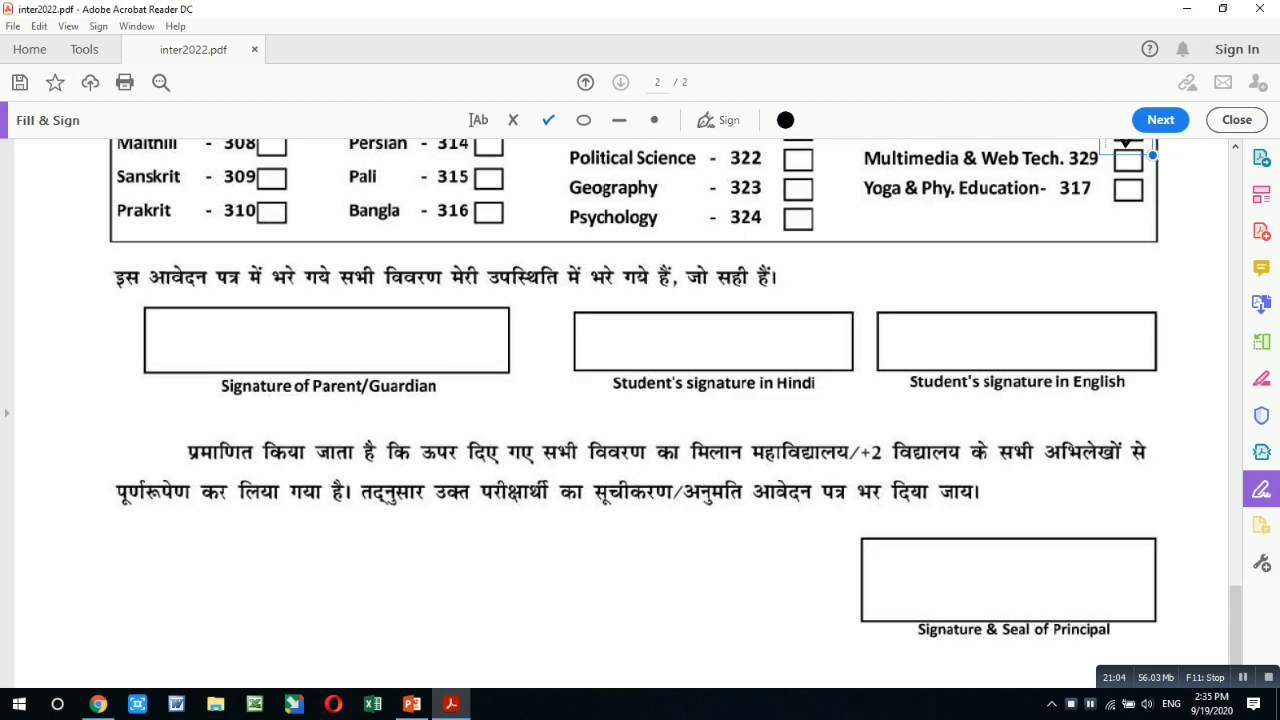
pyautogui.moveTo(1236, 622); pyautogui.dragTo(1236, 190)
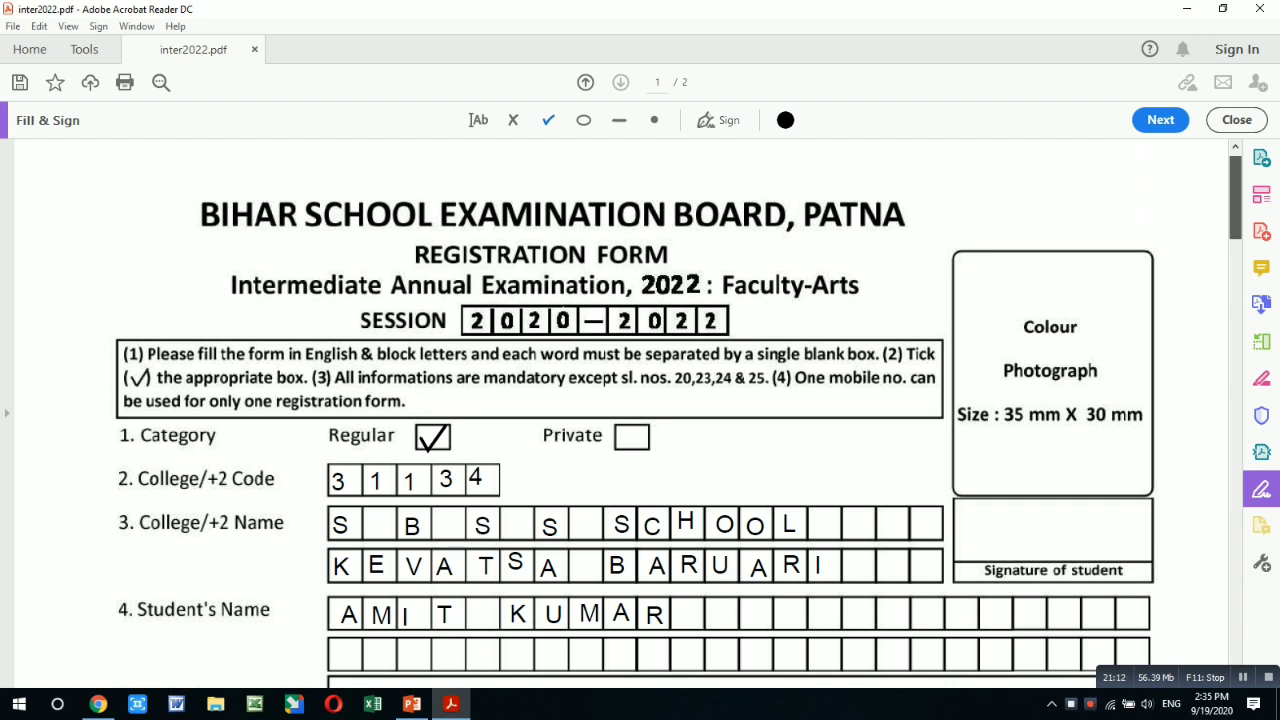
# - Drag the scrollbar to the very top of page 1 of the registration form
pyautogui.moveTo(1236, 190); pyautogui.dragTo(1236, 187)
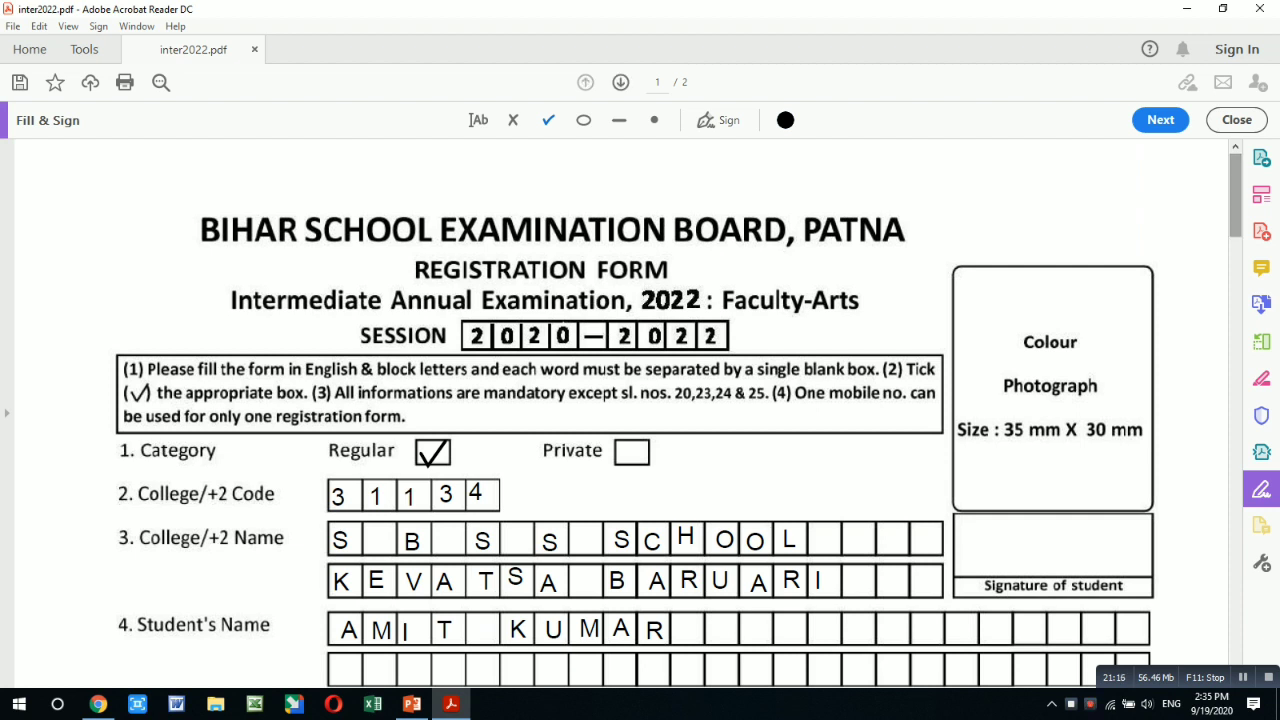